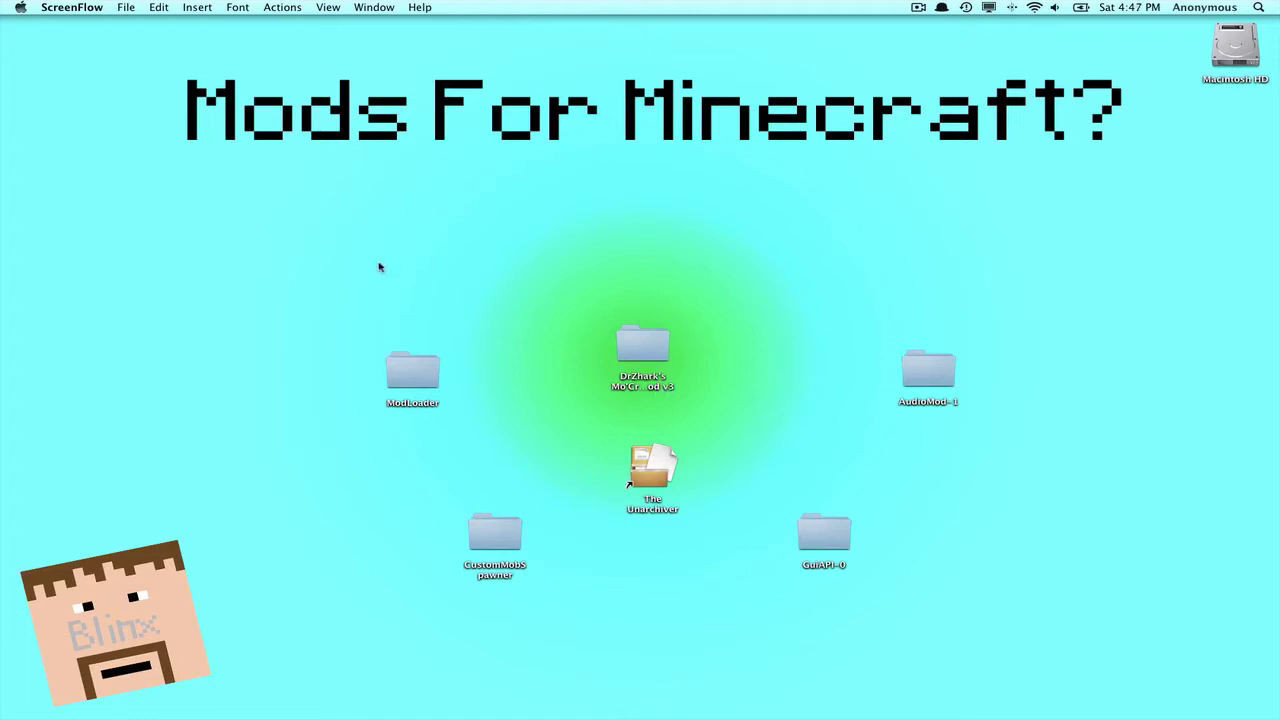
- Tidy the desktop by nudging the AudioMod-1 folder slightly to the left
drag(315, 266, 1120, 609)
click(1120, 609)
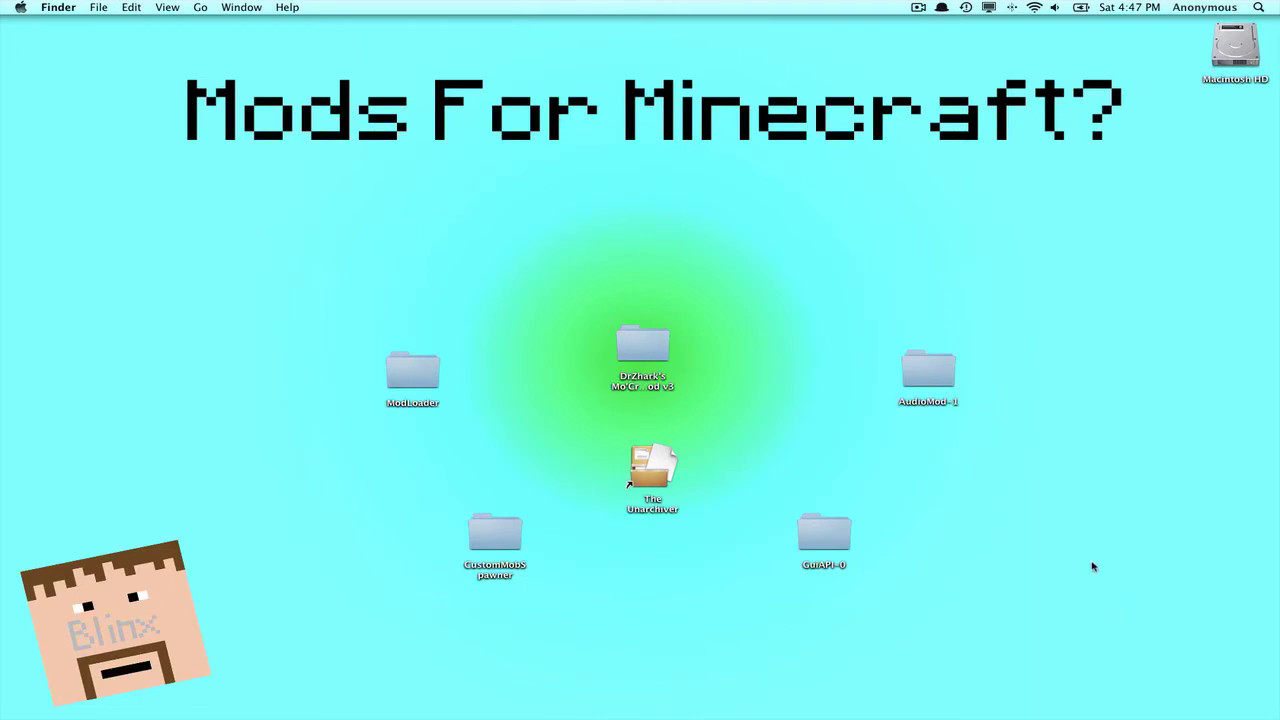
drag(953, 382, 916, 380)
click(1006, 389)
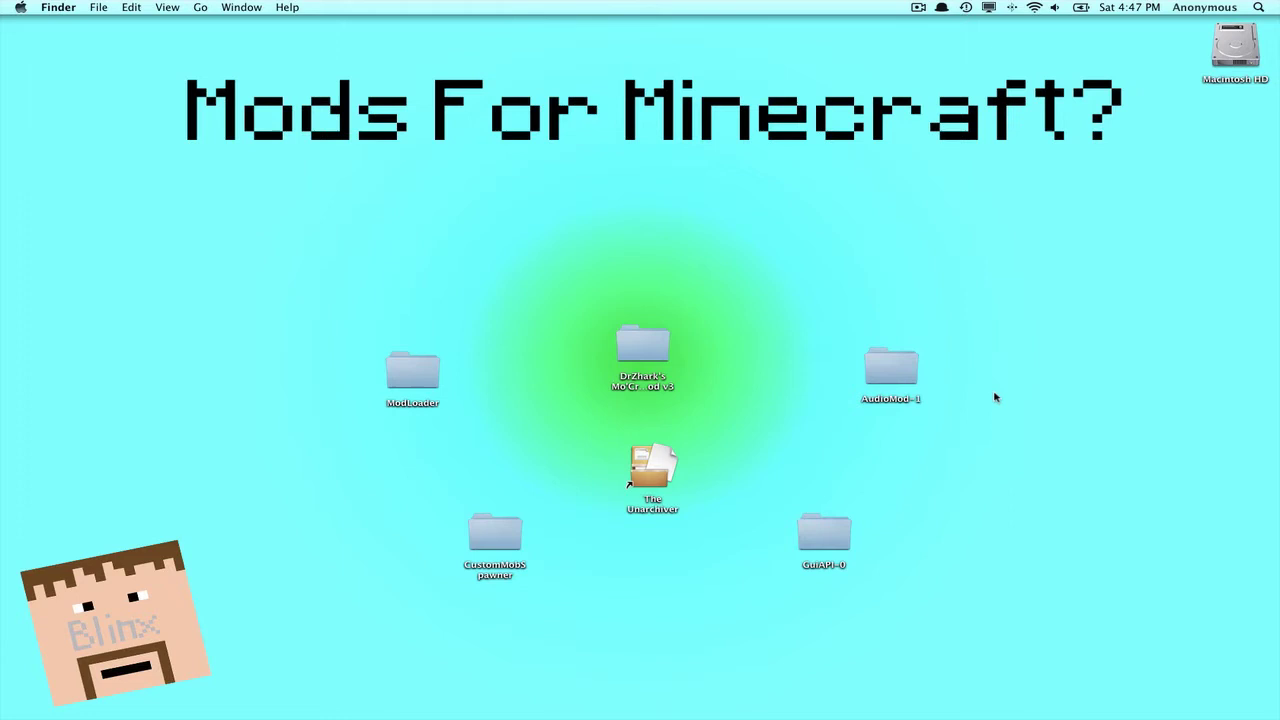
- Open the Macintosh HD drive and position its window near the top of the screen
double_click(1235, 47)
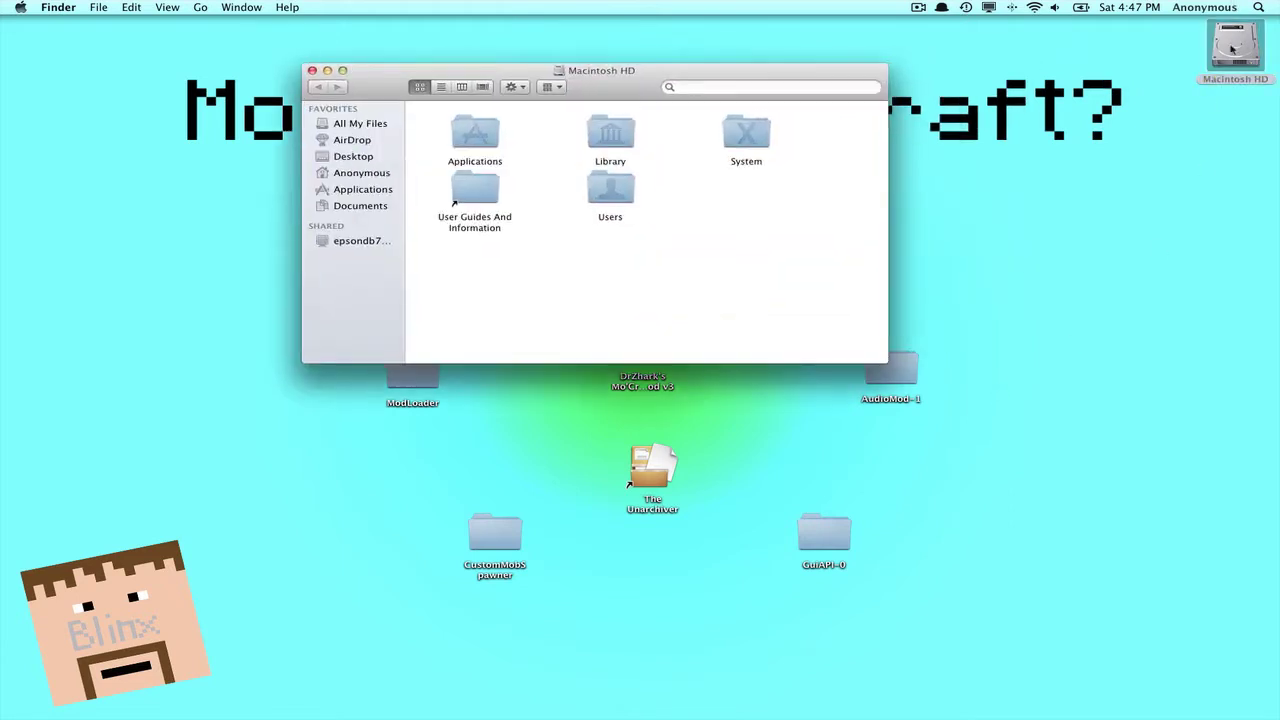
drag(674, 74, 686, 31)
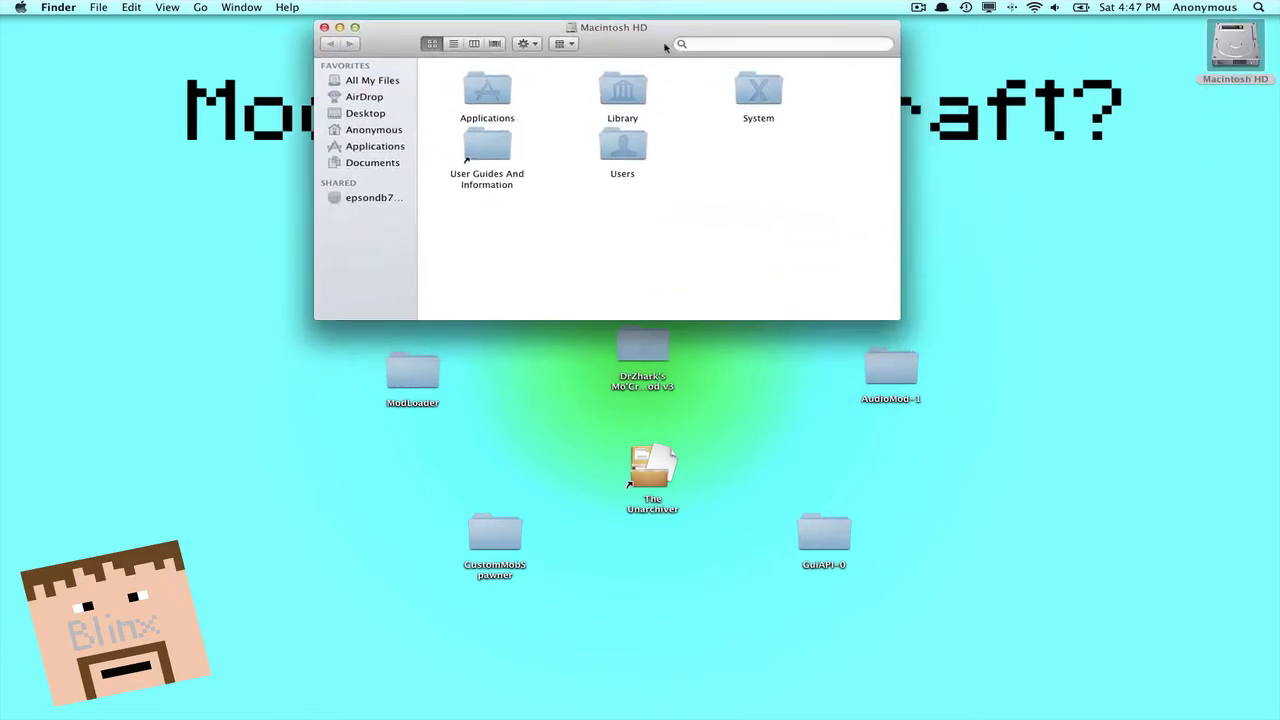
click(832, 86)
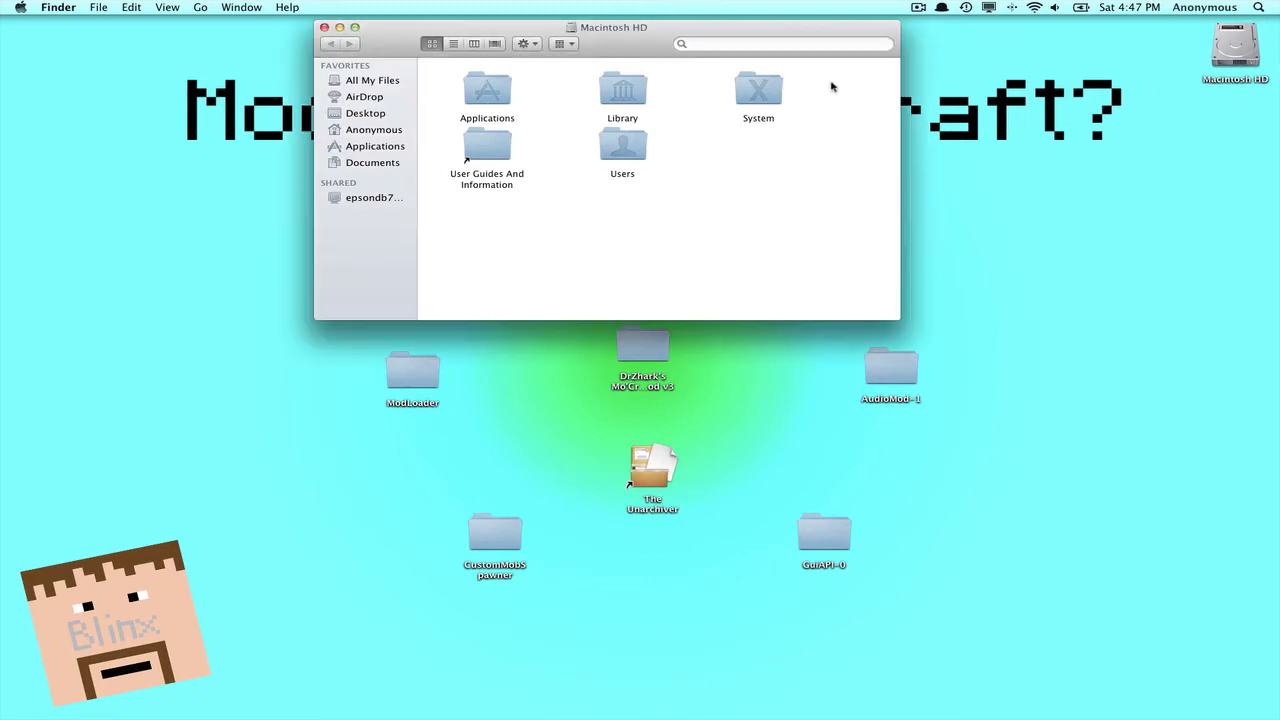
drag(640, 32, 641, 27)
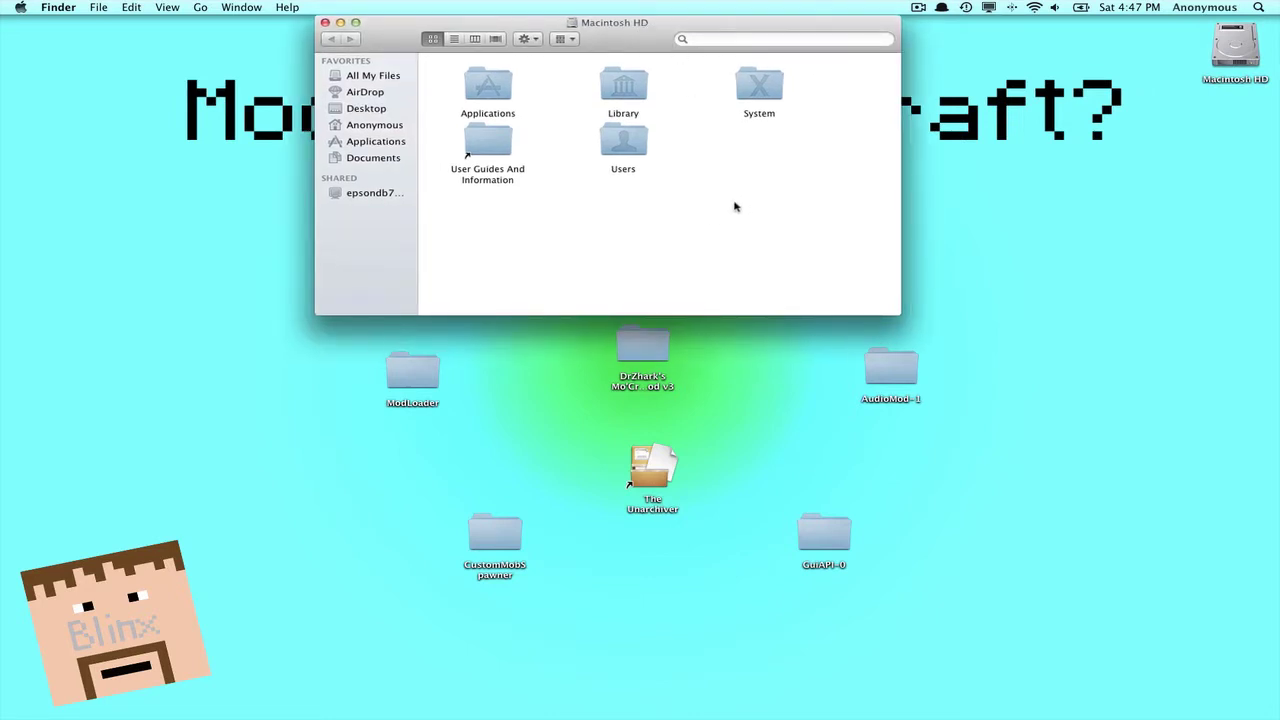
drag(968, 393, 460, 585)
click(487, 497)
click(655, 510)
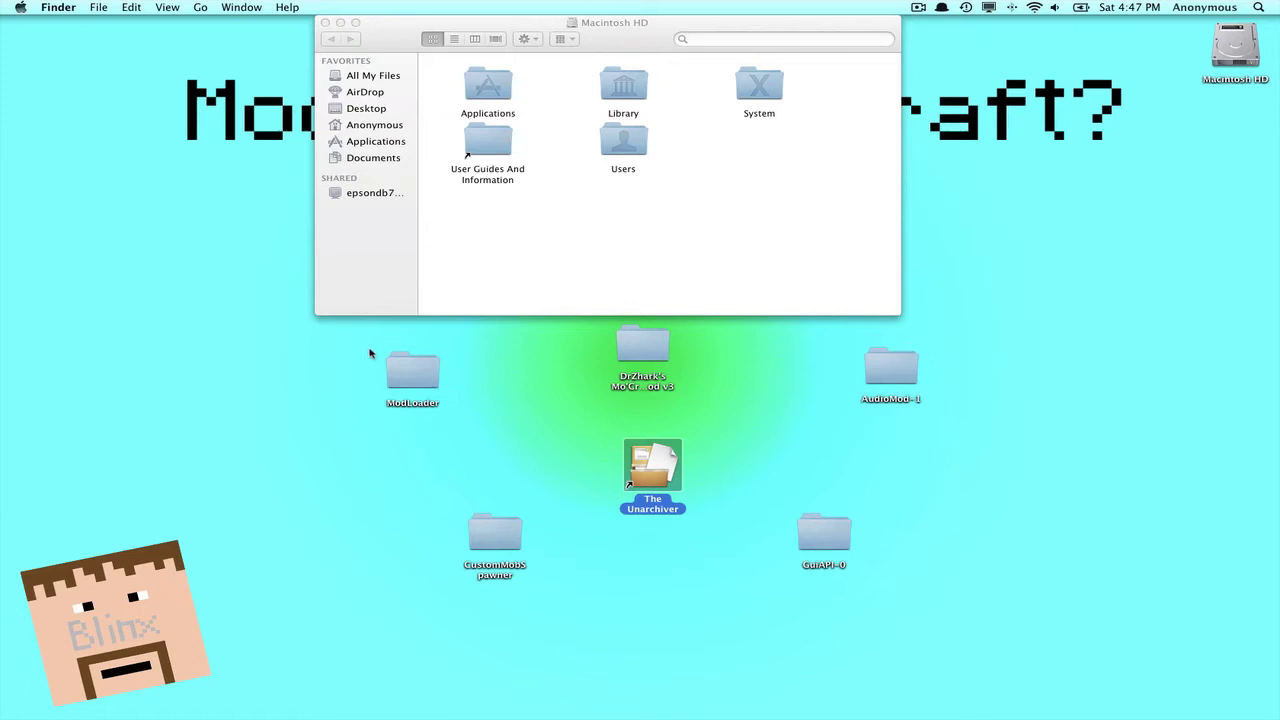
click(462, 258)
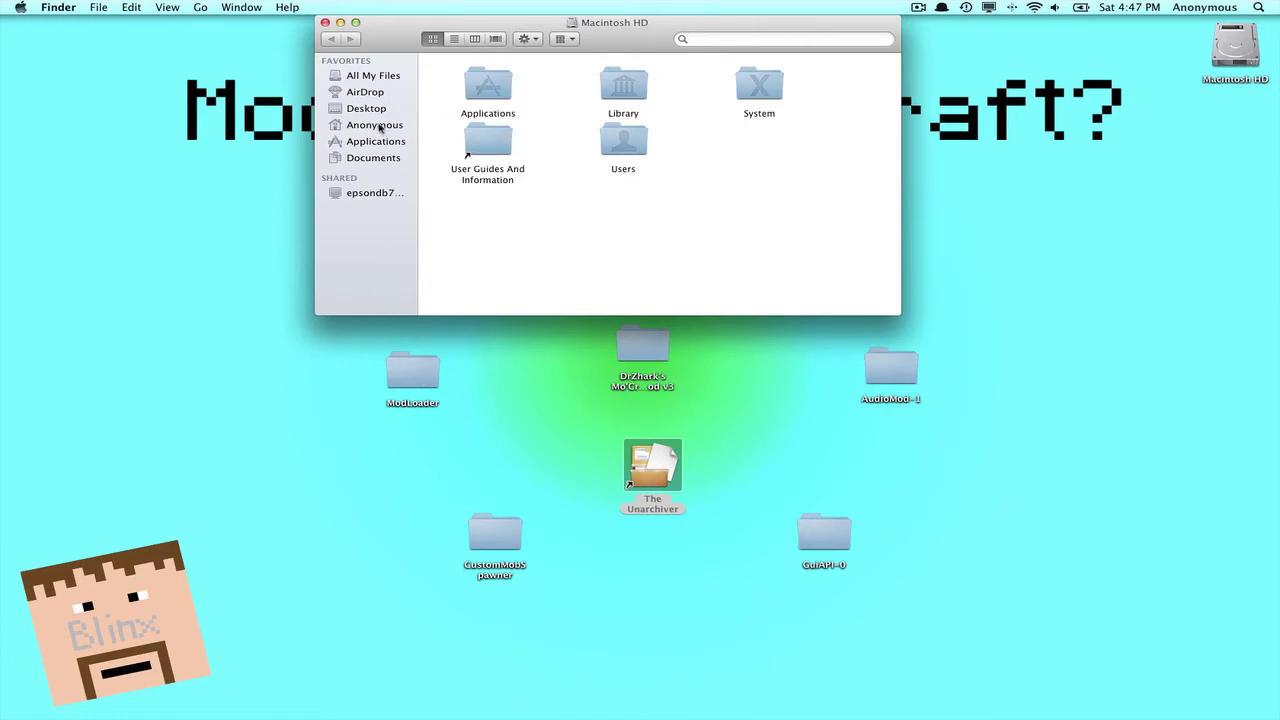
- Navigate from the home folder through Library and Application Support into the minecraft folder
click(348, 128)
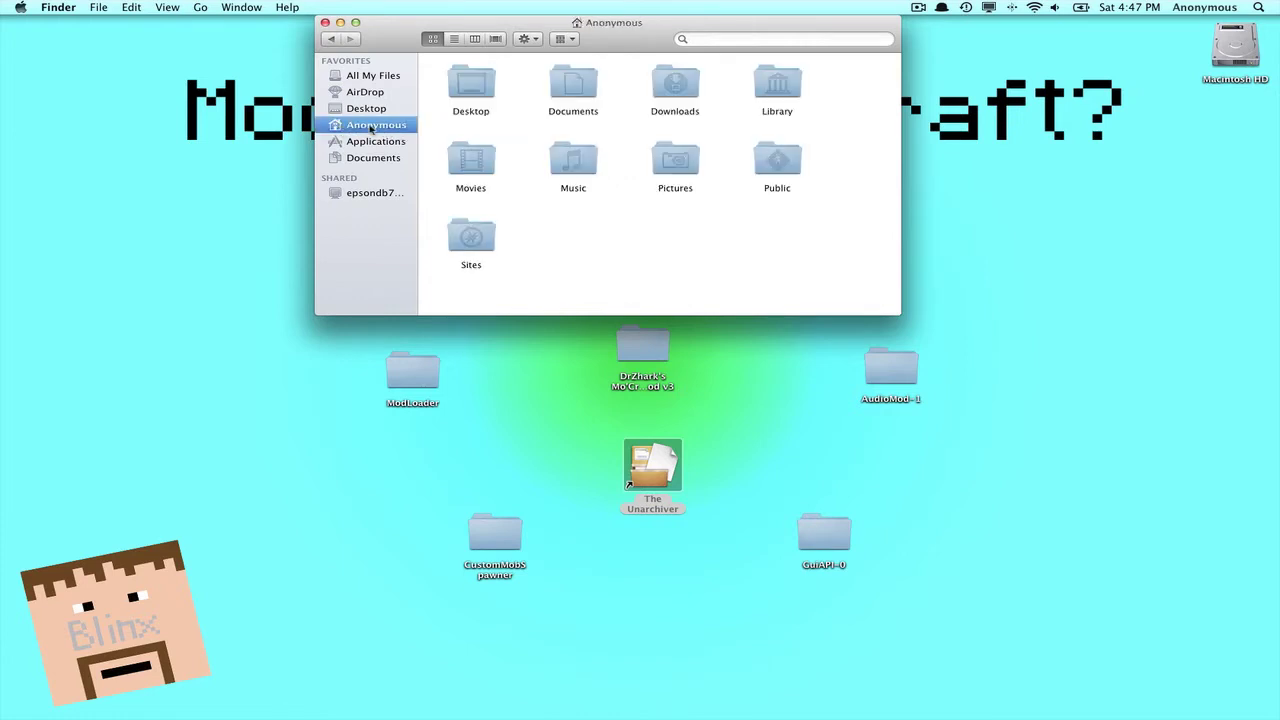
double_click(785, 93)
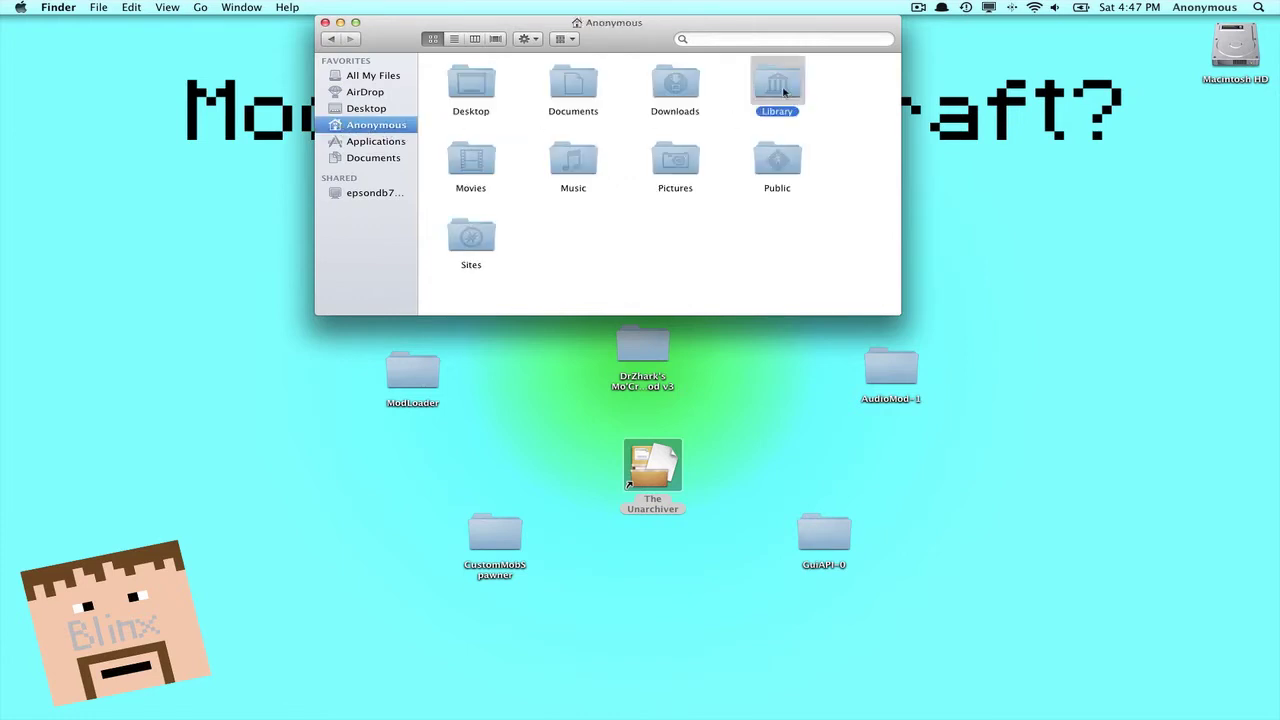
double_click(471, 88)
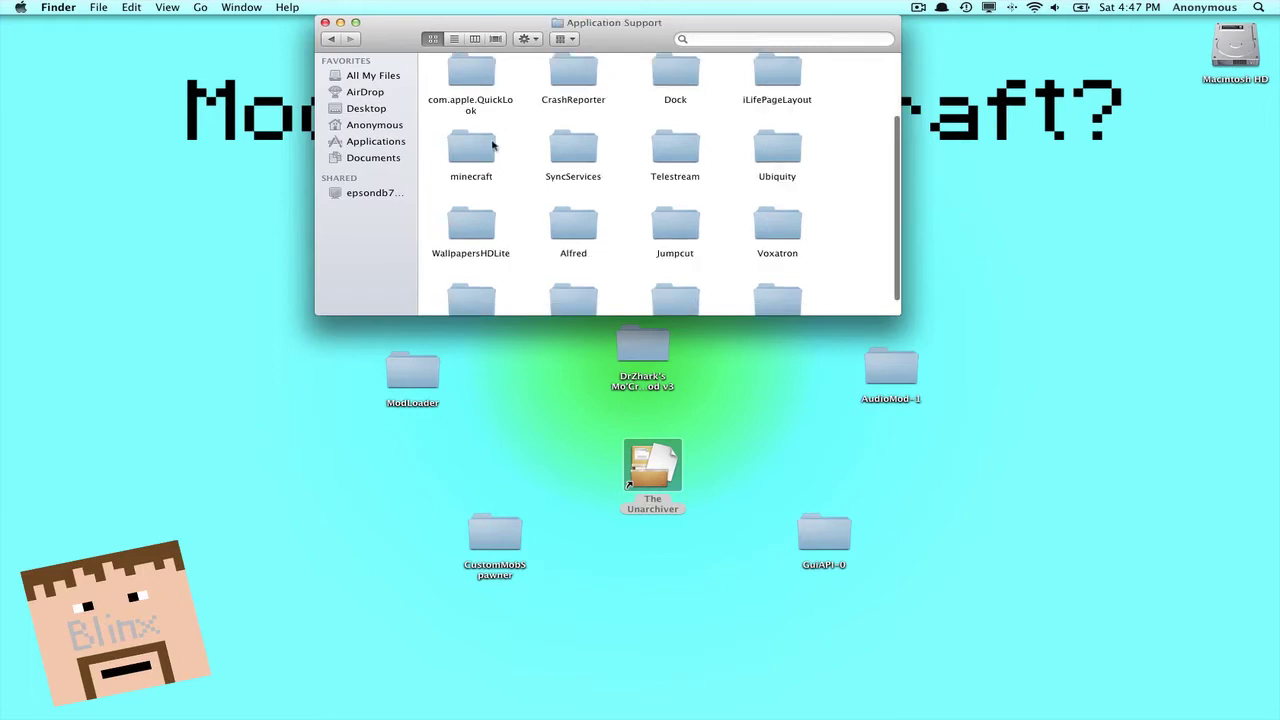
double_click(489, 150)
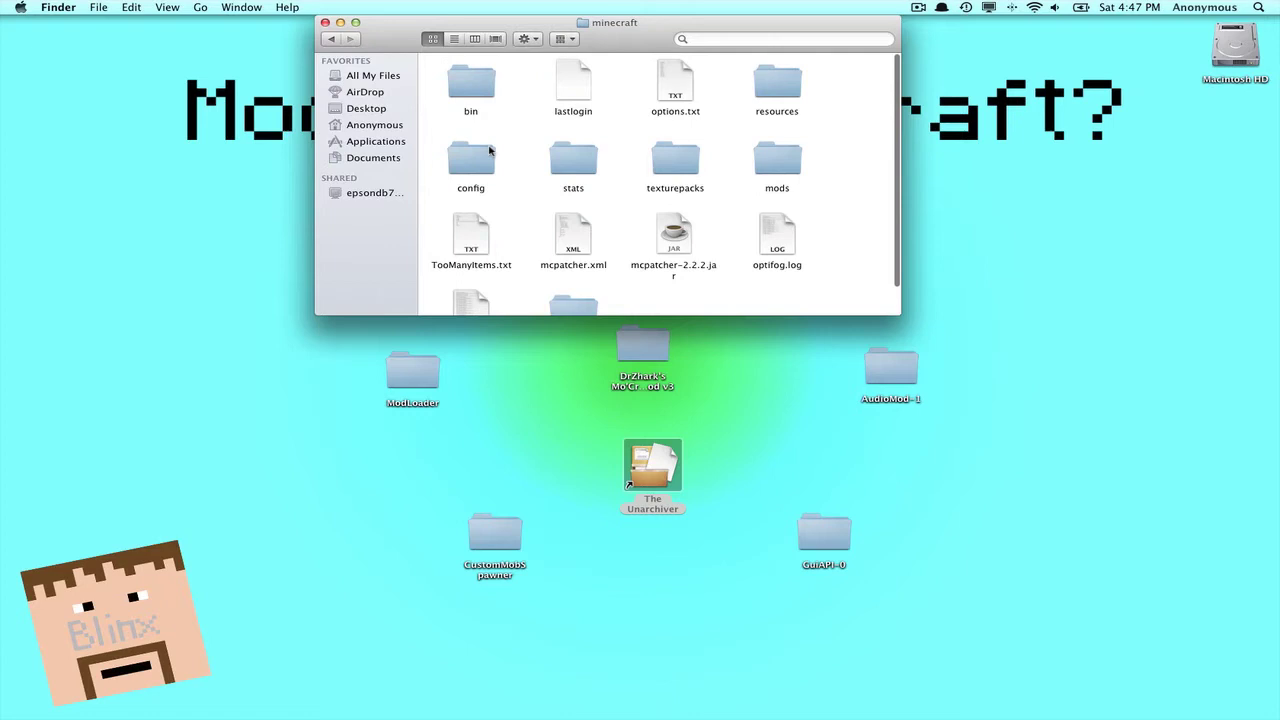
scroll(493, 157, up, 2)
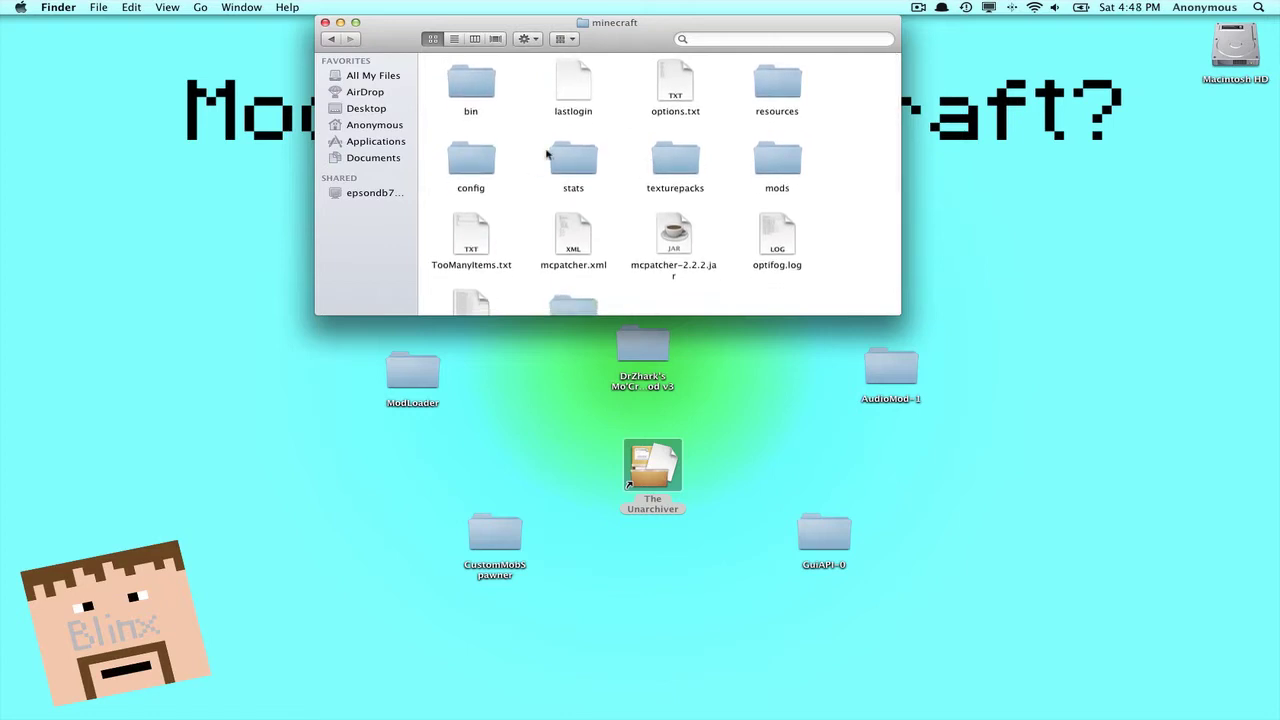
scroll(560, 296, down, 2)
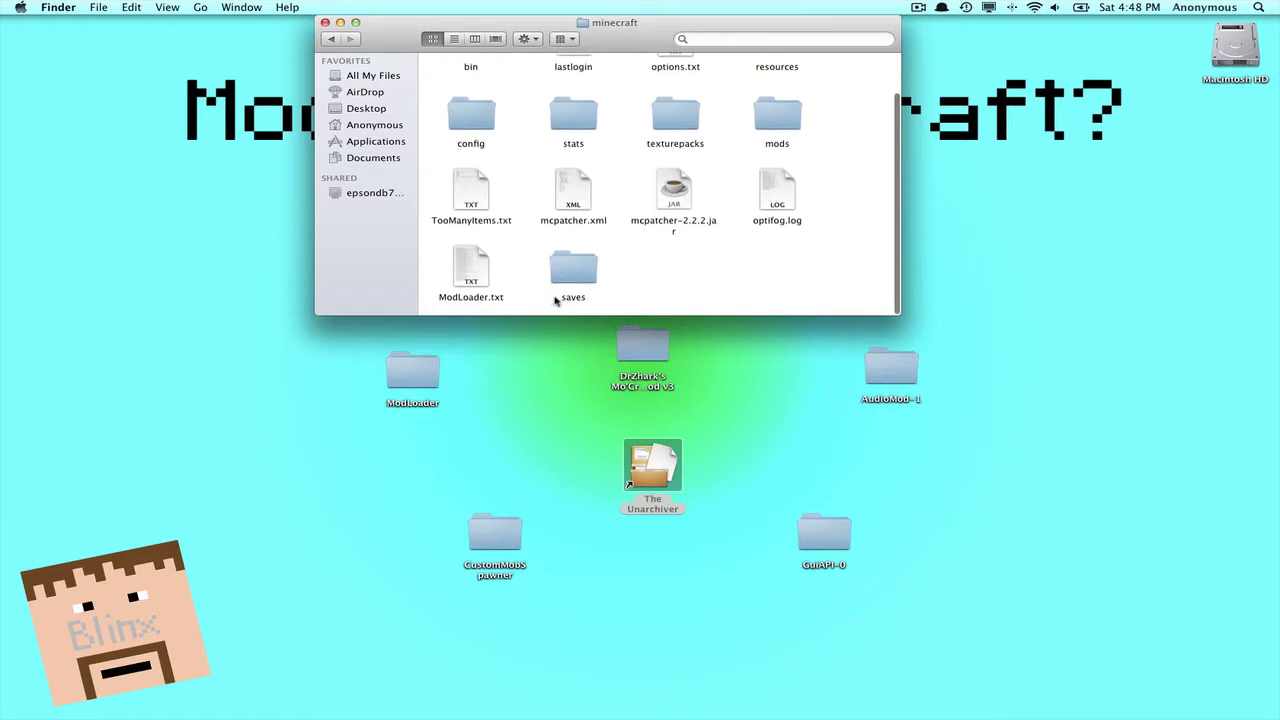
scroll(557, 299, up, 2)
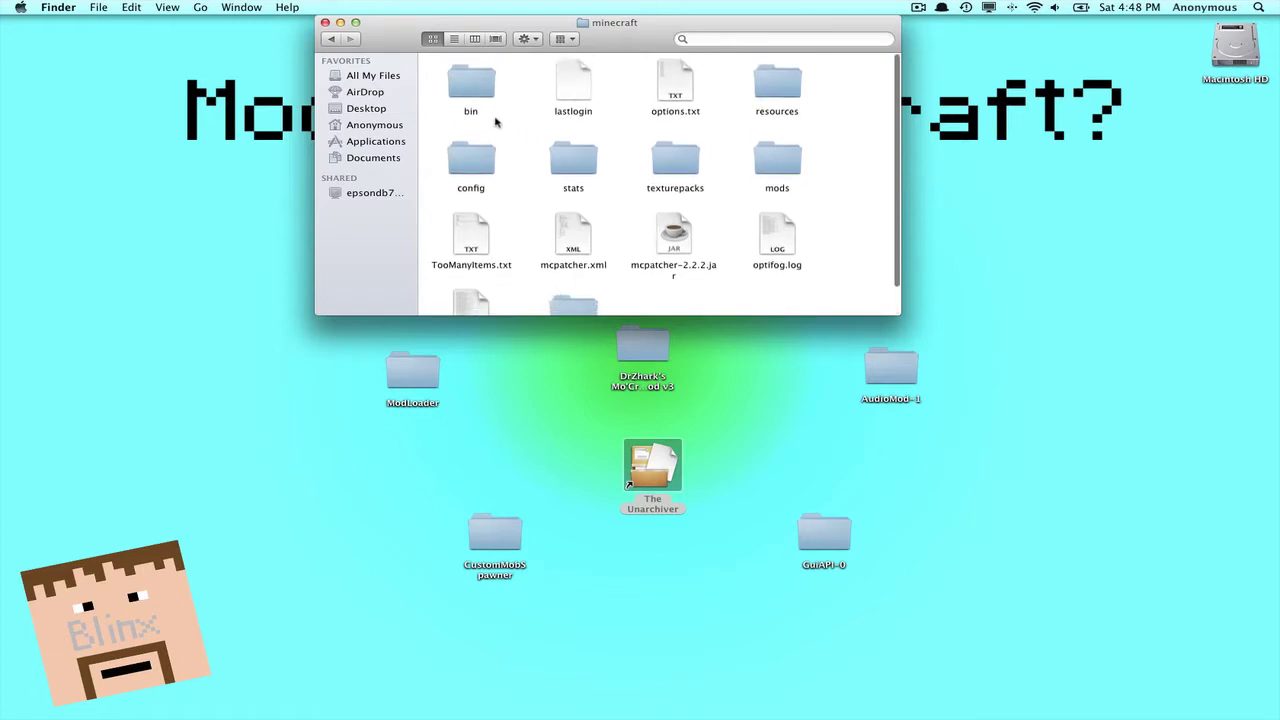
- In the bin folder, extract minecraft.jar into a folder with The Unarchiver
double_click(481, 95)
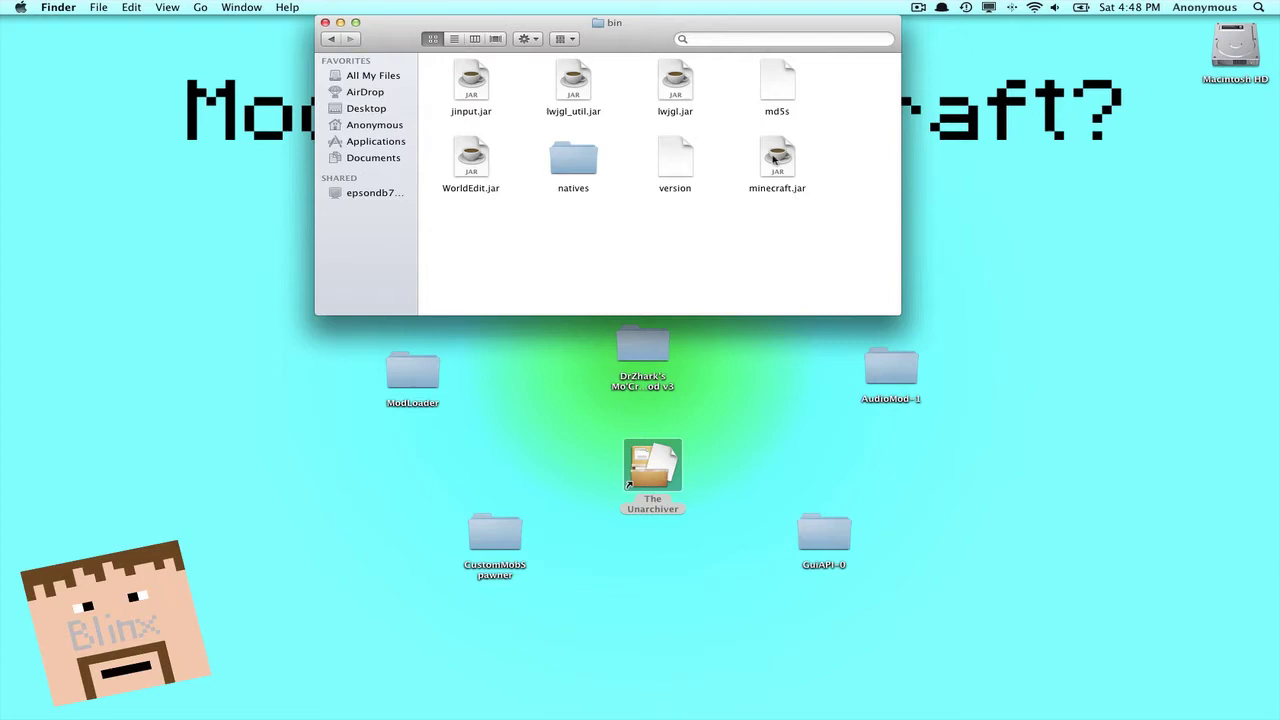
right_click(773, 159)
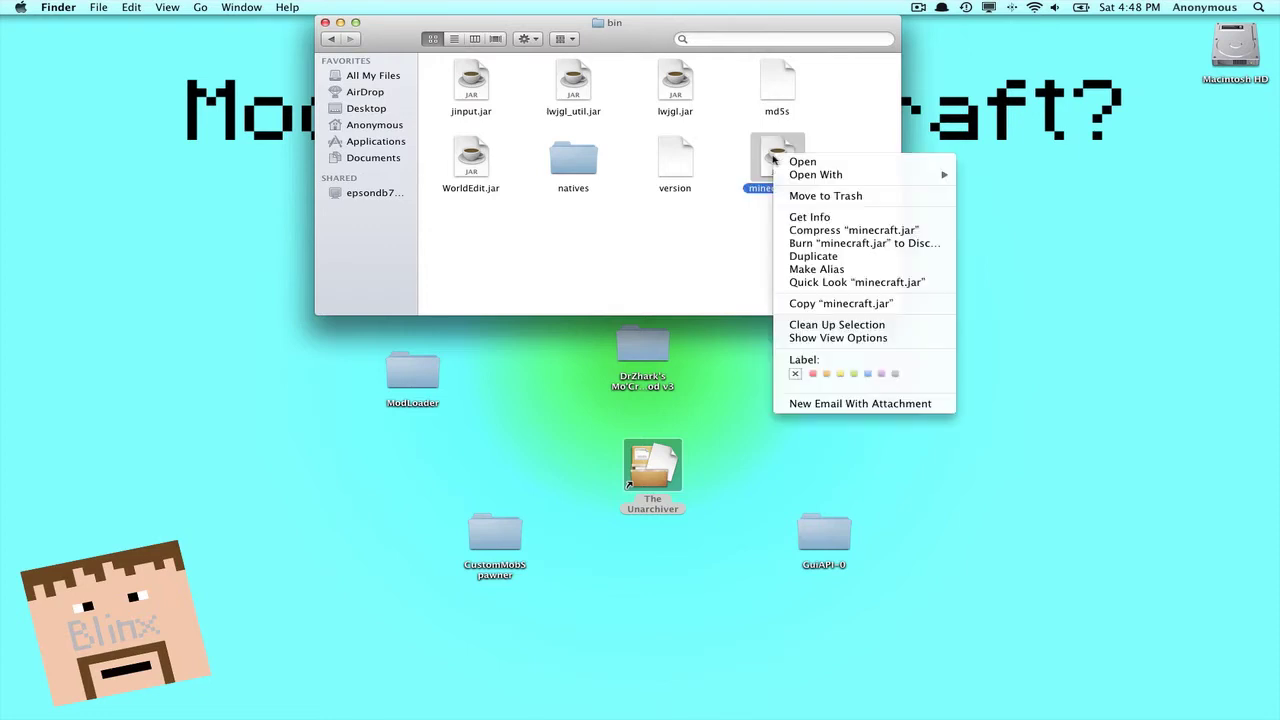
mouse_move(815, 175)
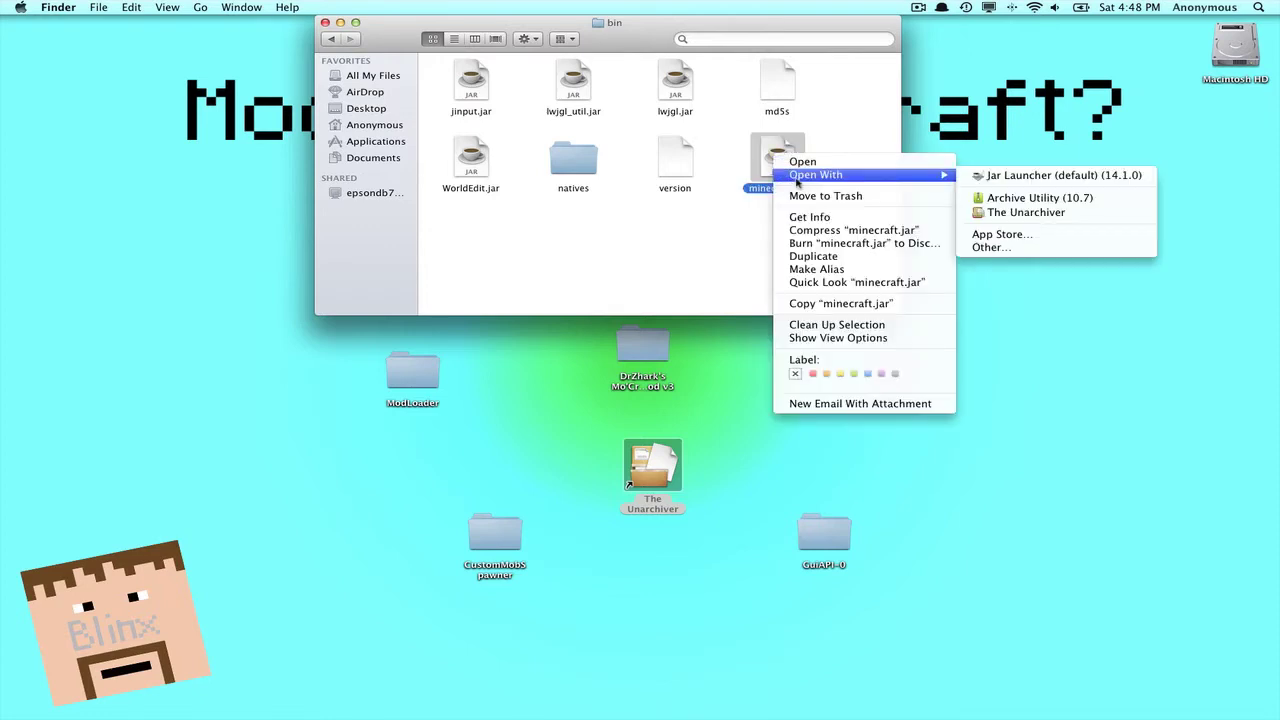
click(1015, 213)
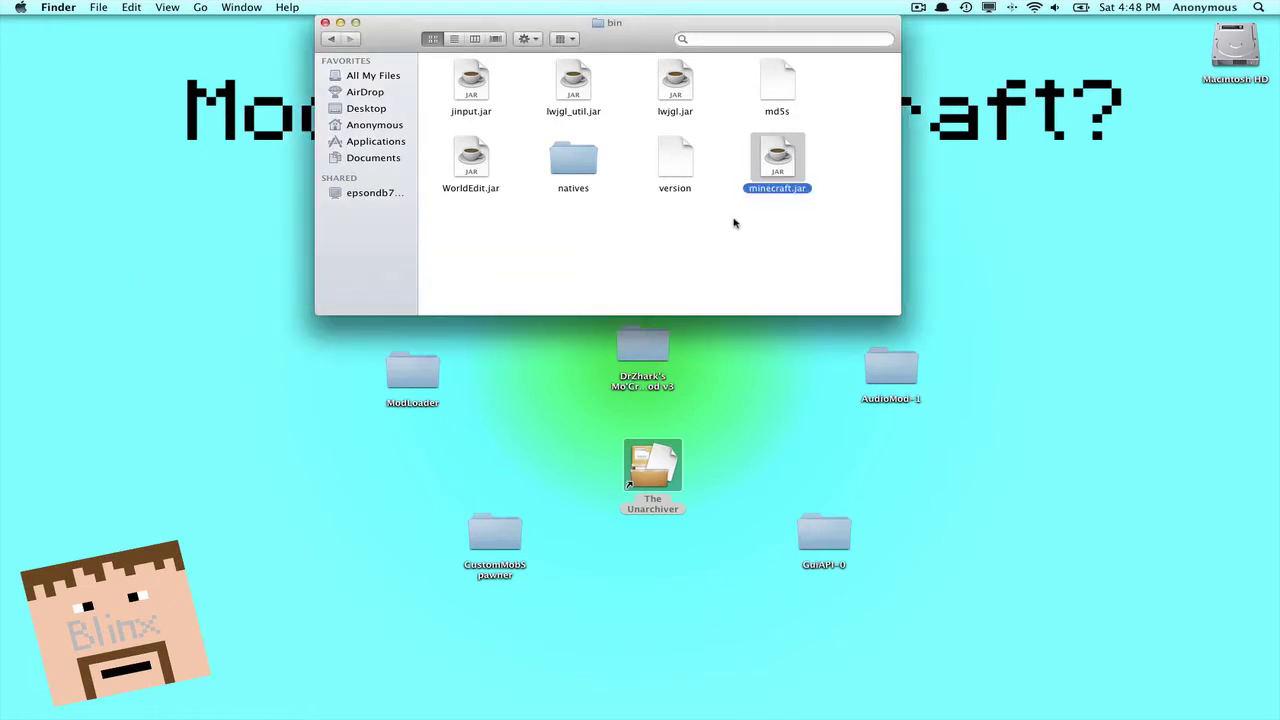
- Rename the original minecraft.jar file to minecraftbackup.jar
click(788, 192)
click(790, 190)
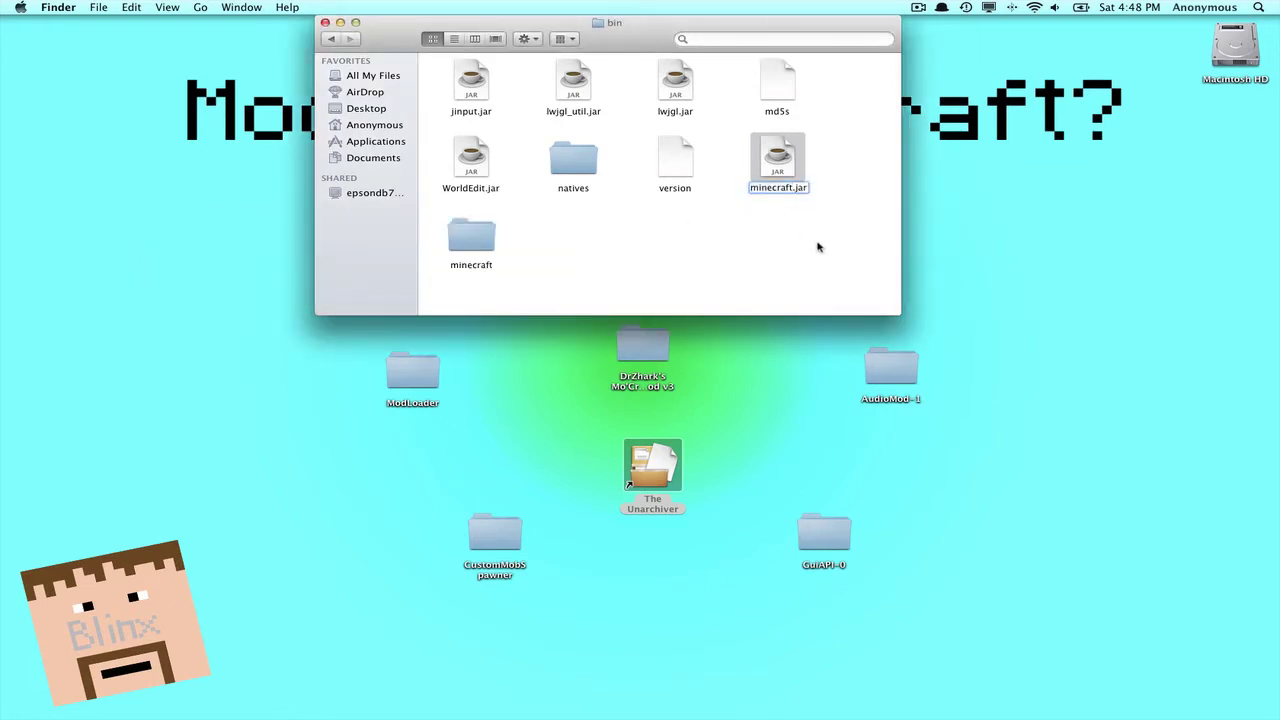
text(backup)
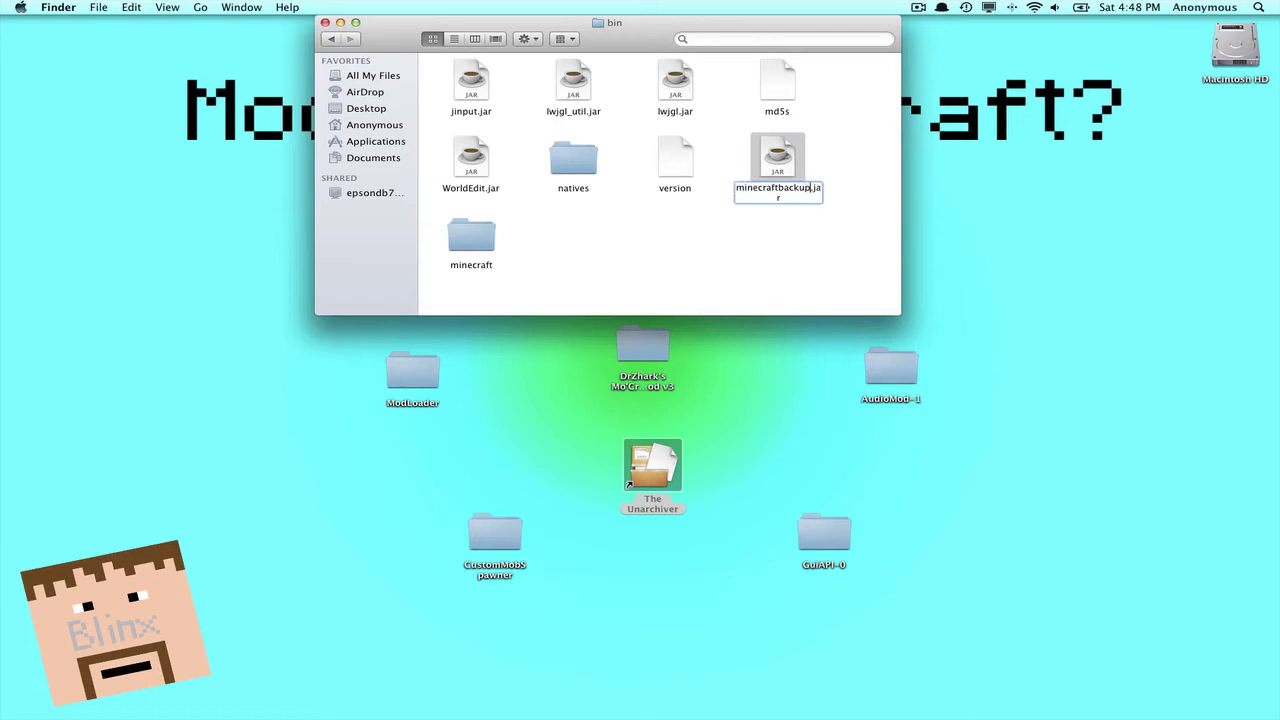
key(Return)
click(772, 276)
- Rename the extracted minecraft folder to minecraft.jar, agreeing to add the .jar extension
click(490, 267)
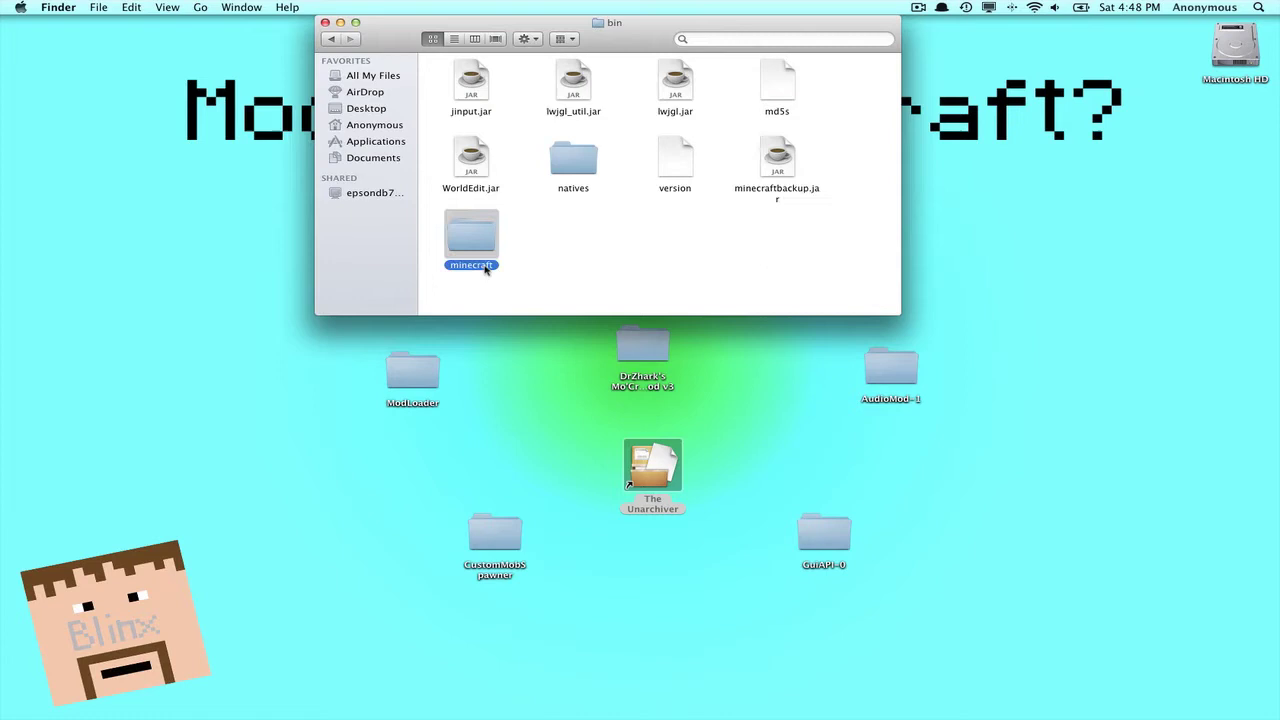
key(Return)
text(.jar)
key(Return)
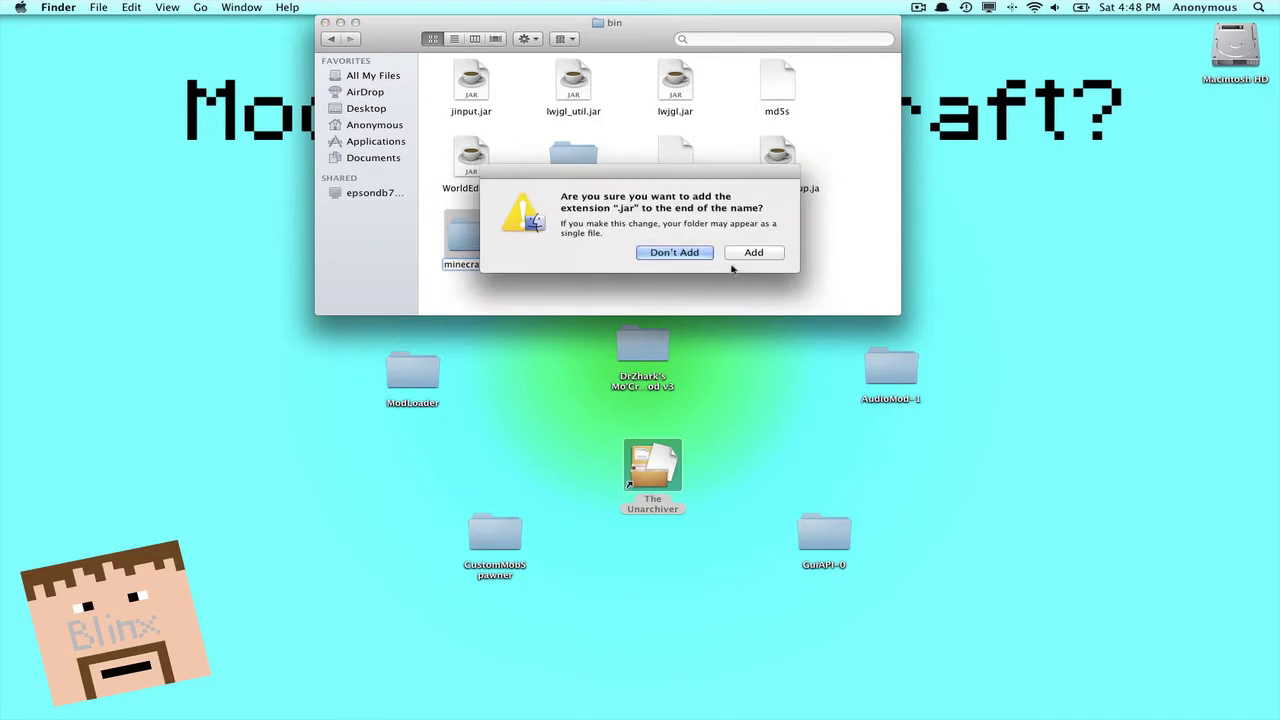
click(745, 258)
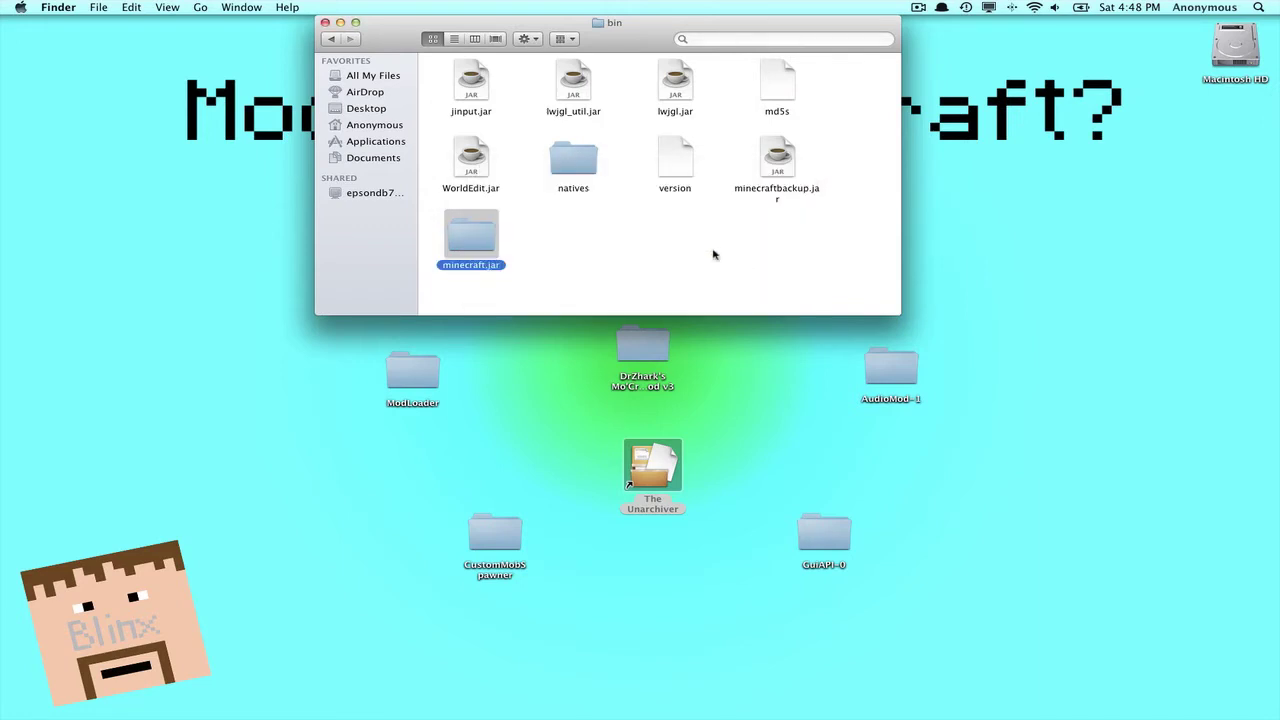
click(658, 252)
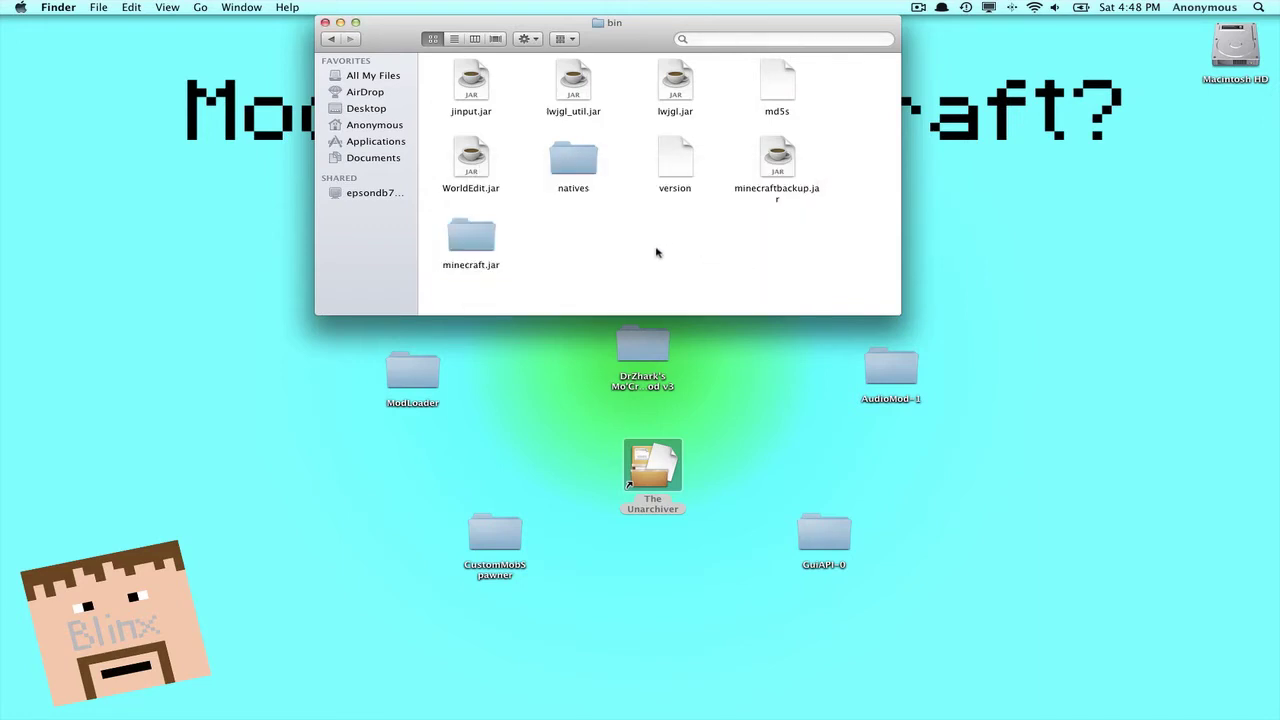
- Open the extracted minecraft.jar folder and jump to the items starting with M
double_click(488, 239)
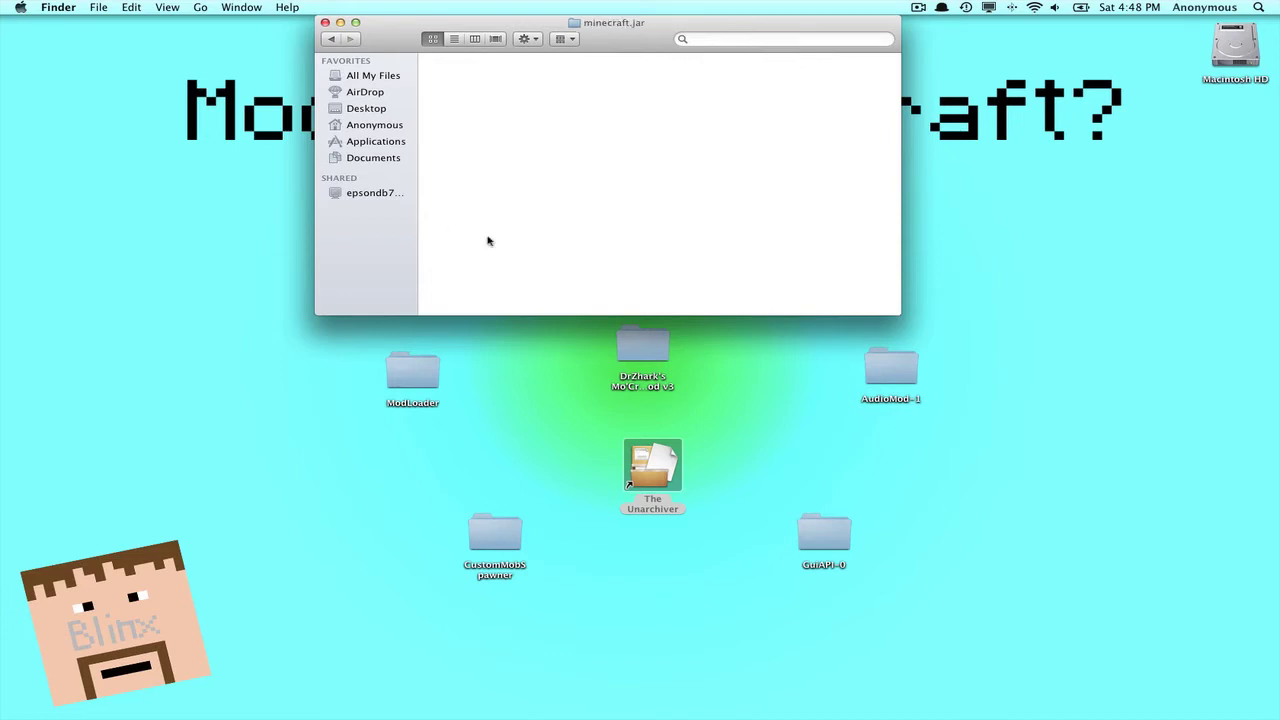
scroll(573, 104, down, 10)
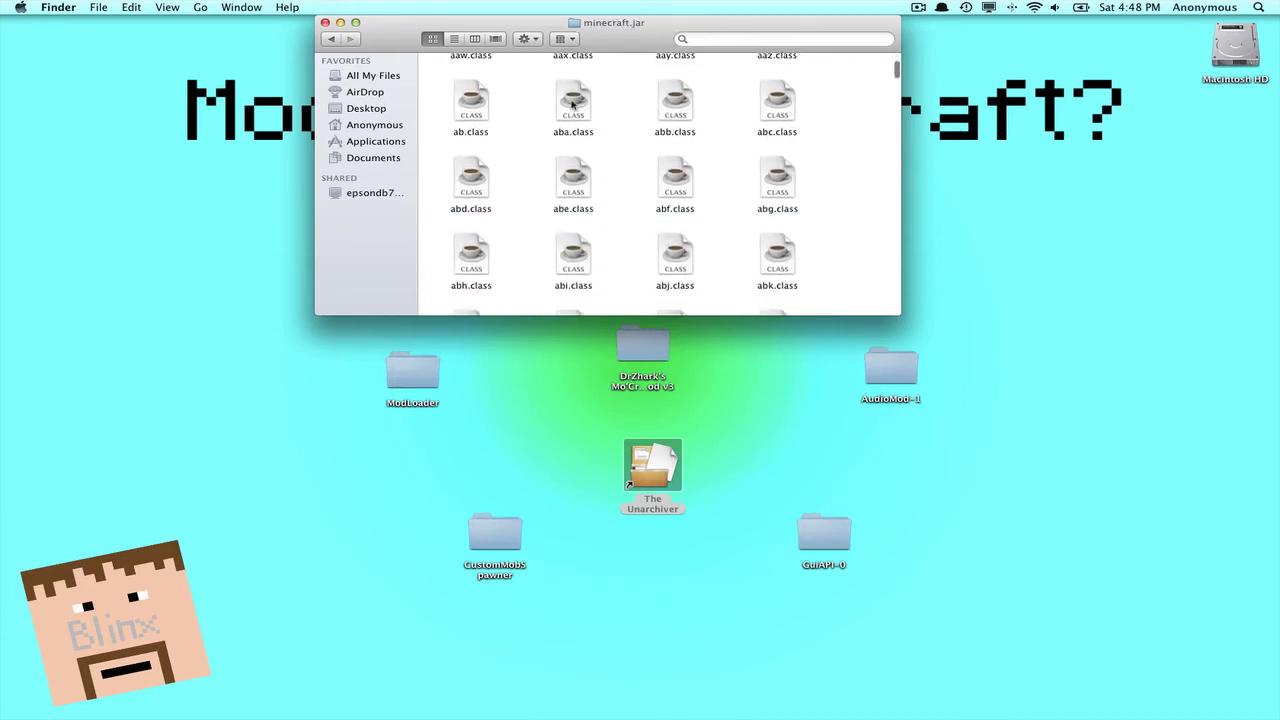
scroll(573, 104, up, 10)
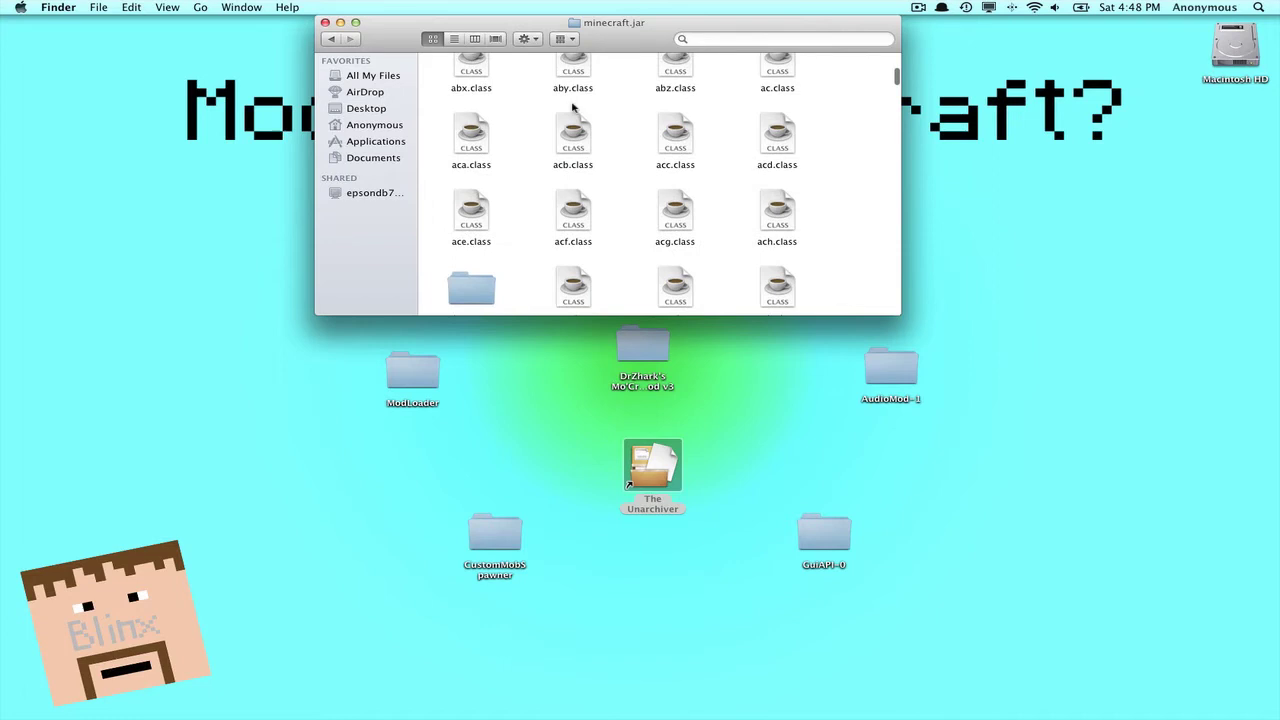
scroll(573, 104, up, 4)
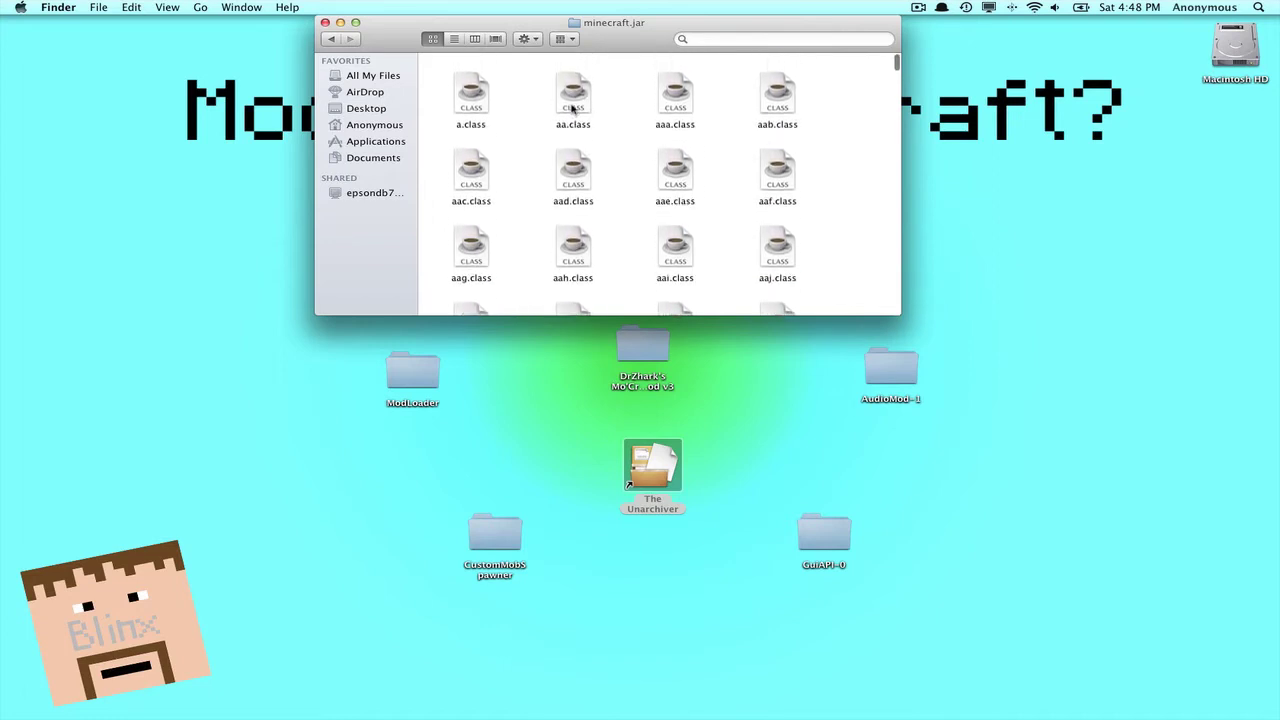
click(576, 158)
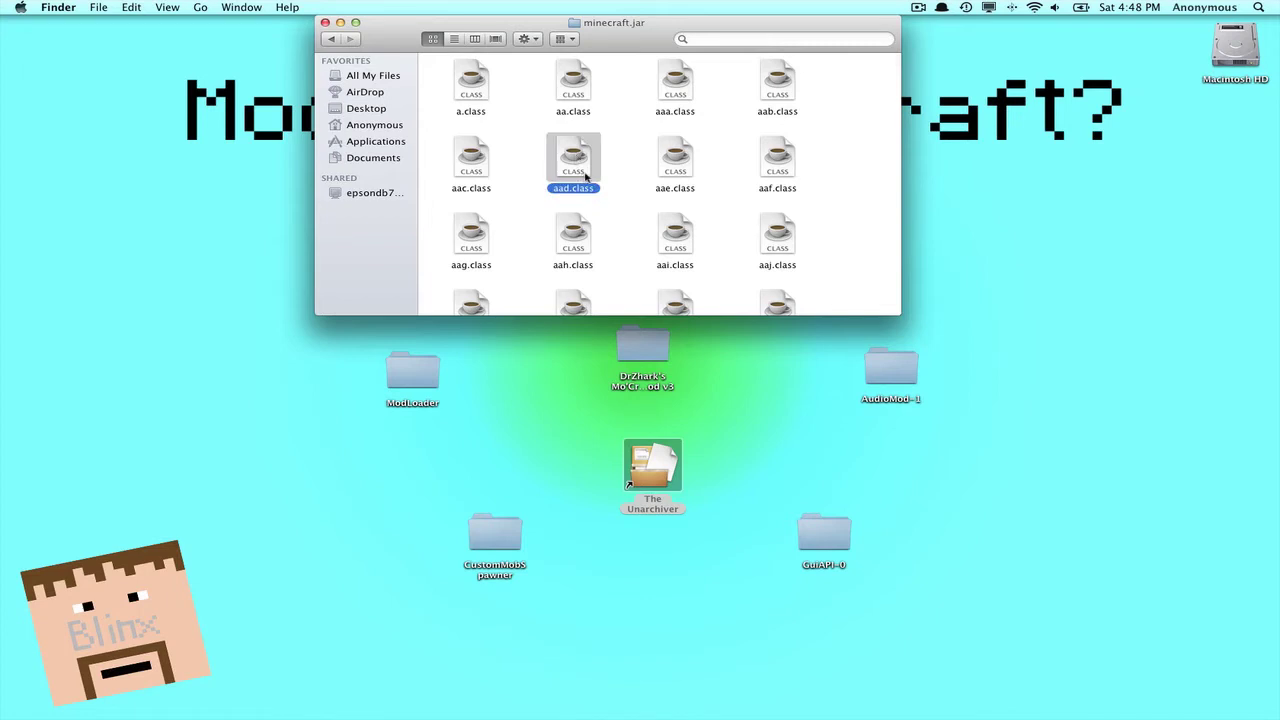
key(m)
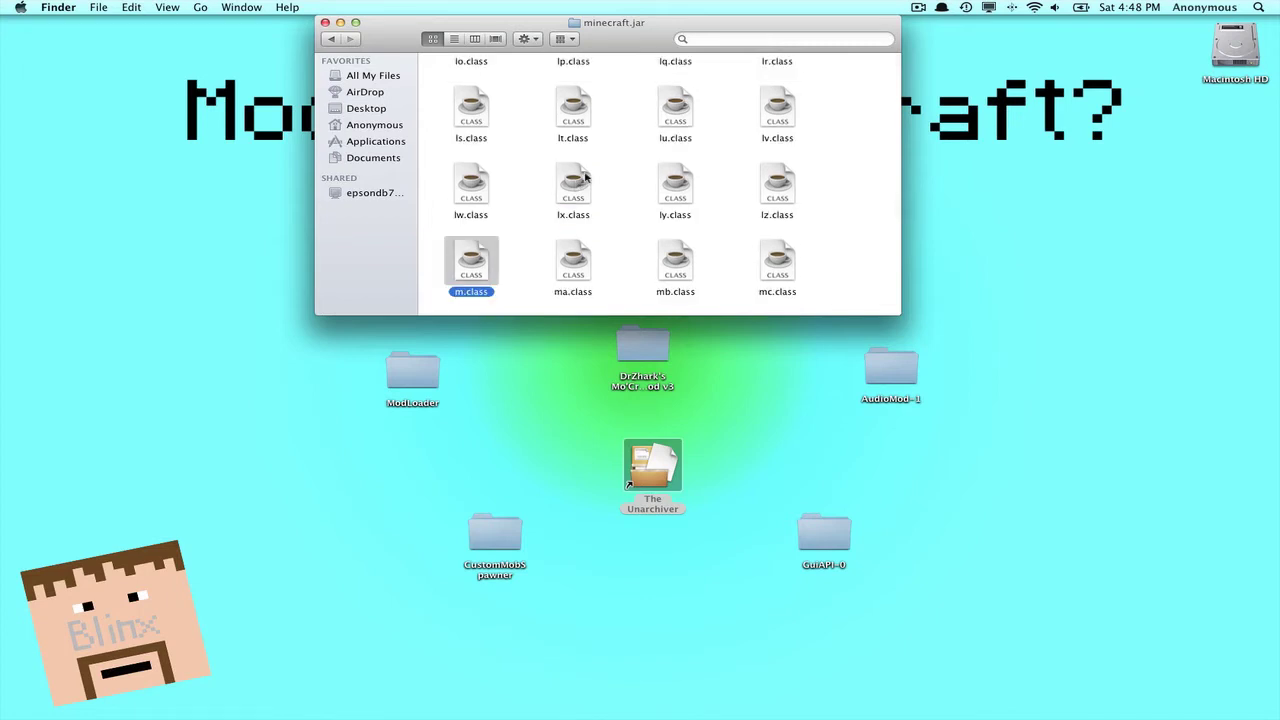
scroll(603, 177, down, 5)
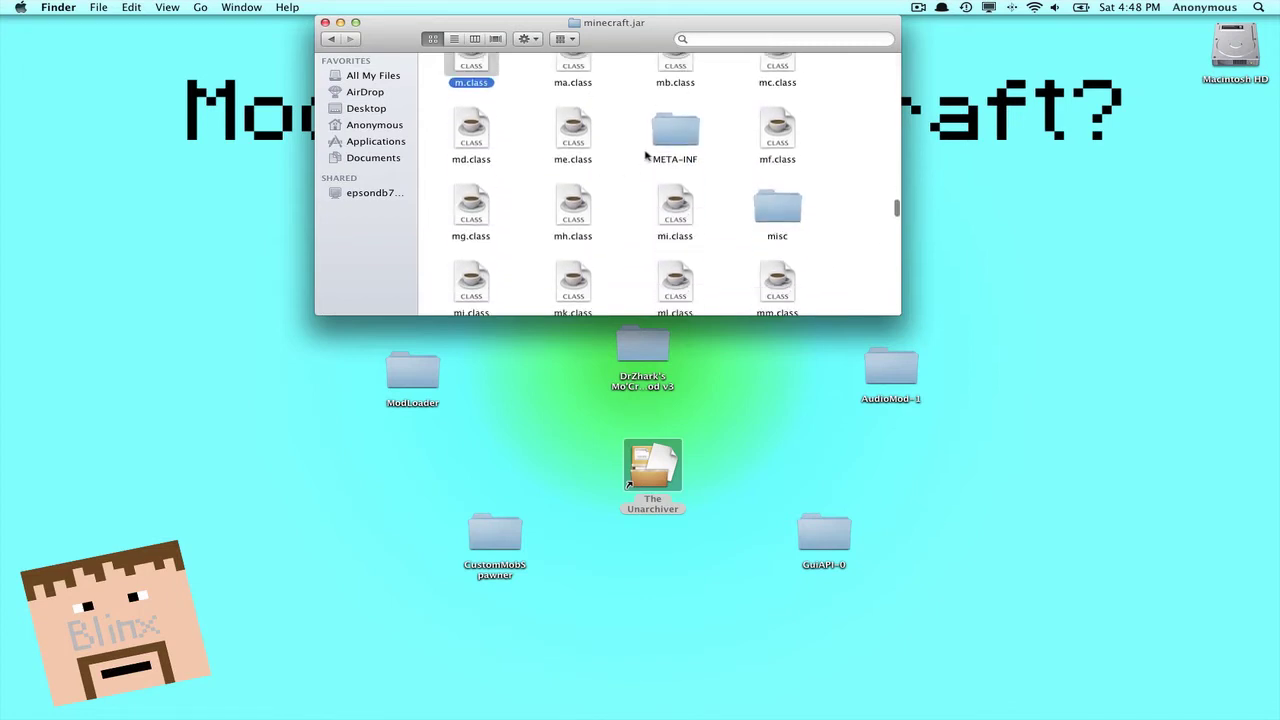
- Drag the META-INF folder from minecraft.jar into the Trash
click(680, 139)
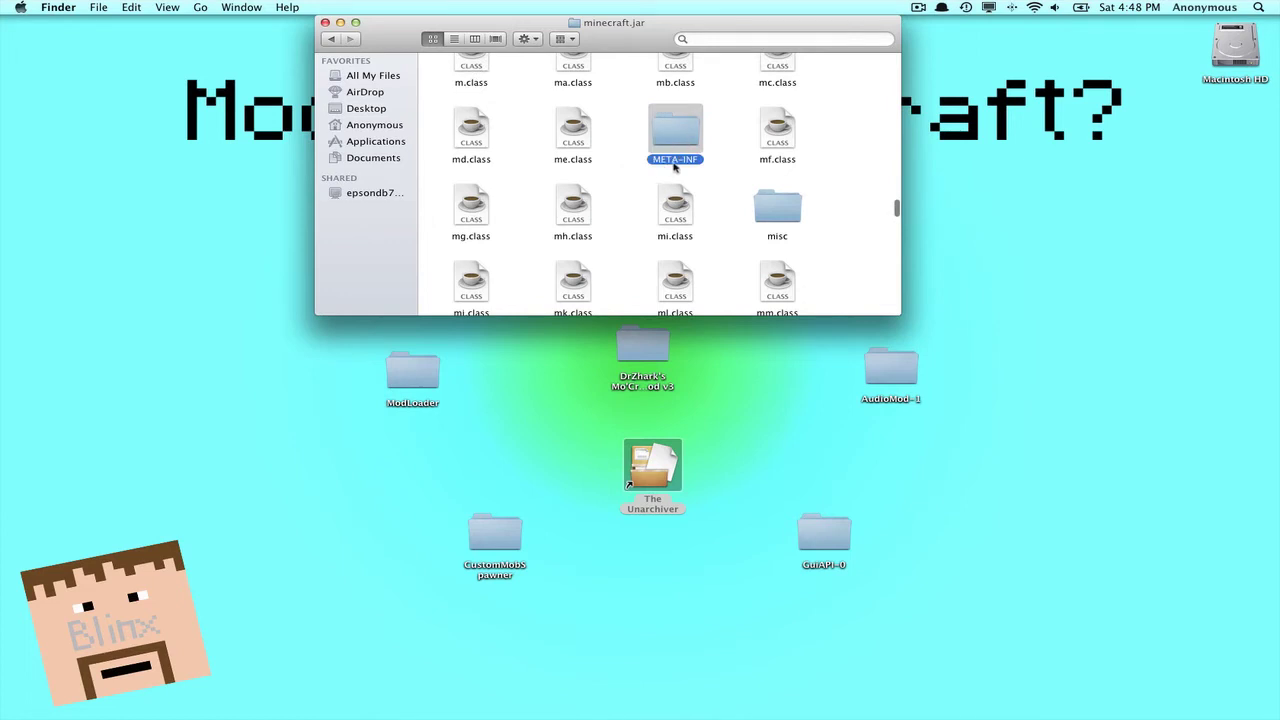
drag(680, 139, 810, 700)
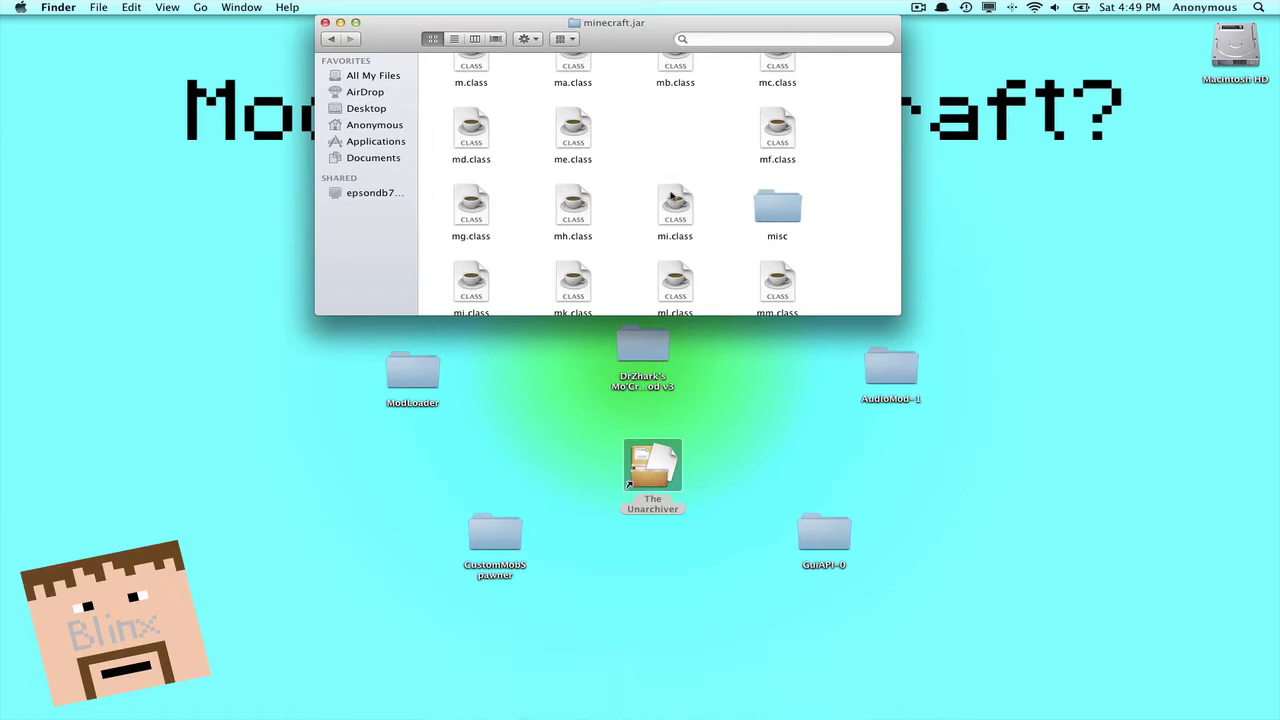
click(743, 400)
click(636, 287)
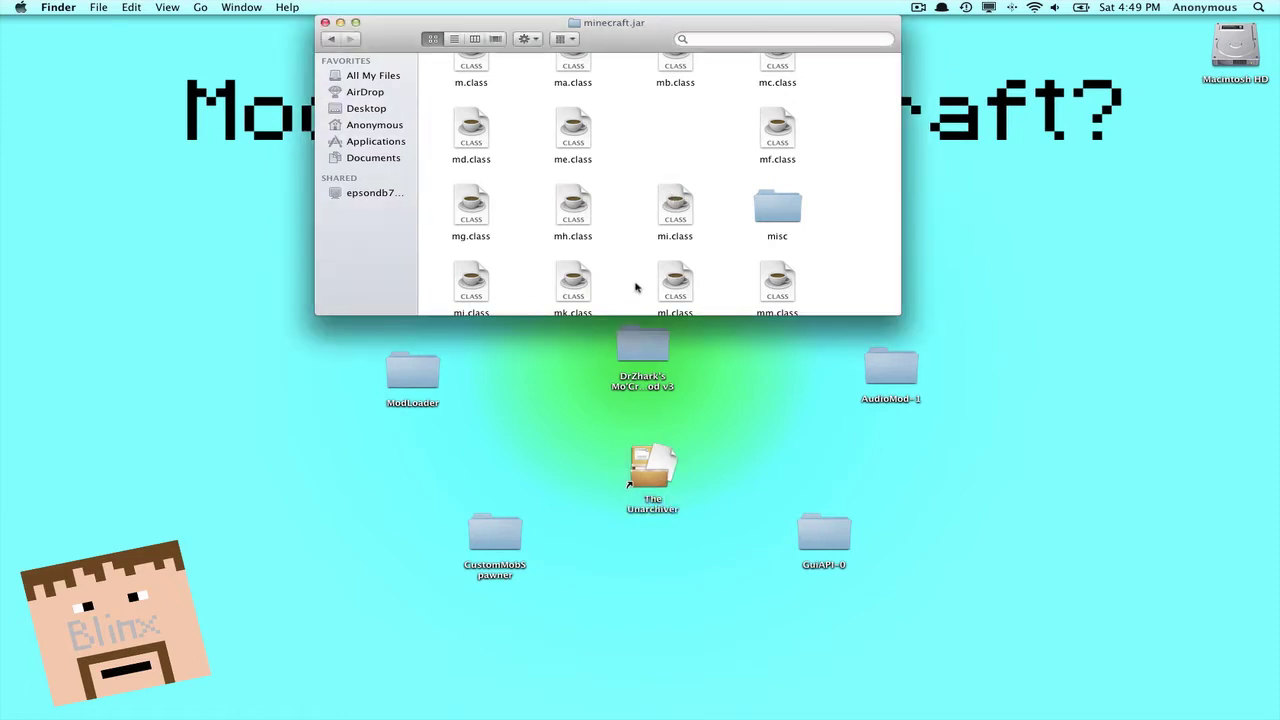
scroll(636, 287, up, 2)
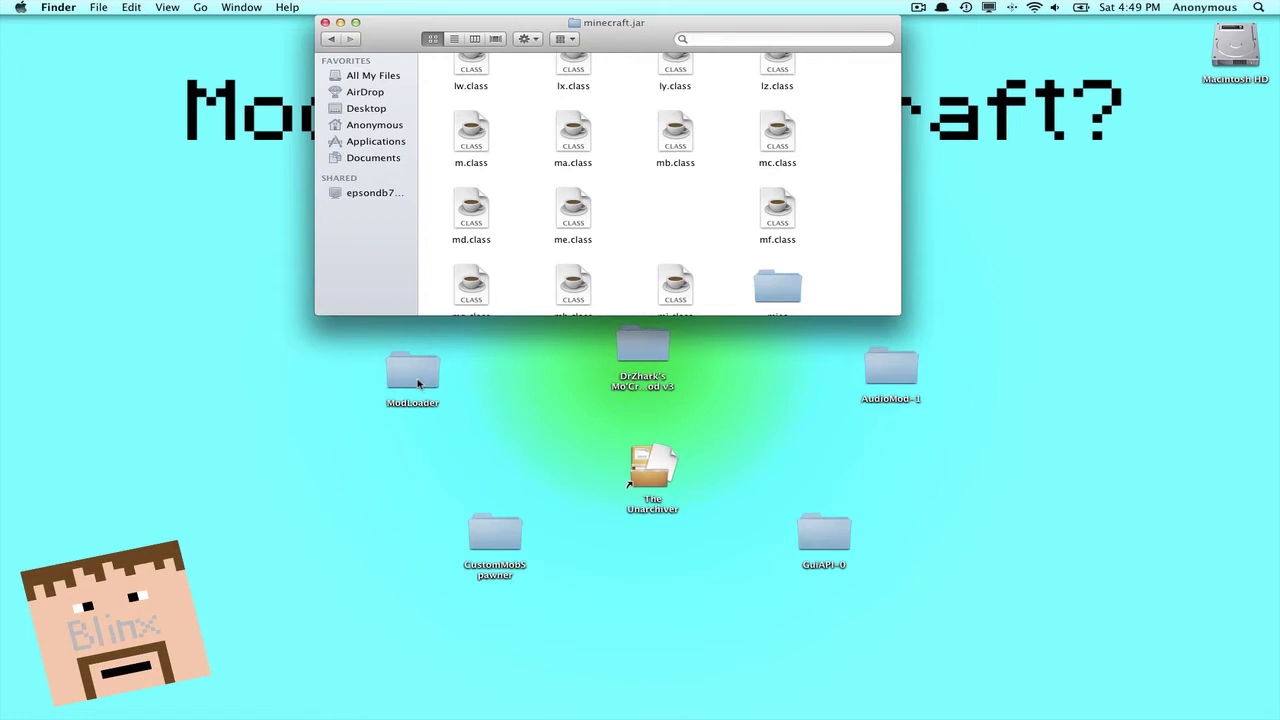
click(418, 383)
- Open ModLoader below minecraft.jar and copy all 15 of its class files
double_click(418, 383)
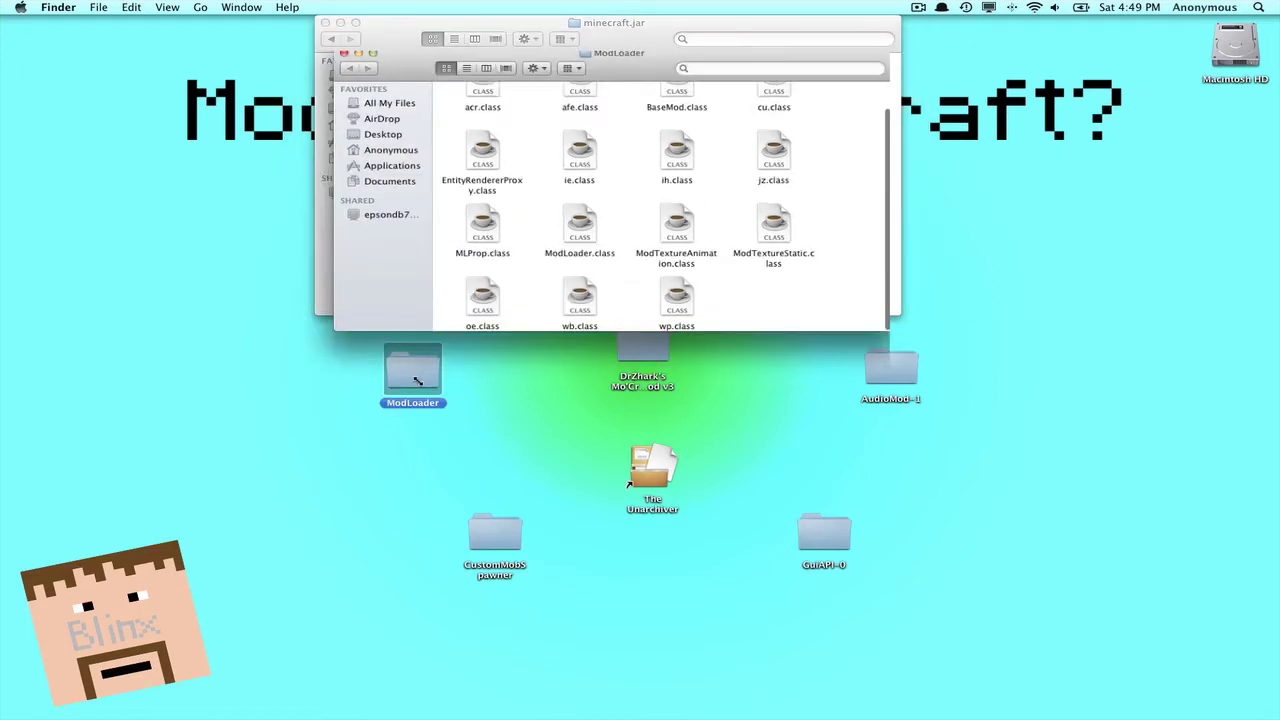
drag(523, 42, 505, 327)
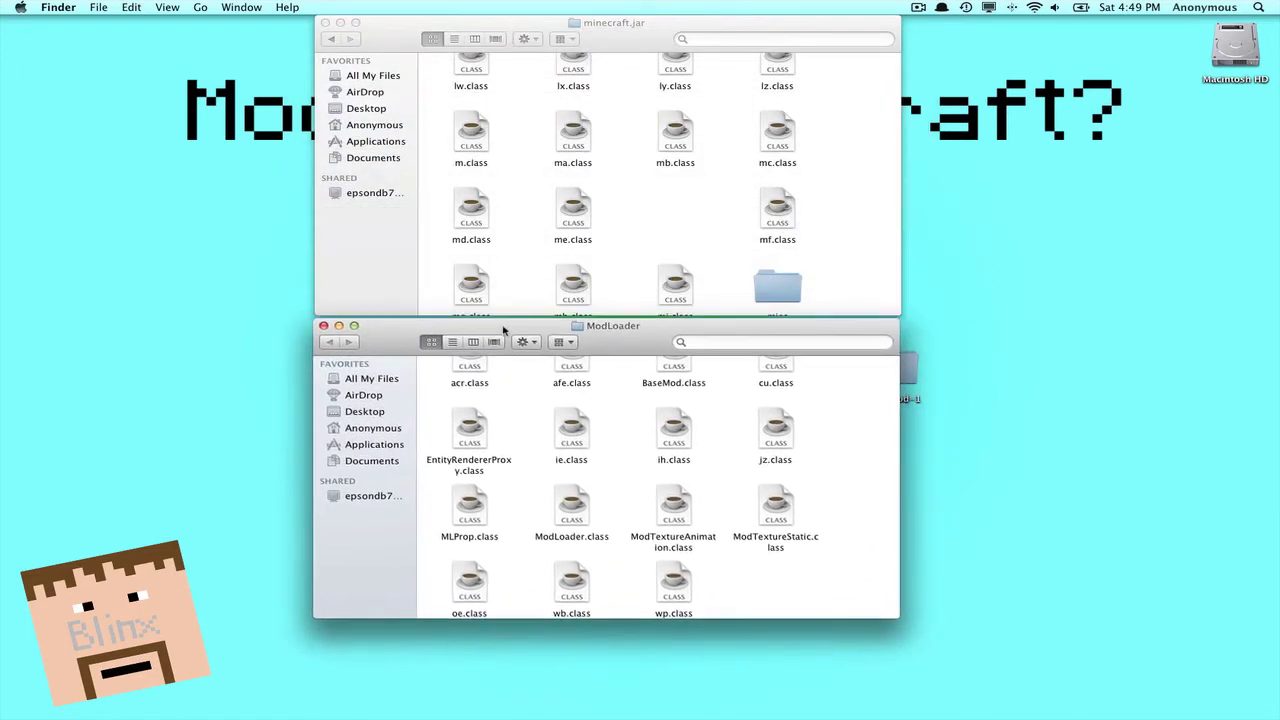
scroll(450, 410, up, 3)
drag(437, 395, 830, 655)
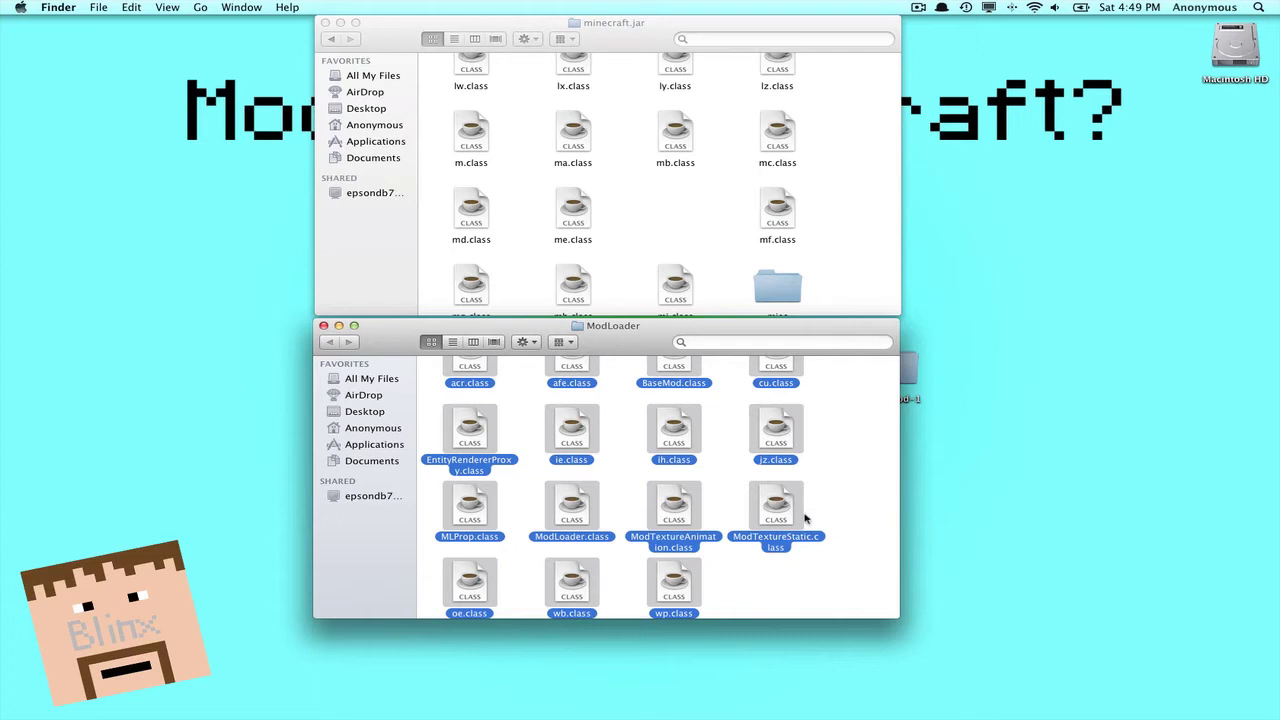
right_click(676, 422)
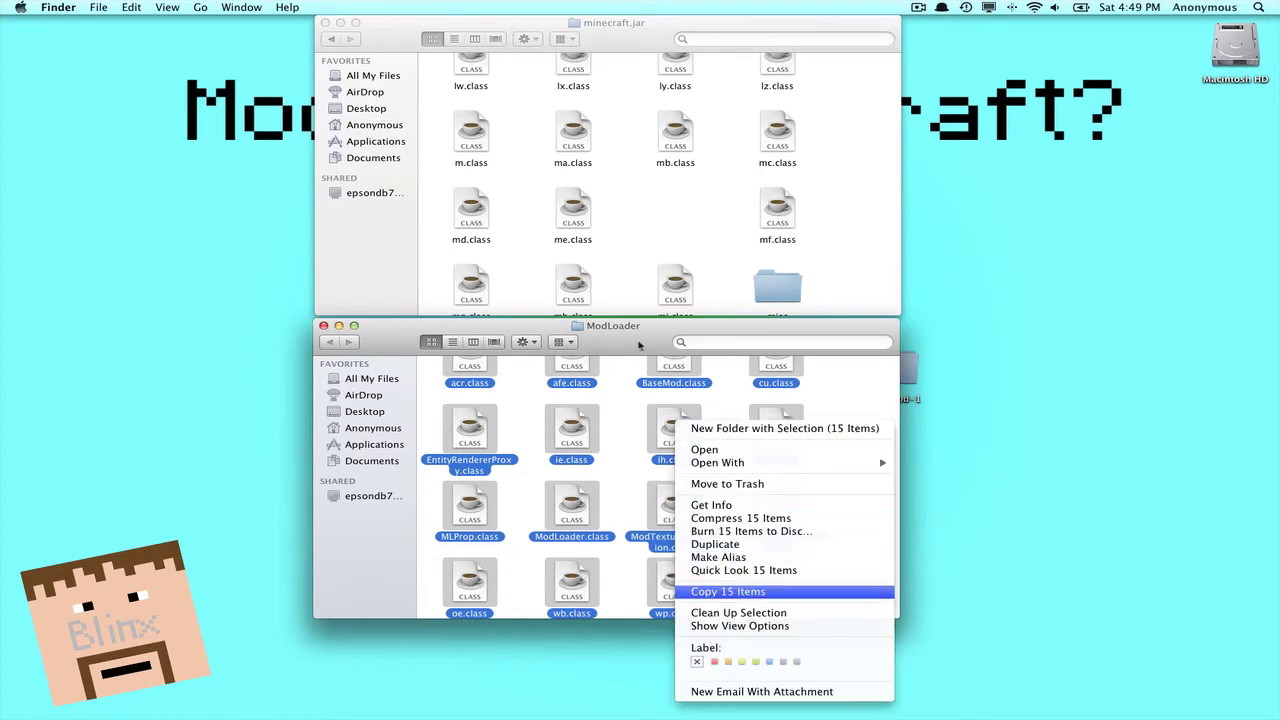
click(629, 271)
- Paste the files into minecraft.jar, replacing all duplicates, and close the ModLoader window
right_click(628, 250)
click(660, 297)
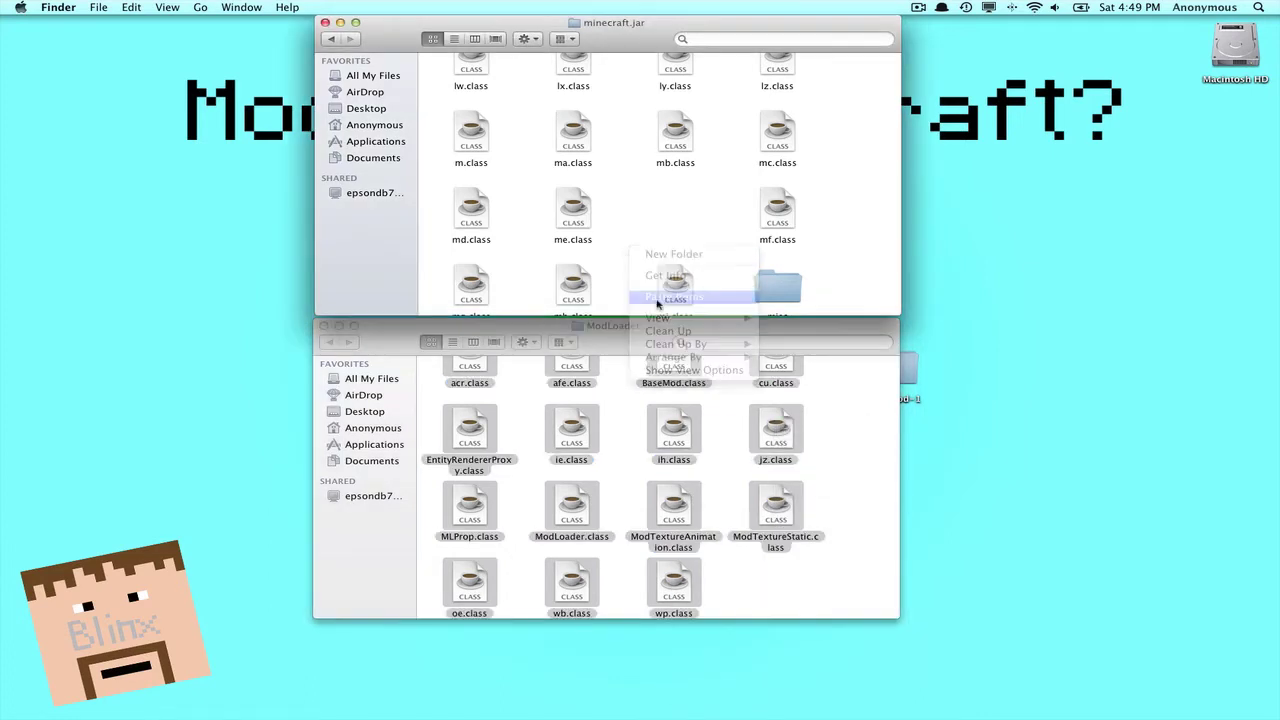
click(383, 193)
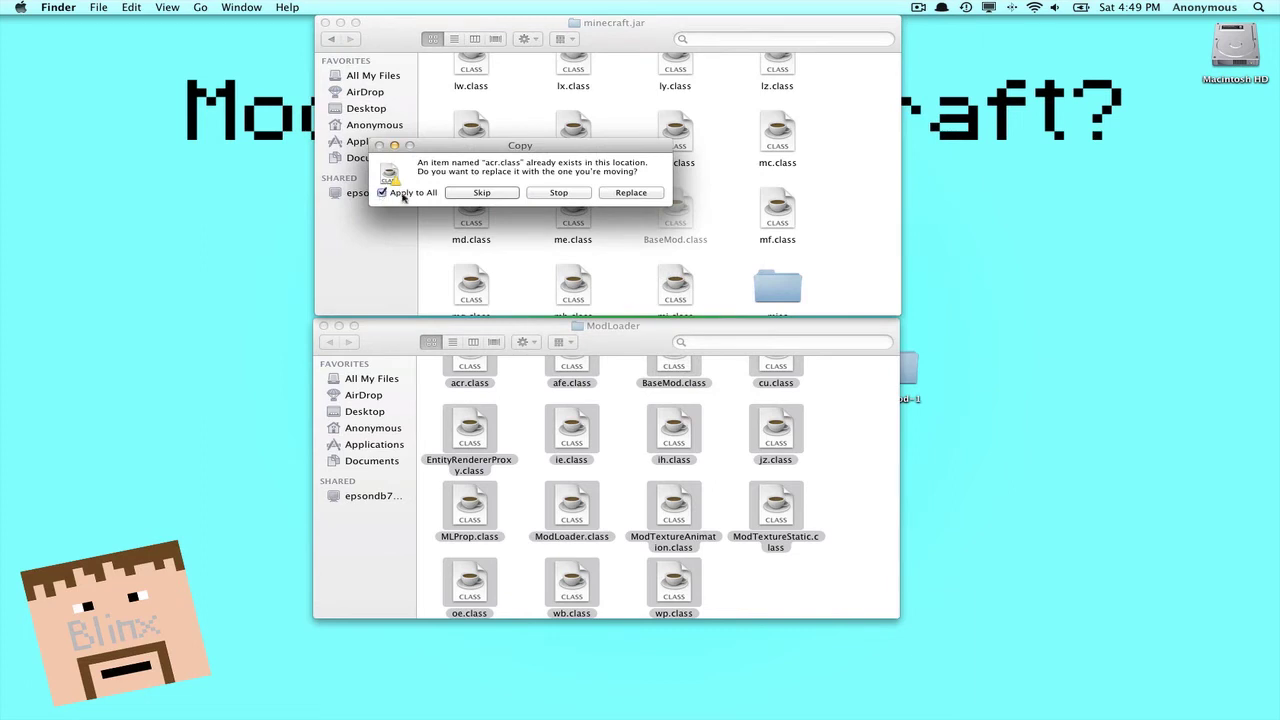
click(643, 193)
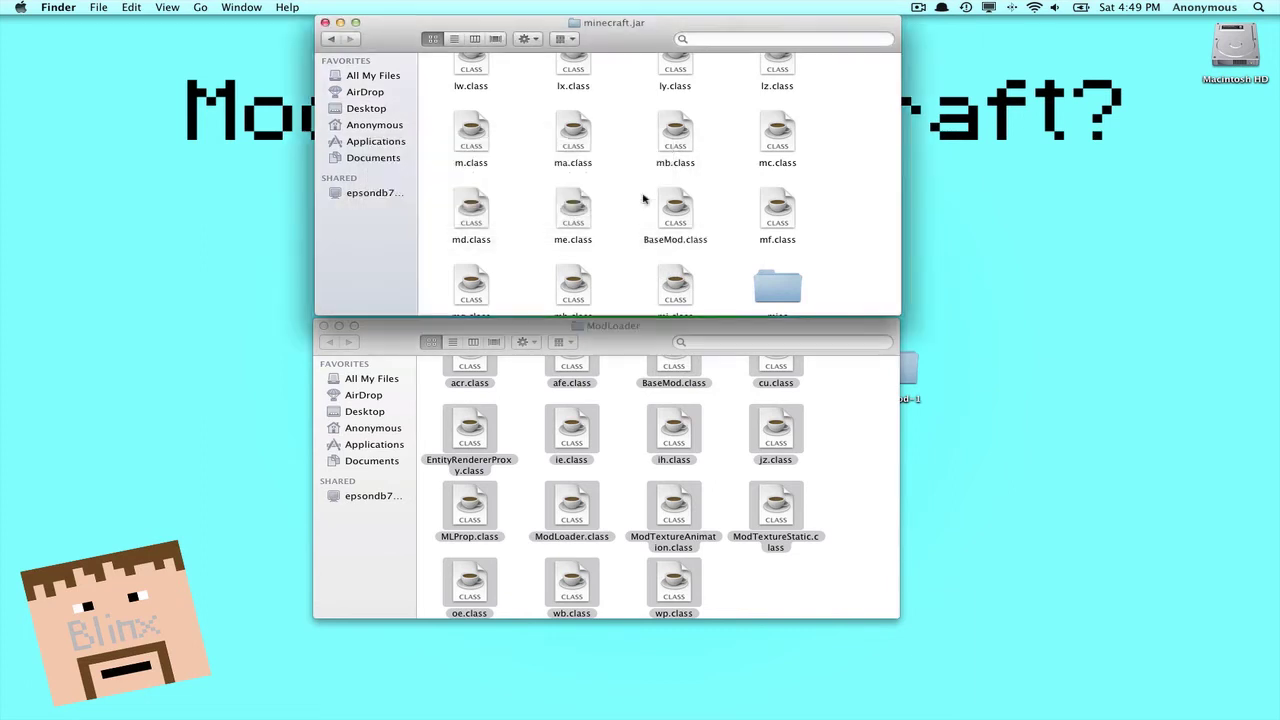
click(386, 333)
click(323, 326)
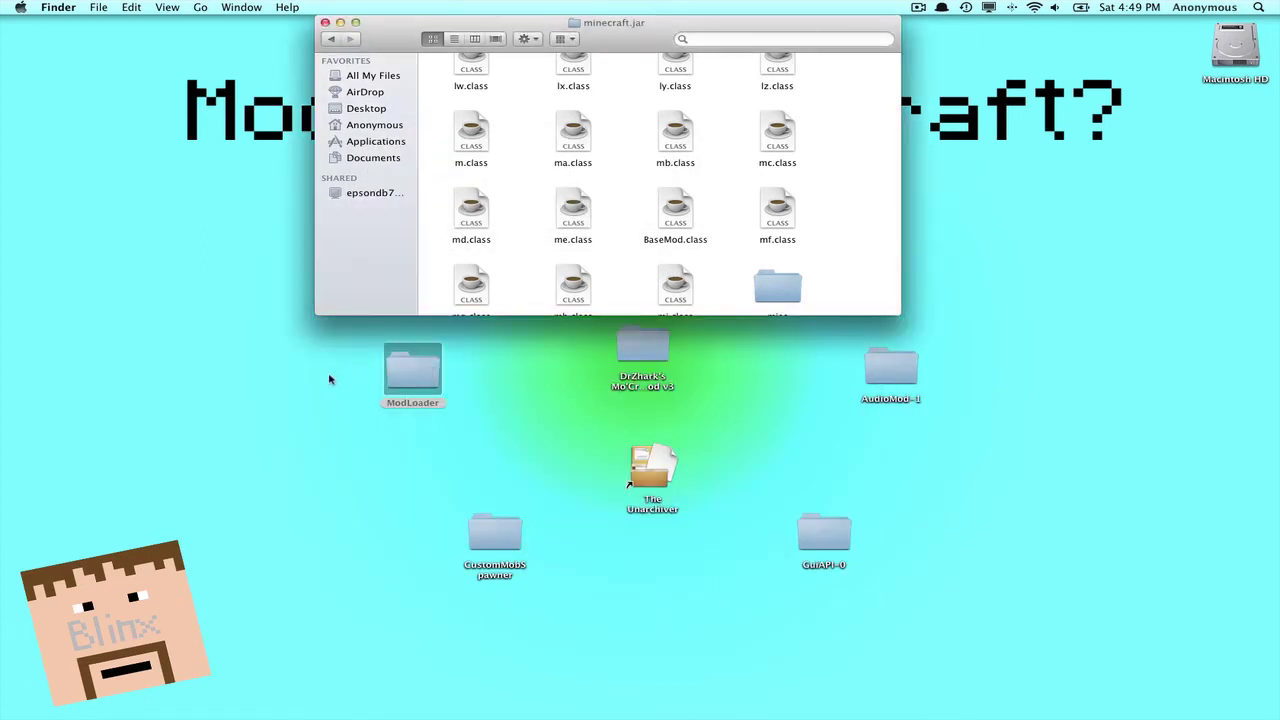
- Move the ModLoader folder to the desktop's top-left and open AudioMod-1 below minecraft.jar
click(330, 379)
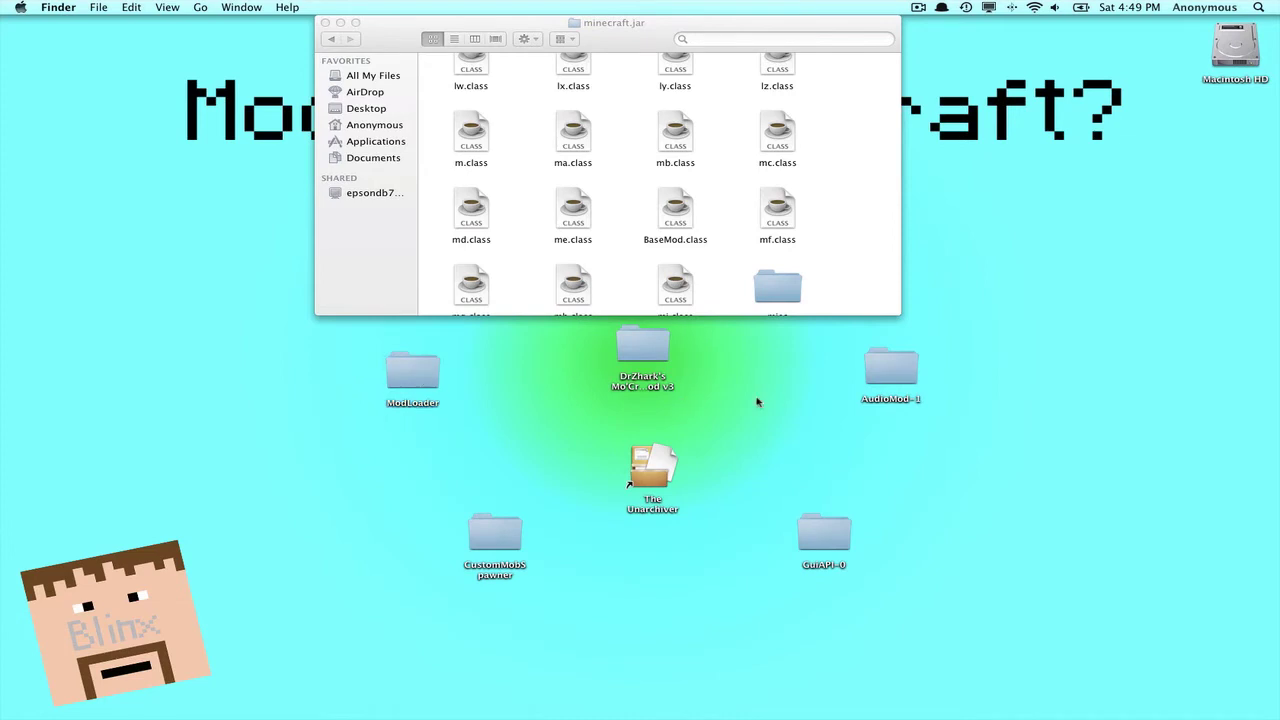
drag(412, 378, 84, 108)
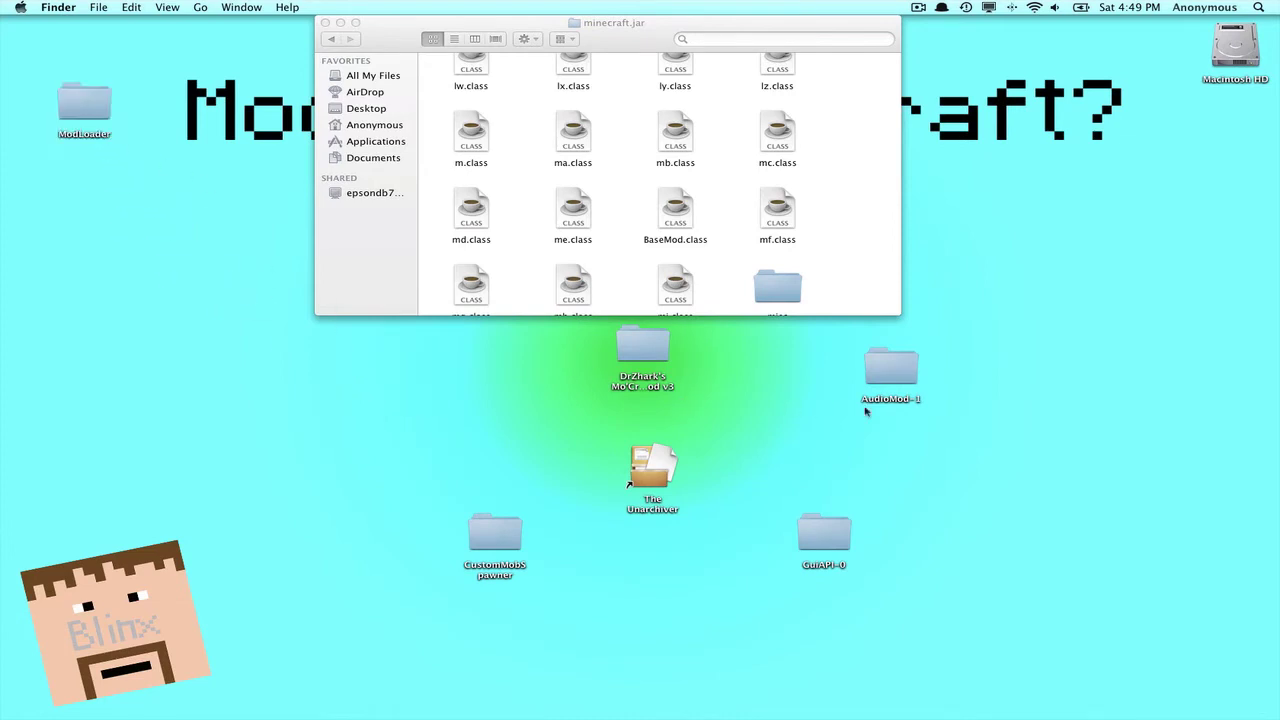
double_click(908, 375)
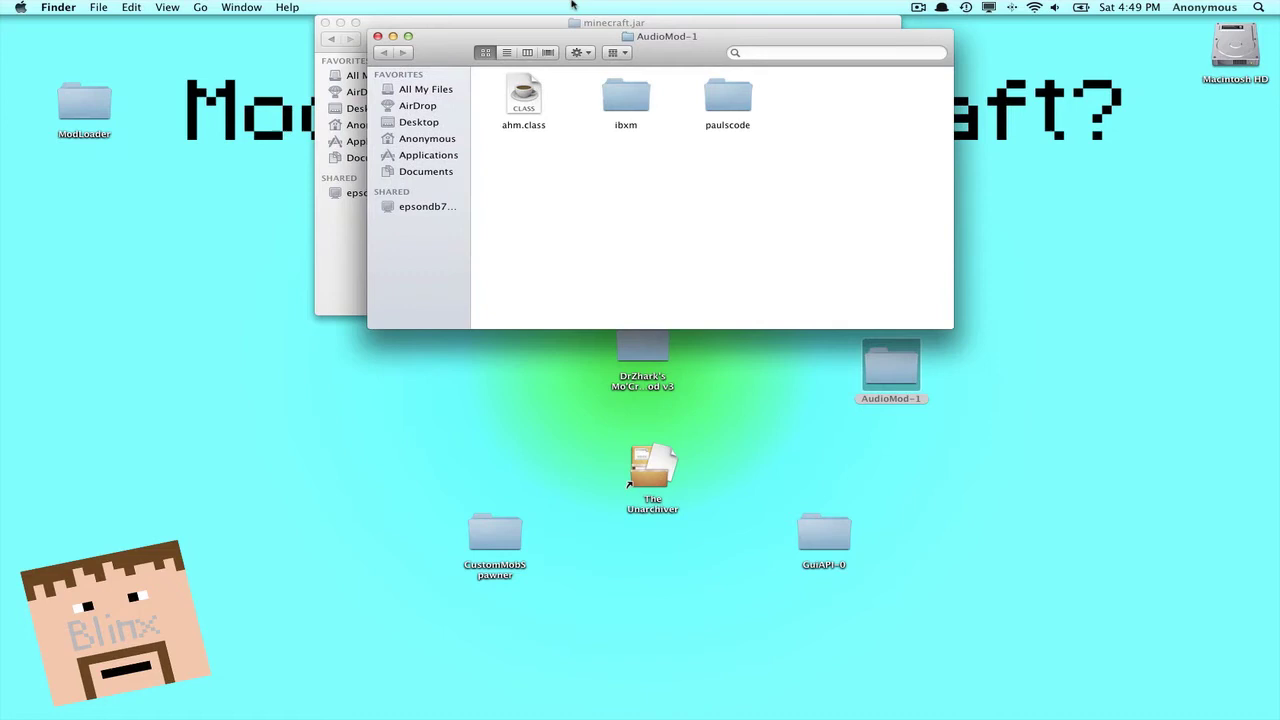
drag(634, 225, 620, 342)
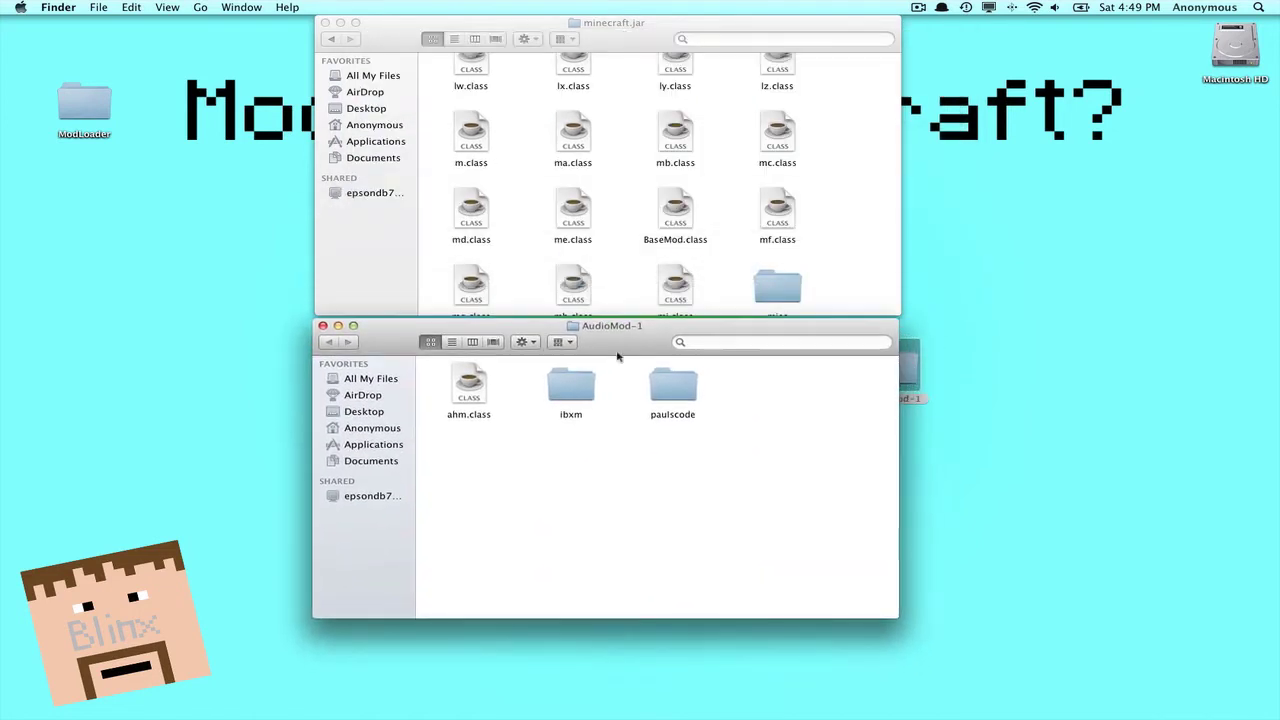
- Drag ahm.class and the ibxm folder into minecraft.jar, replacing the existing ahm.class
click(466, 420)
drag(440, 396, 574, 420)
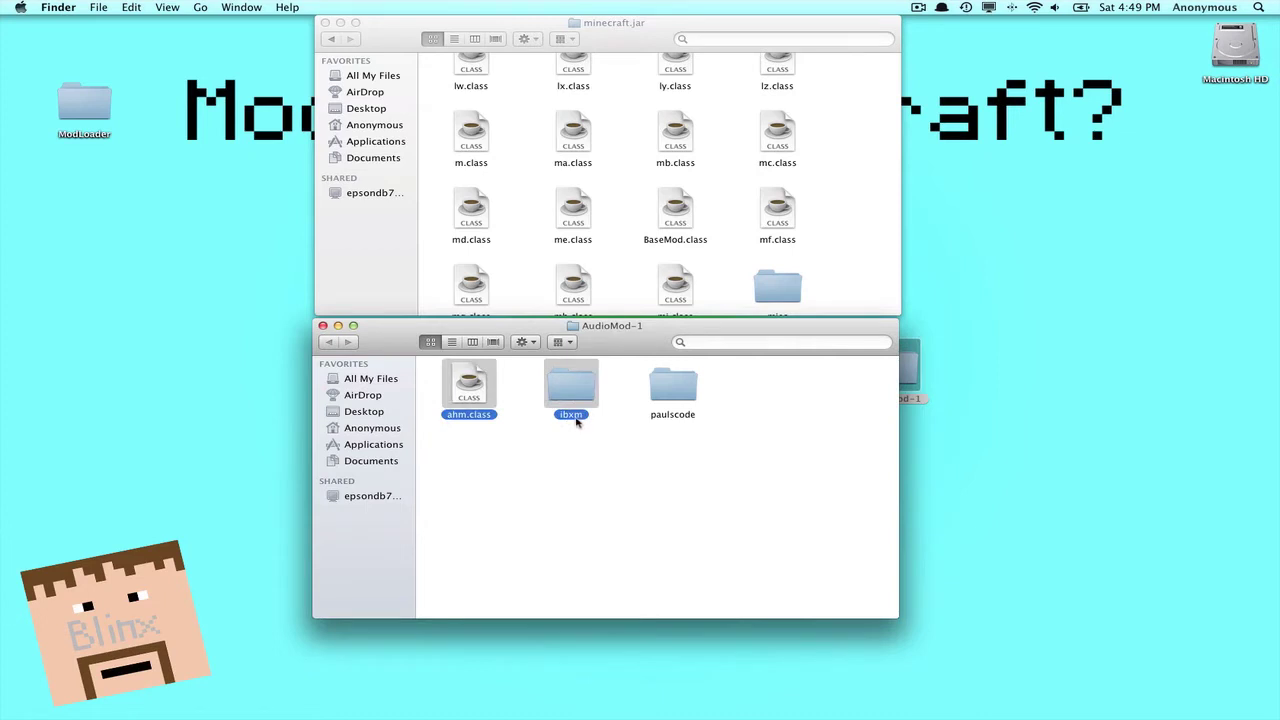
drag(575, 421, 536, 277)
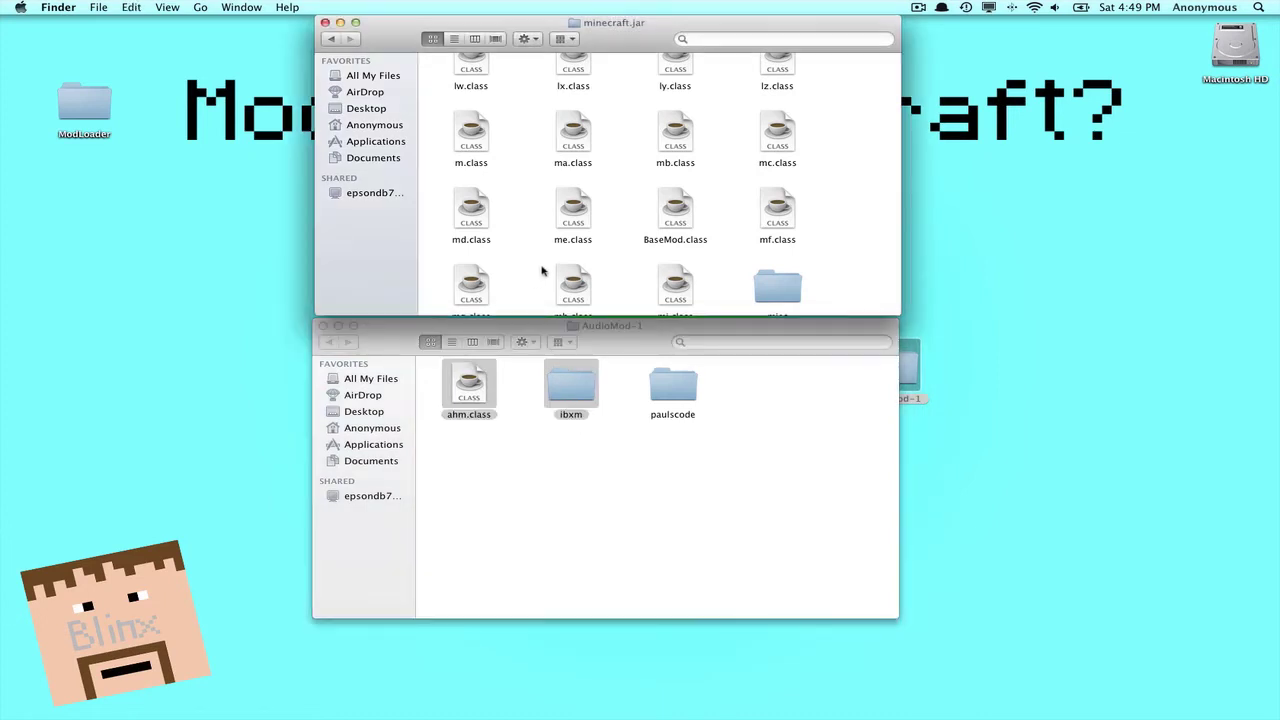
click(631, 194)
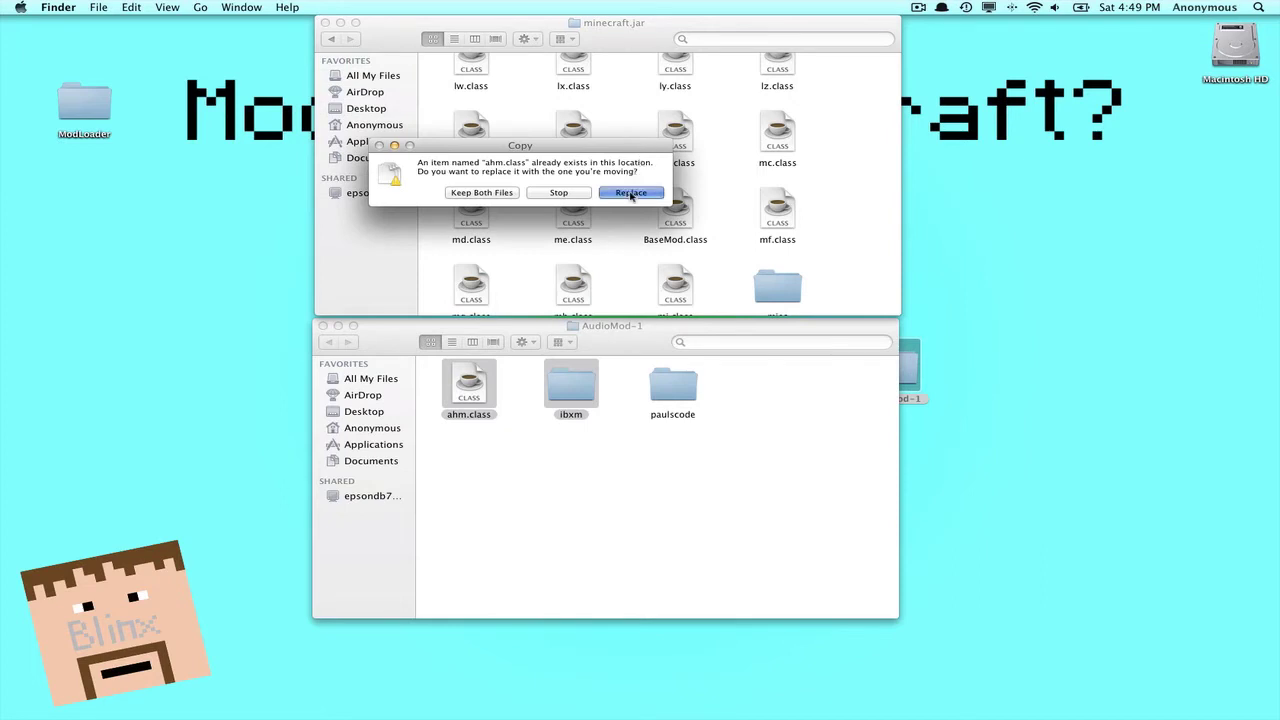
click(628, 397)
click(628, 397)
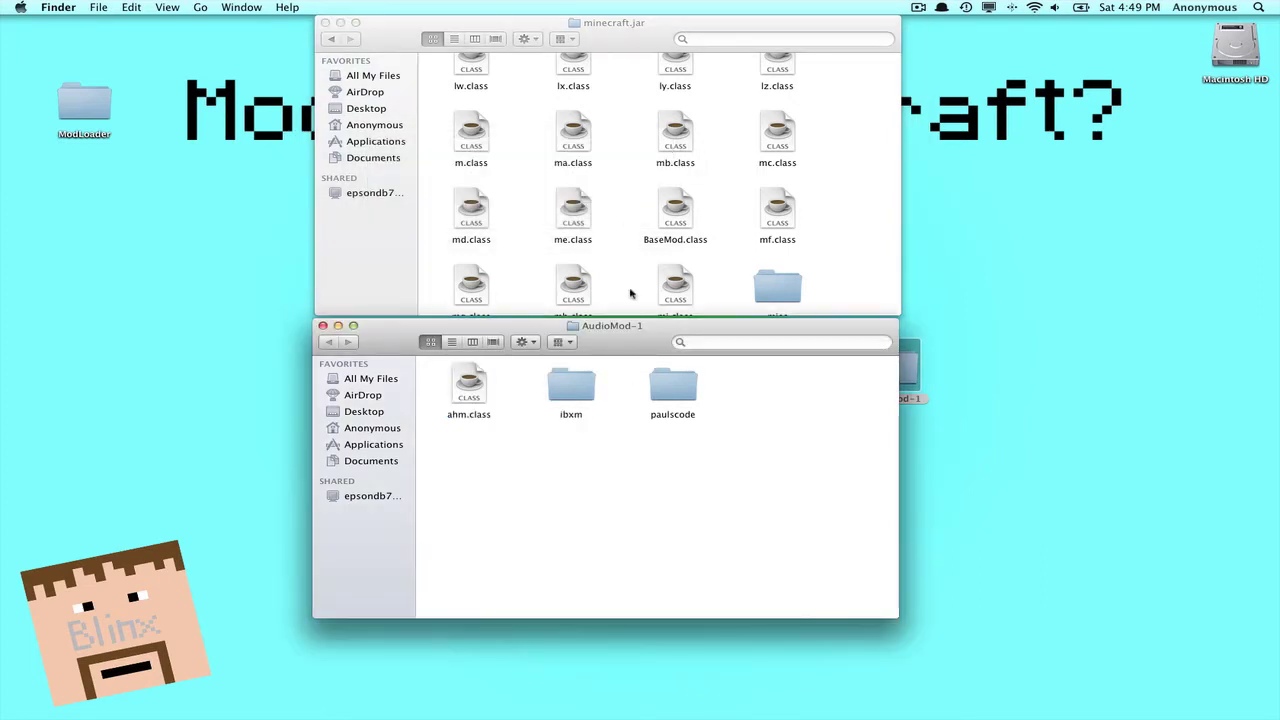
click(662, 282)
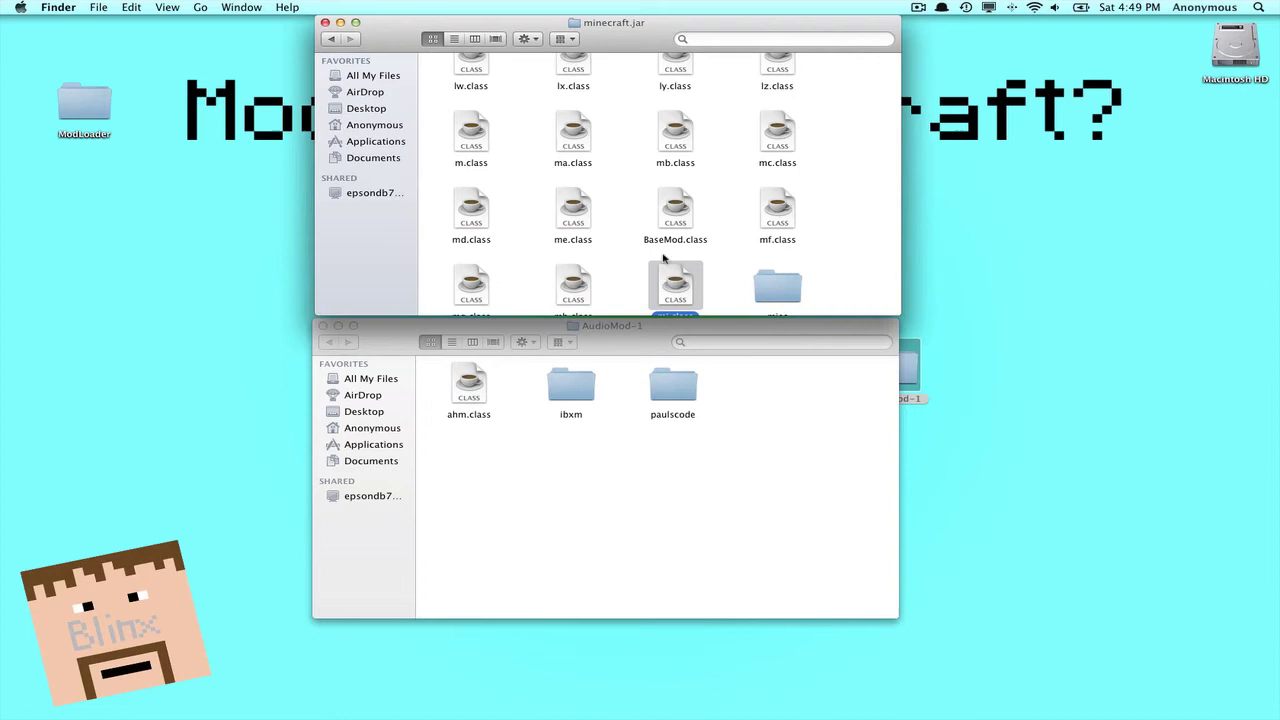
- Open paulscode > sound > codecs inside the minecraft.jar folder
scroll(662, 259, down, 1)
key(p)
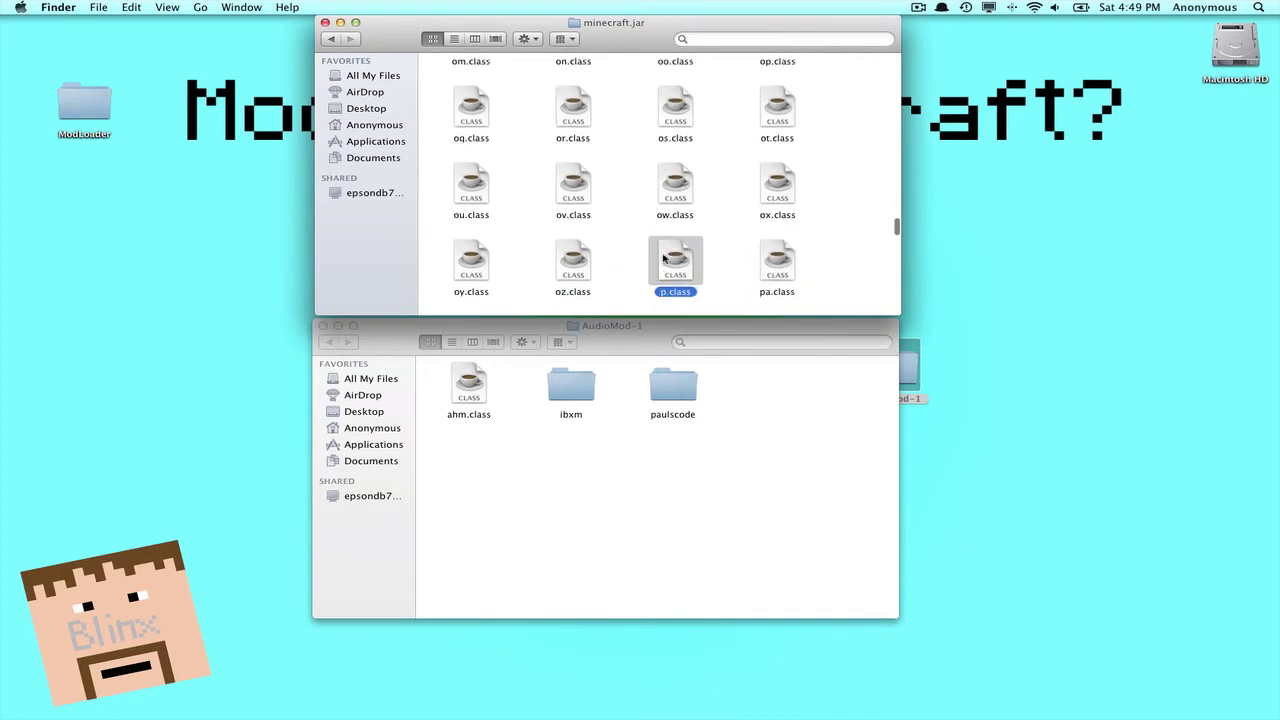
scroll(662, 259, down, 3)
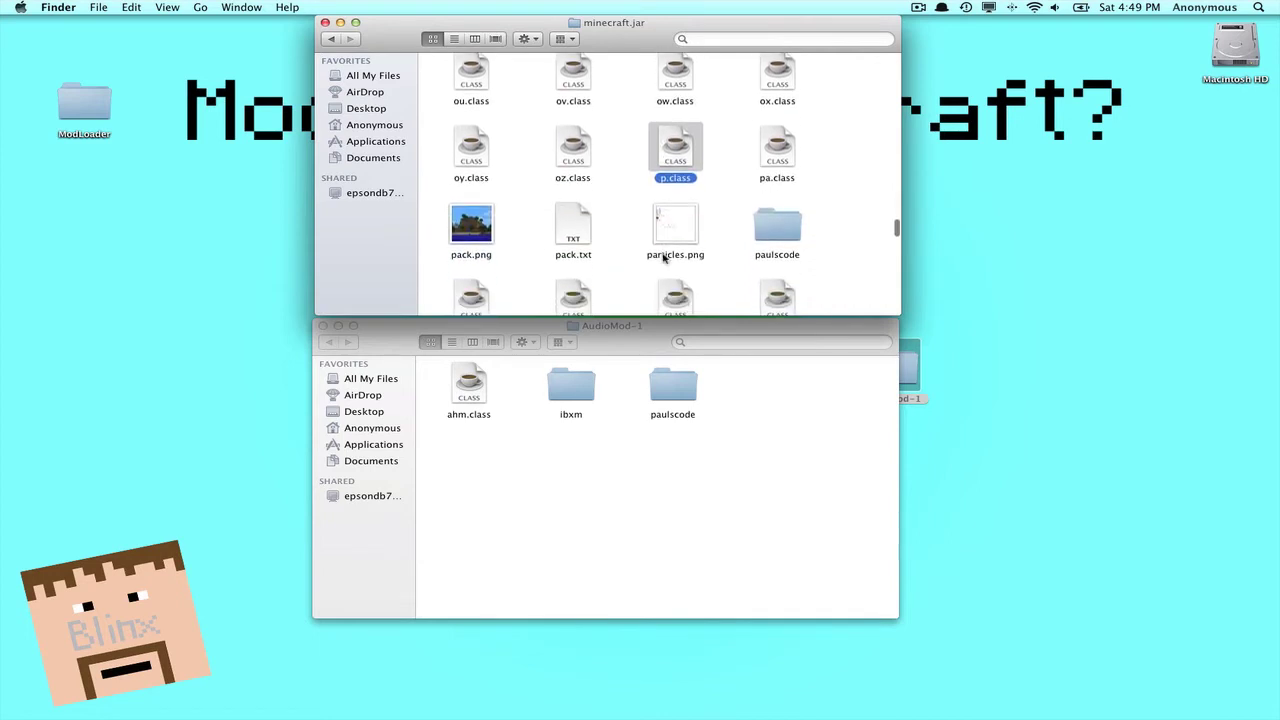
double_click(776, 220)
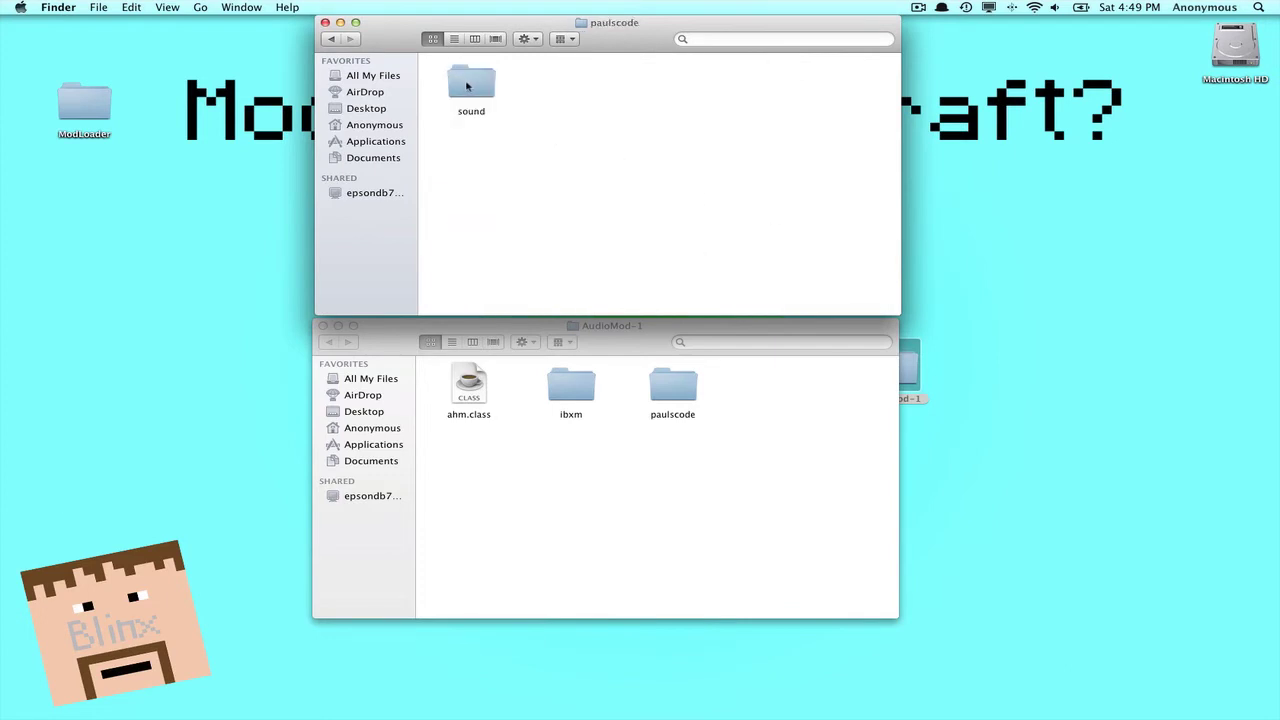
double_click(468, 86)
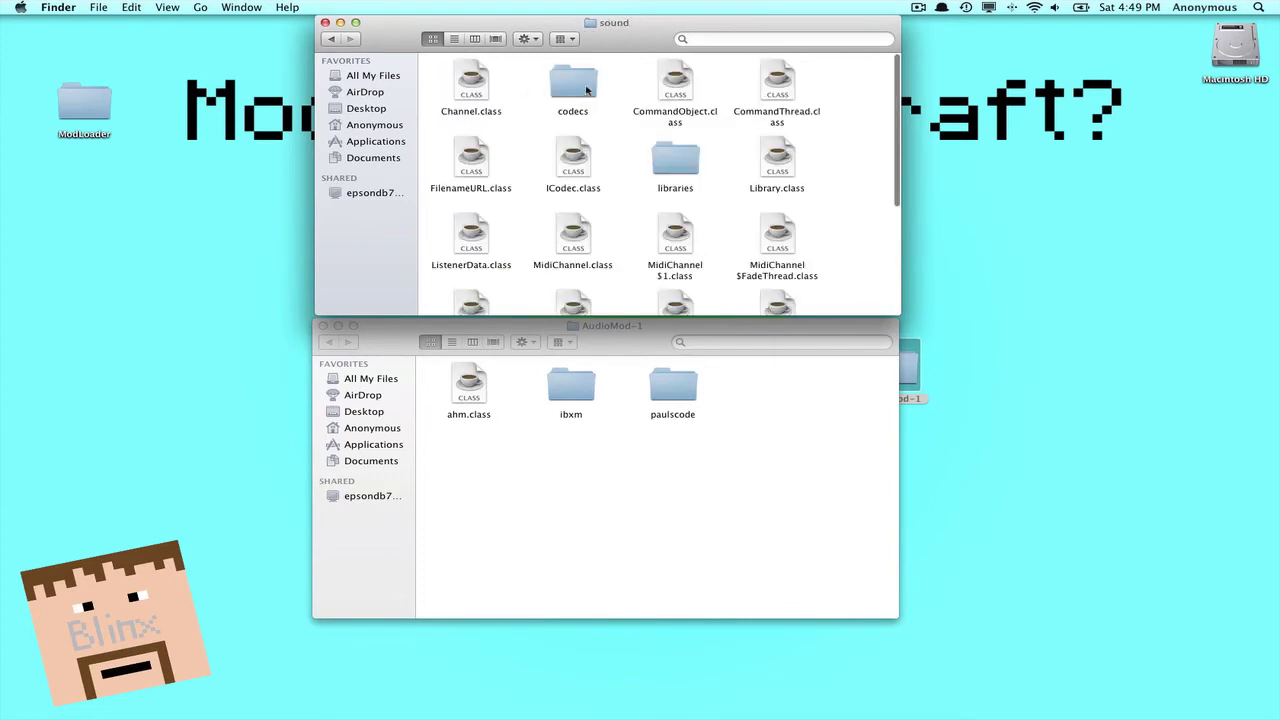
double_click(577, 84)
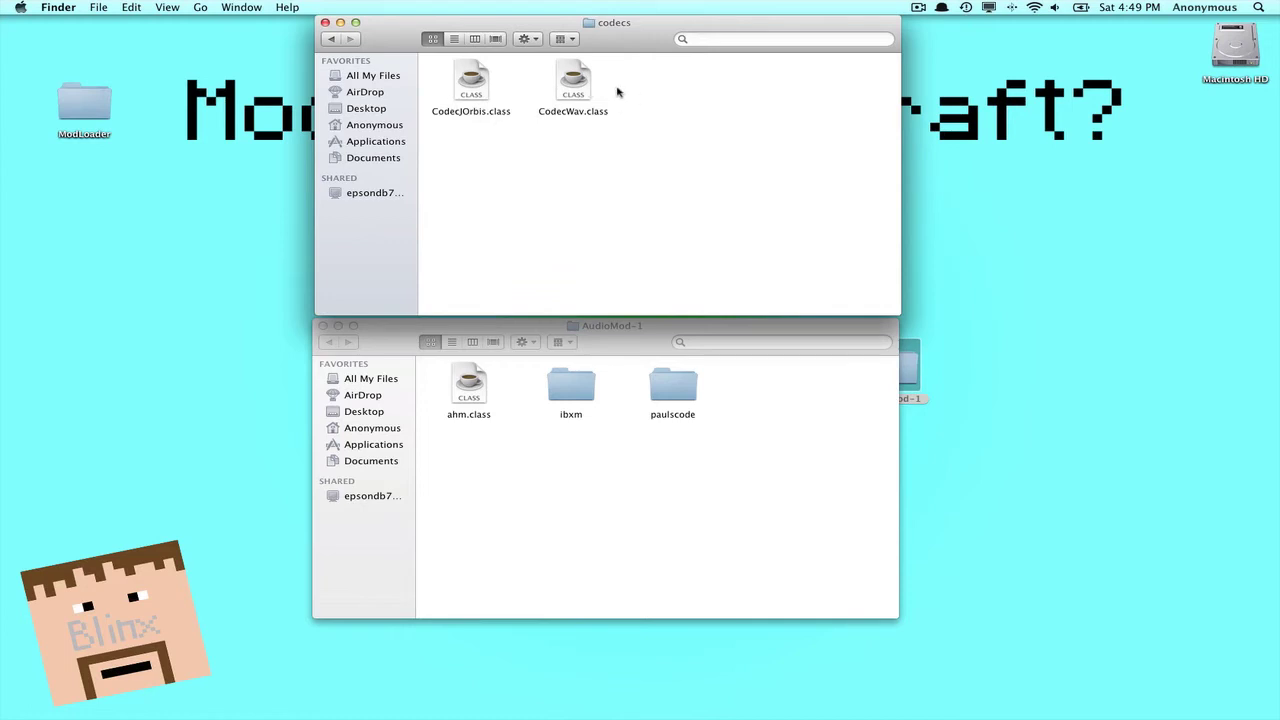
- Drag CodecIBXM.class from AudioMod-1's paulscode/sound/codecs folder into the game's codecs folder
click(665, 386)
double_click(666, 386)
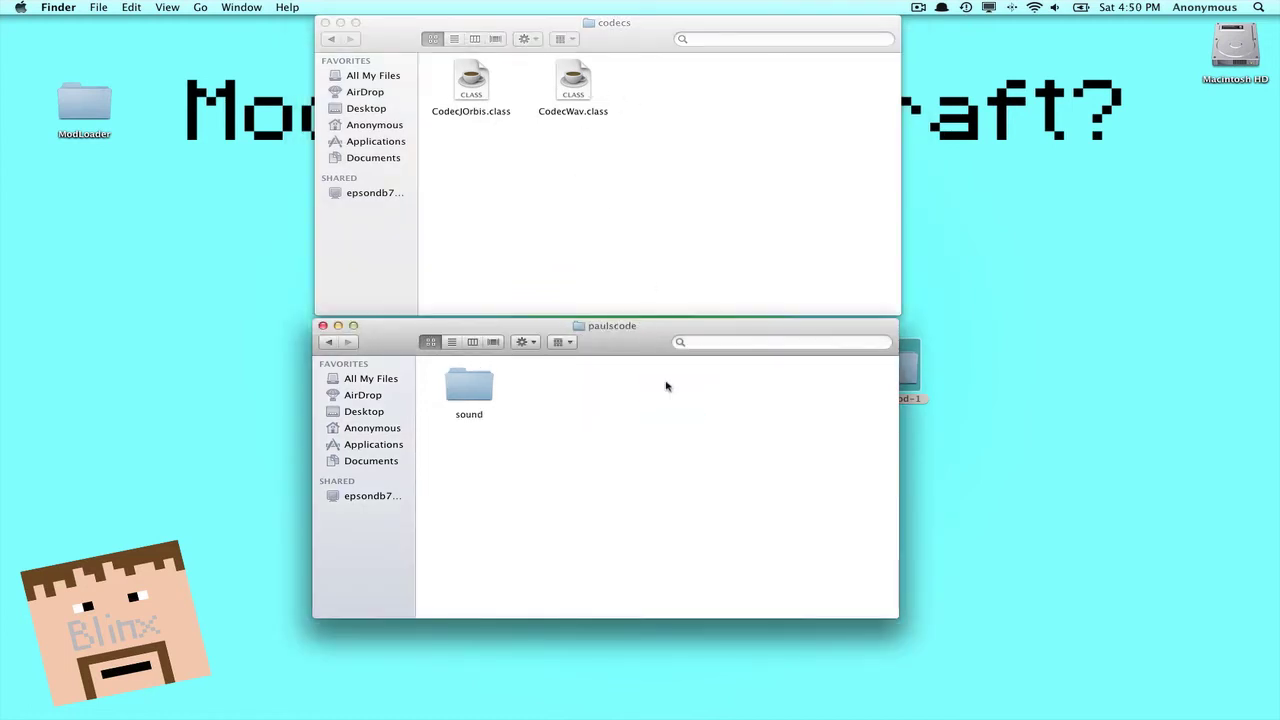
click(480, 397)
double_click(480, 397)
click(480, 397)
double_click(480, 397)
click(479, 398)
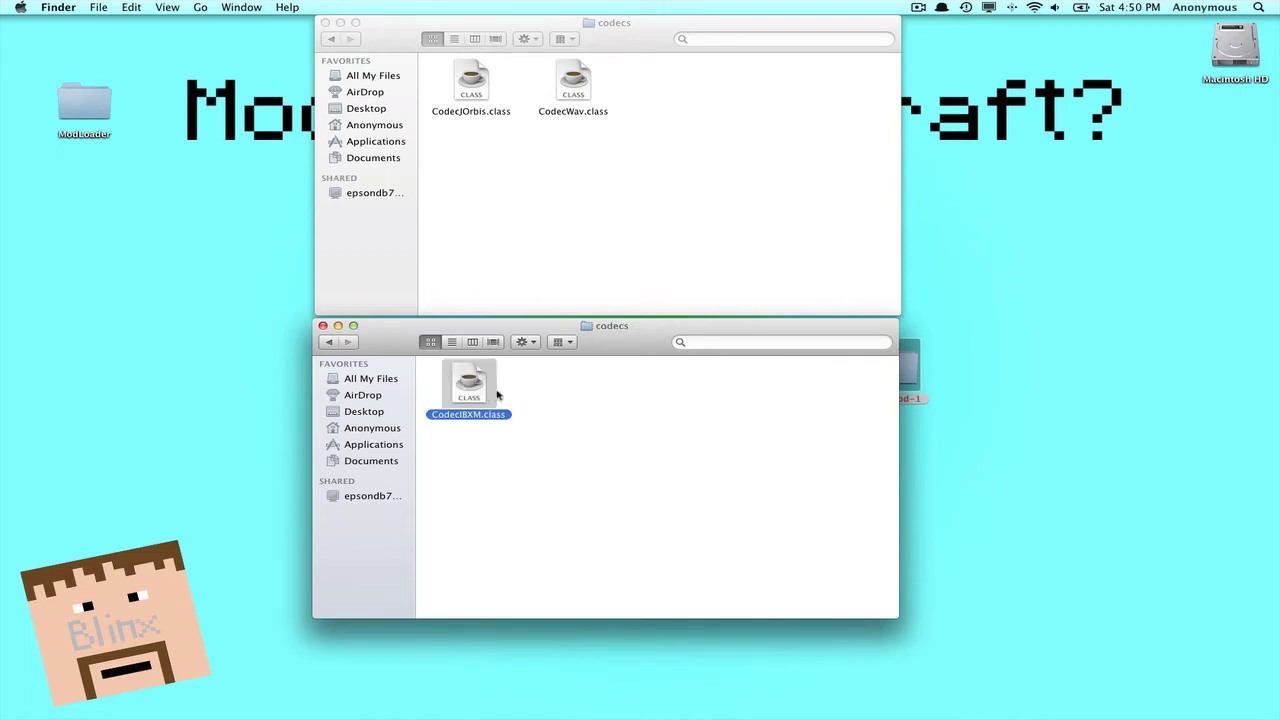
drag(502, 393, 566, 183)
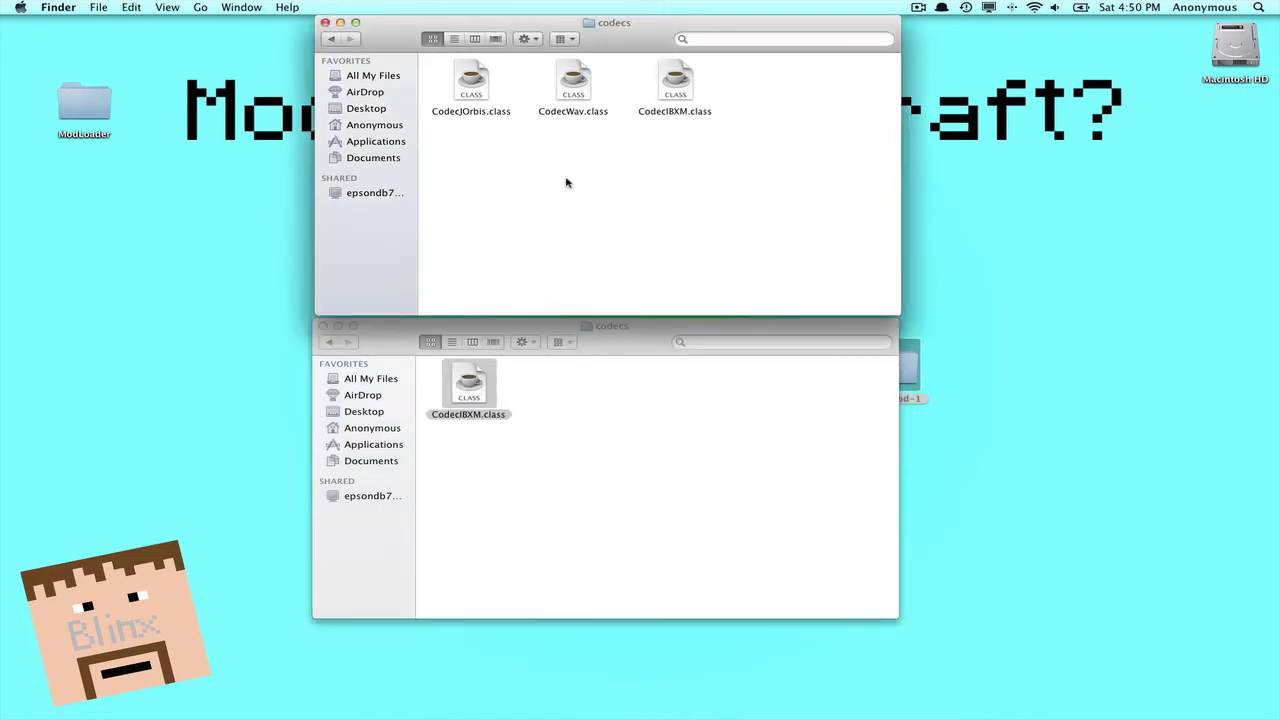
- Return AudioMod-1 to its top level, close it, and move the folder below ModLoader
click(516, 444)
click(528, 437)
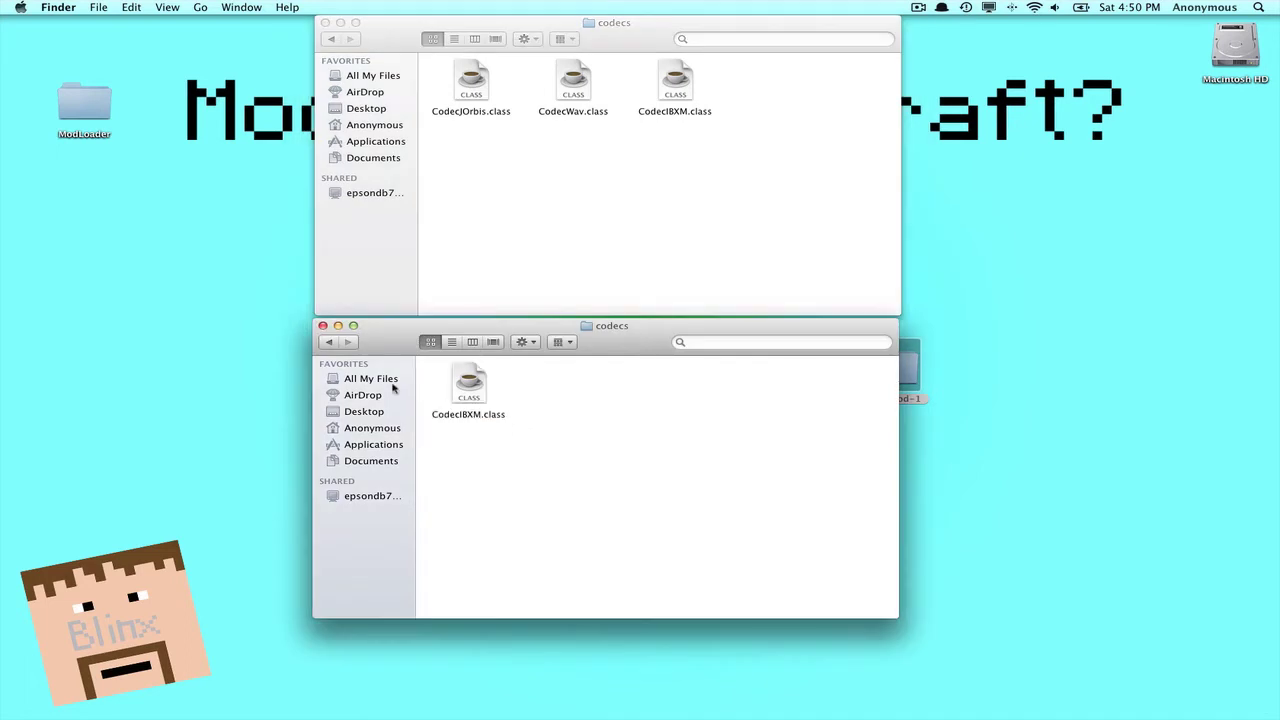
click(330, 342)
click(330, 342)
click(330, 342)
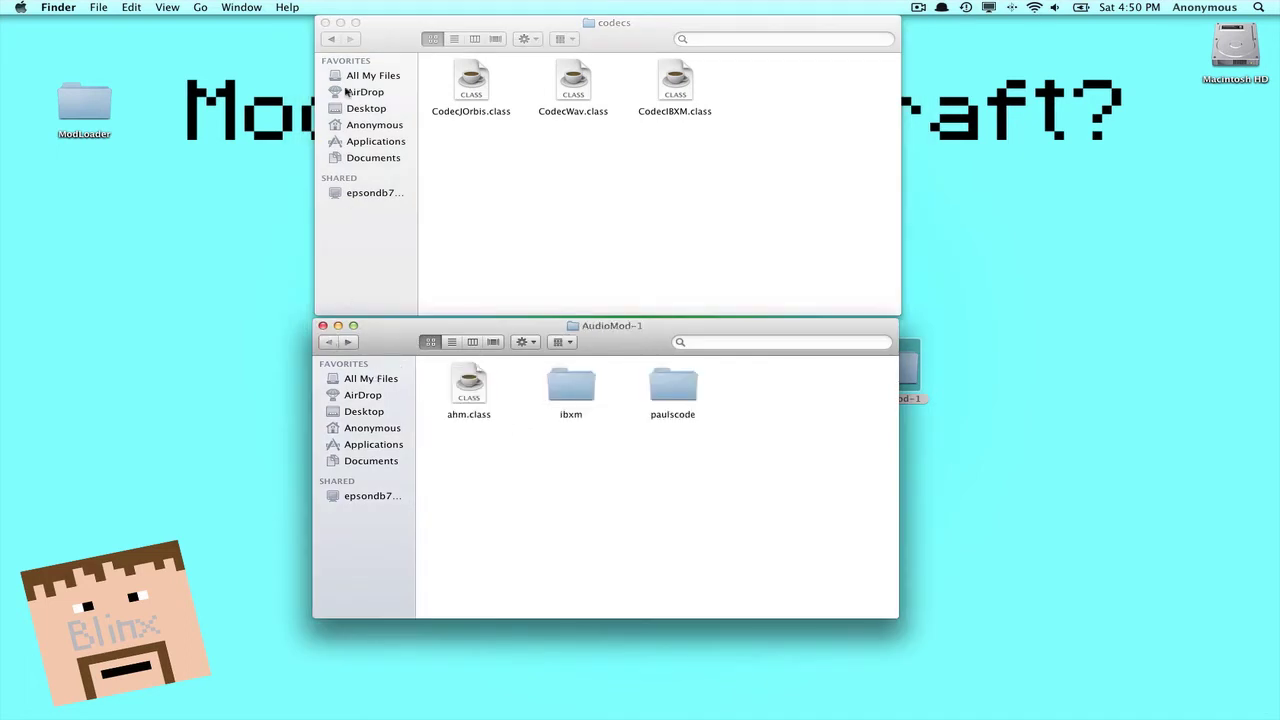
click(322, 326)
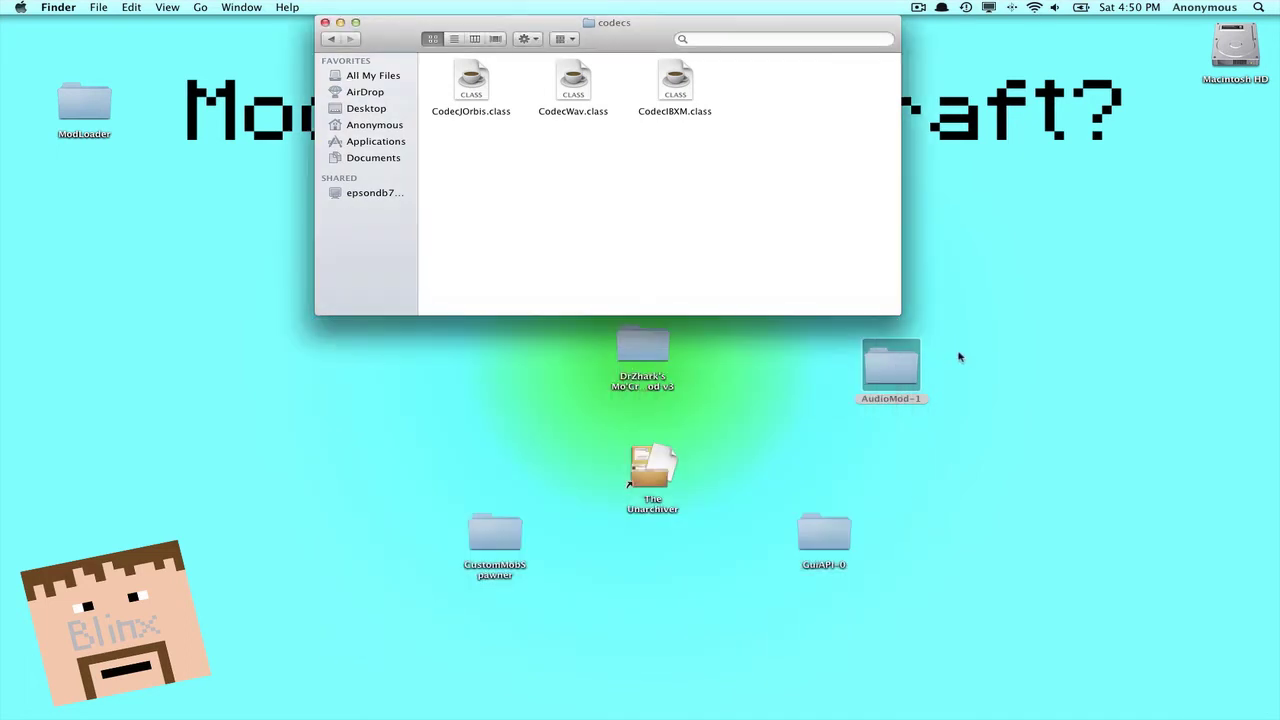
drag(905, 366, 71, 183)
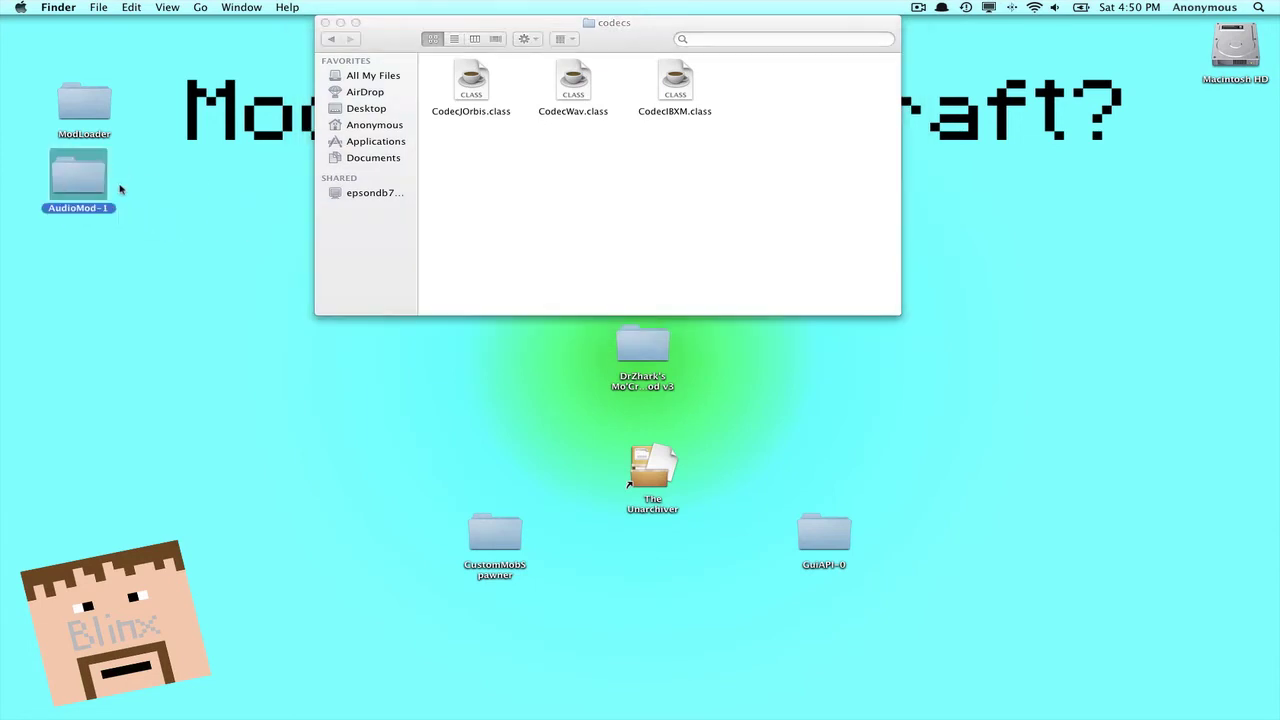
click(120, 189)
- Step the minecraft.jar window back from codecs to its top level
click(516, 217)
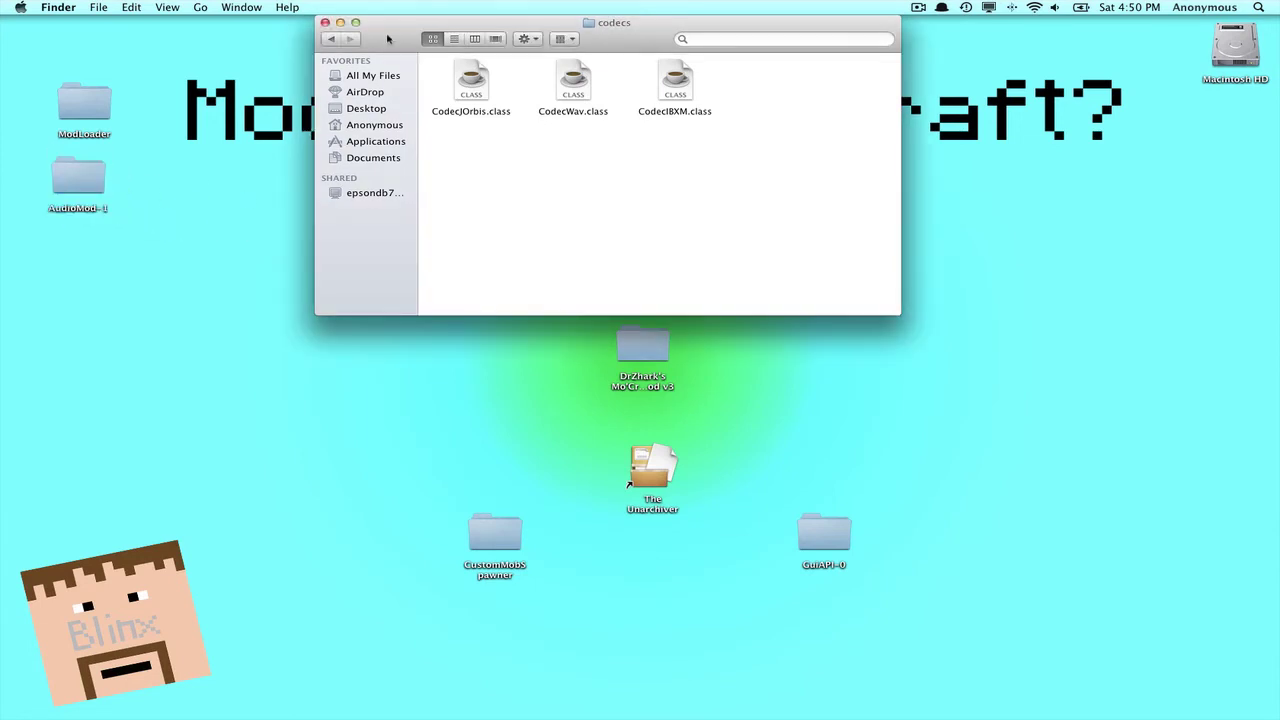
drag(388, 38, 377, 38)
click(323, 39)
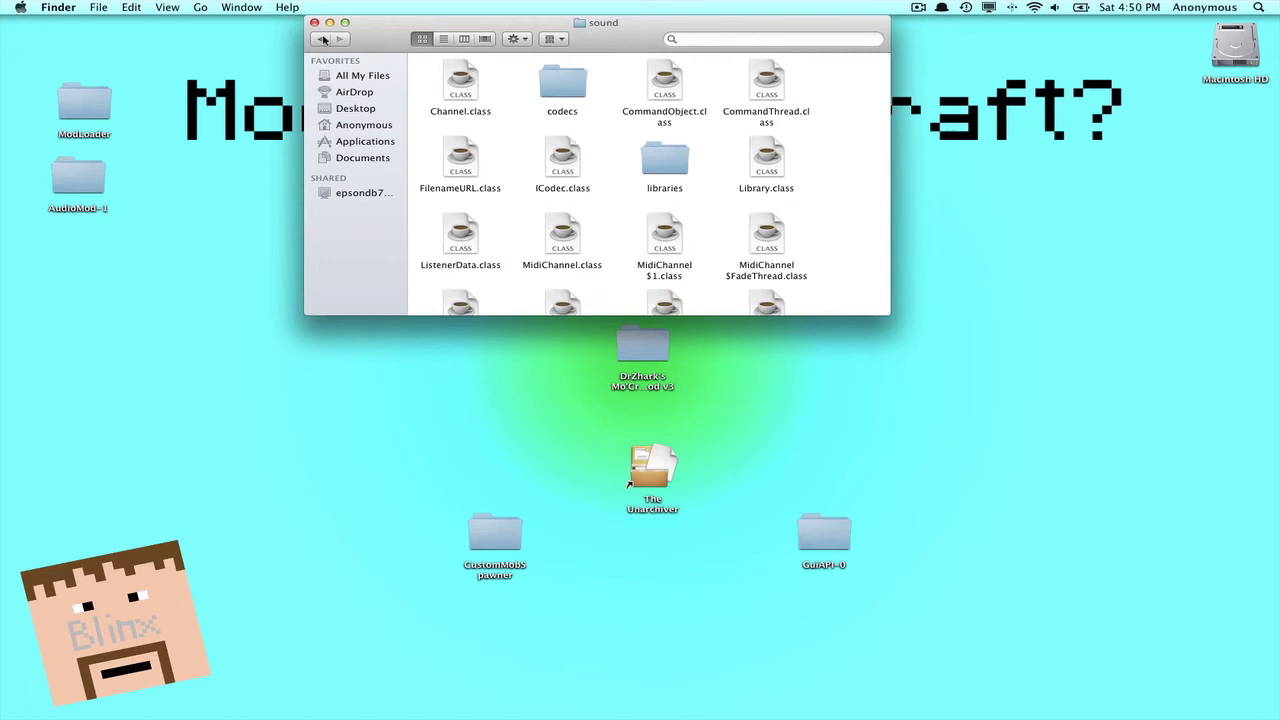
click(323, 39)
click(323, 39)
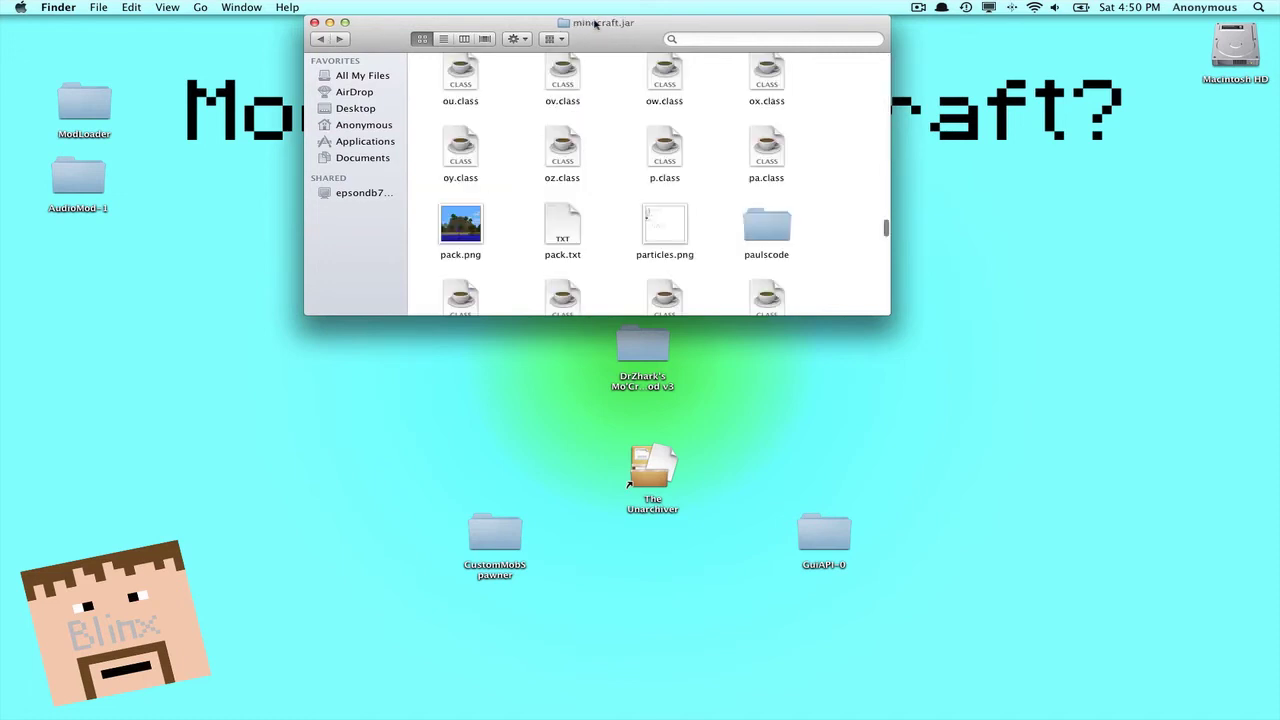
scroll(614, 160, up, 2)
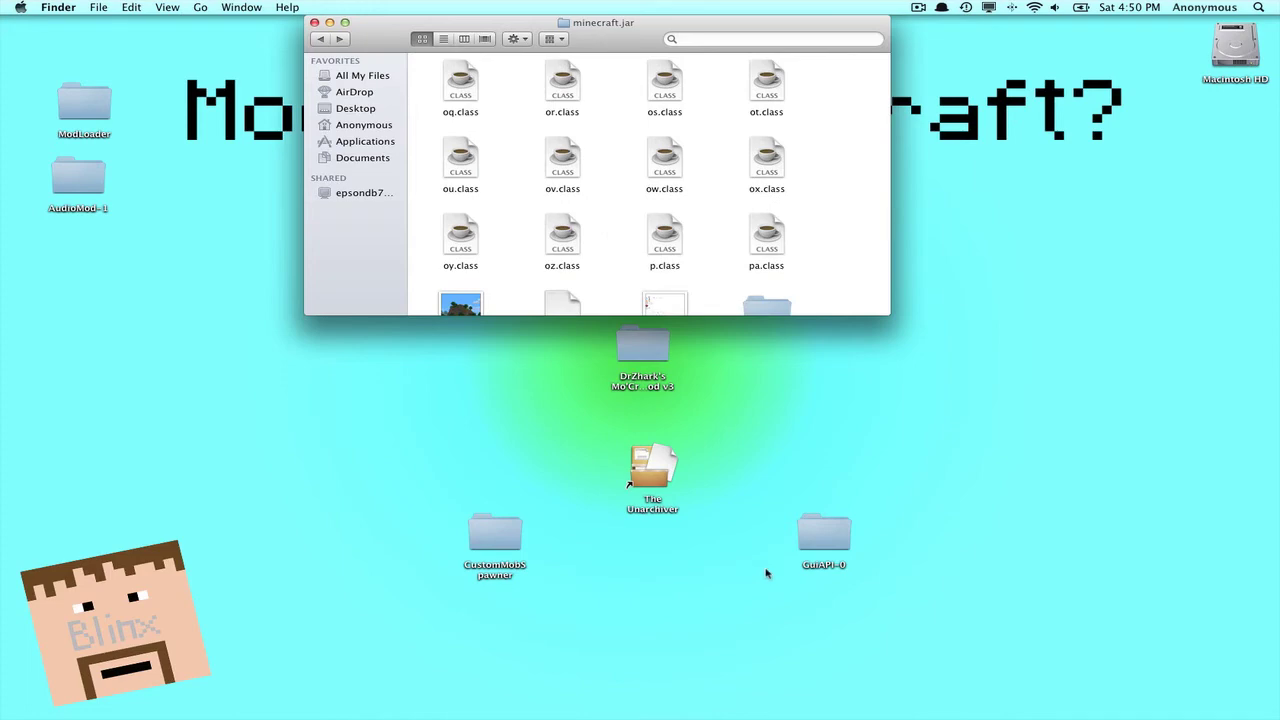
- Open GuiAPI-0 beneath minecraft.jar and select all of its contents
double_click(843, 541)
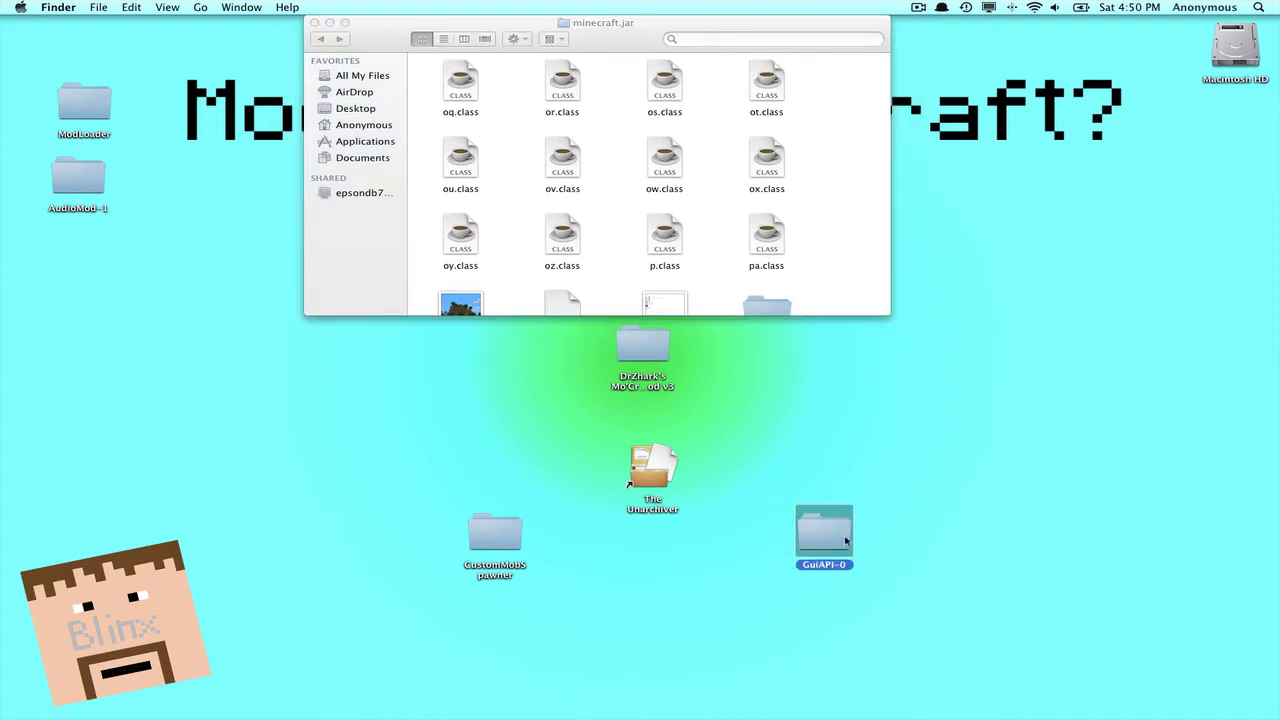
drag(644, 65, 462, 390)
scroll(551, 528, up, 10)
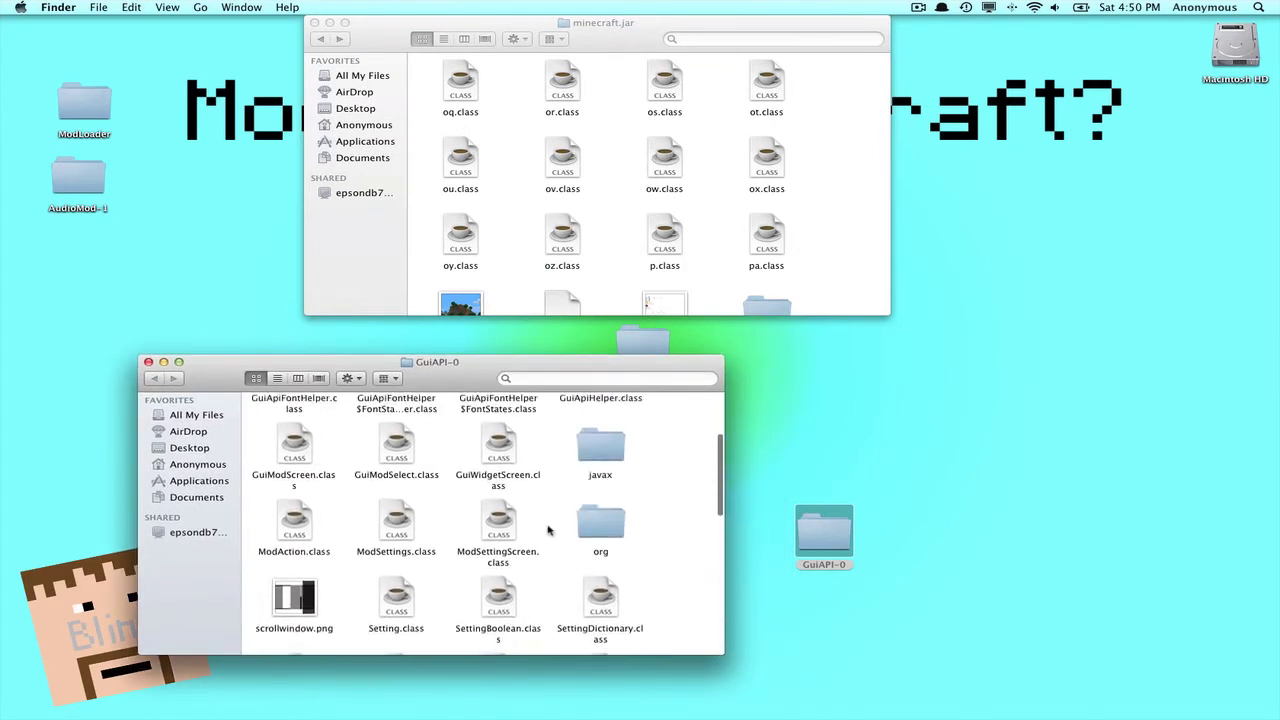
drag(485, 371, 645, 389)
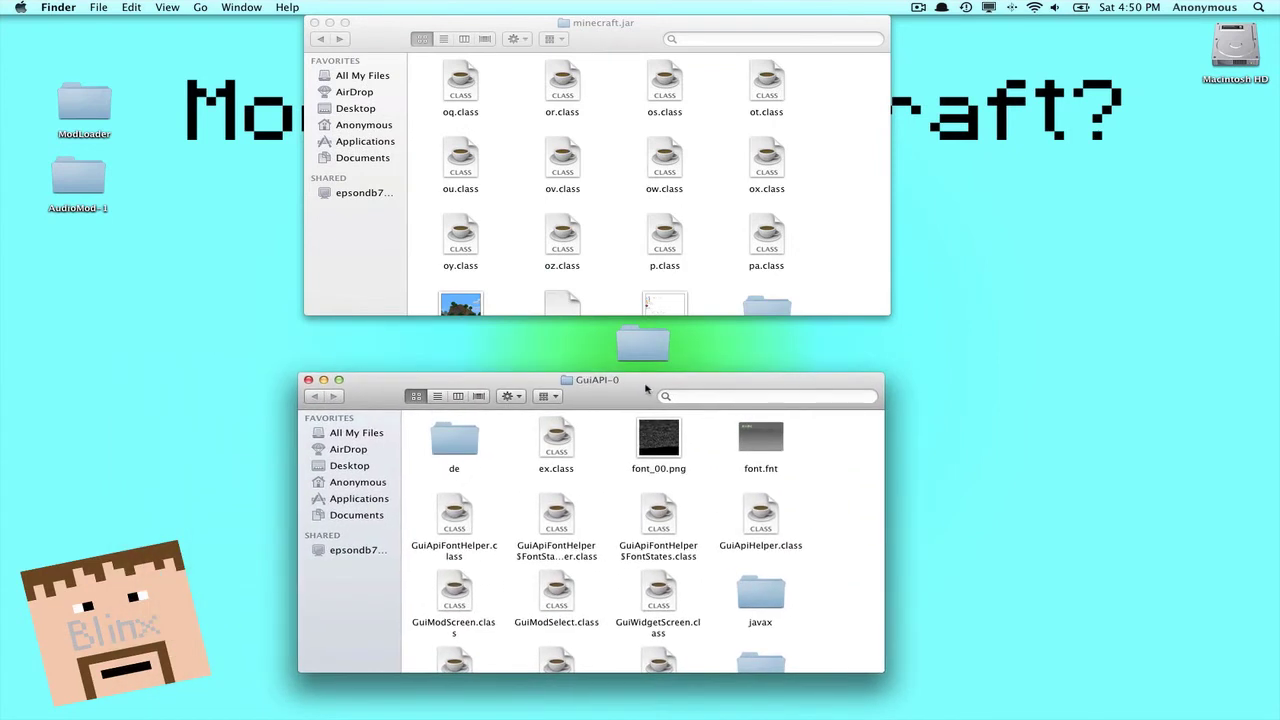
drag(428, 453, 798, 693)
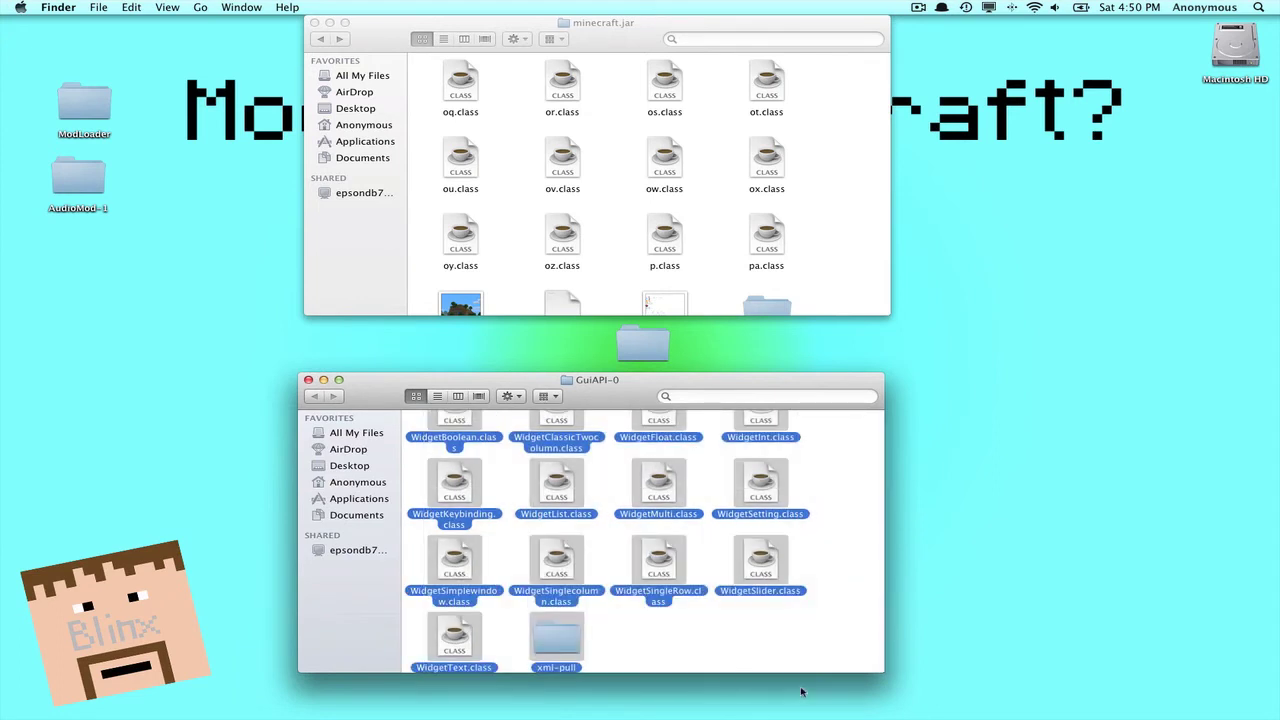
- Paste the GuiAPI-0 contents into minecraft.jar, replacing existing items, and close GuiAPI-0
click(509, 214)
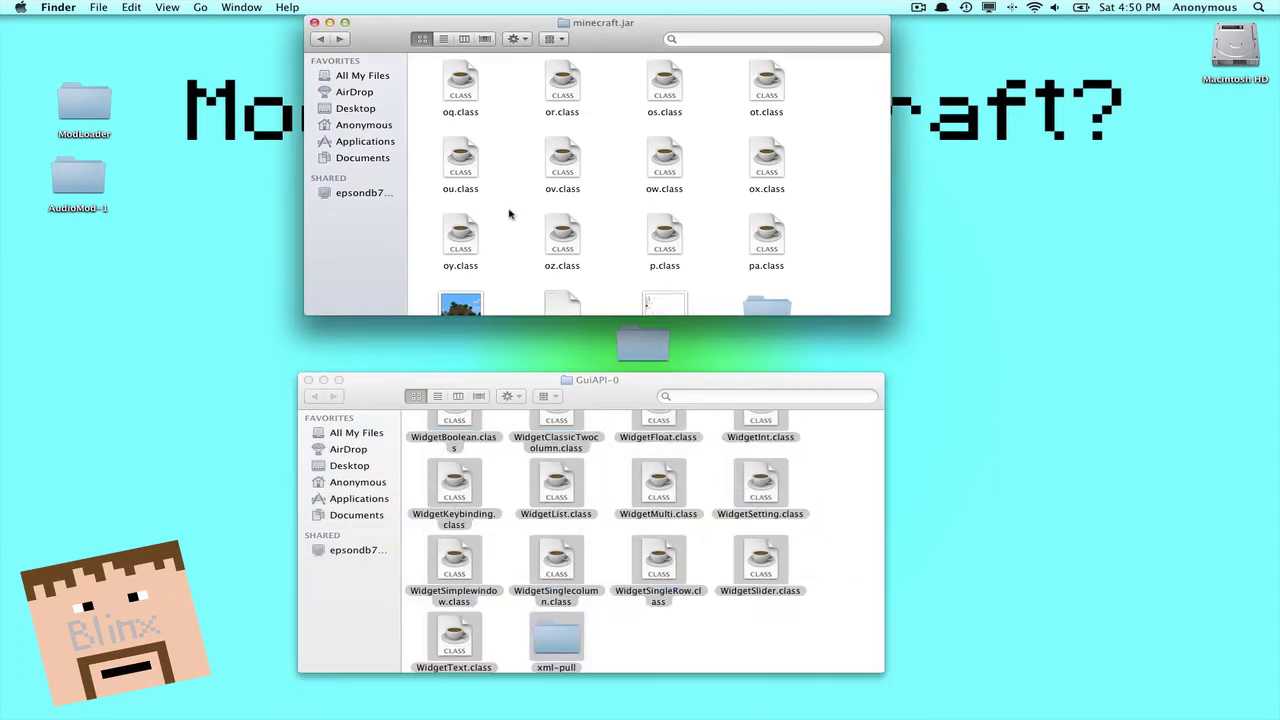
key(super+v)
click(630, 192)
click(308, 380)
click(824, 535)
- Move GuiAPI-0 below AudioMod-1, then copy CustomSpawner.class from CustomMobSpawner into minecraft.jar
drag(824, 530, 78, 256)
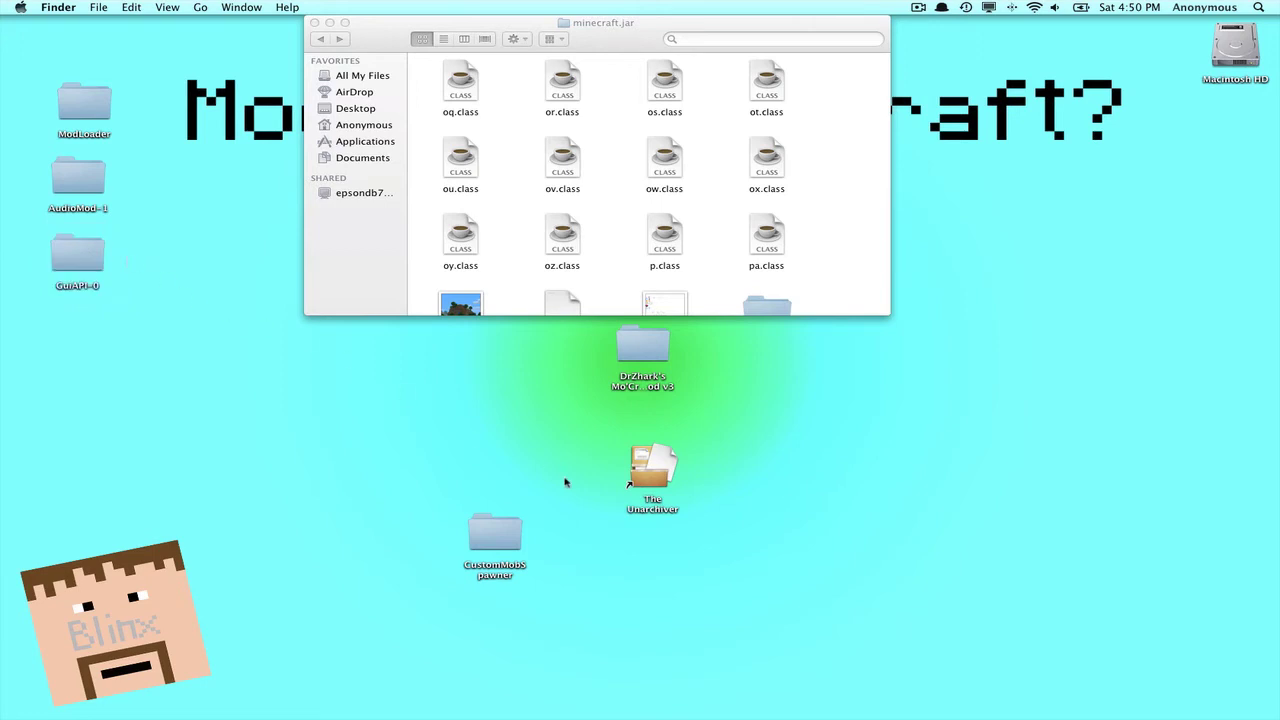
double_click(502, 540)
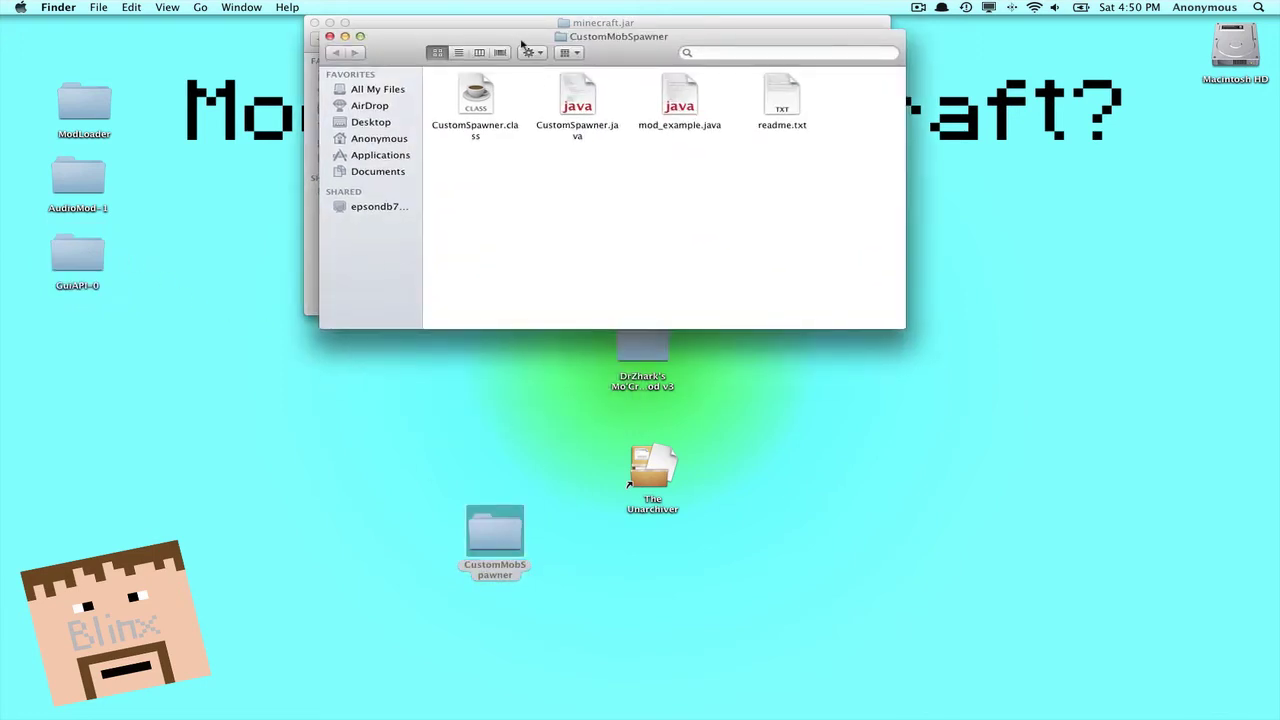
drag(521, 44, 532, 381)
click(484, 433)
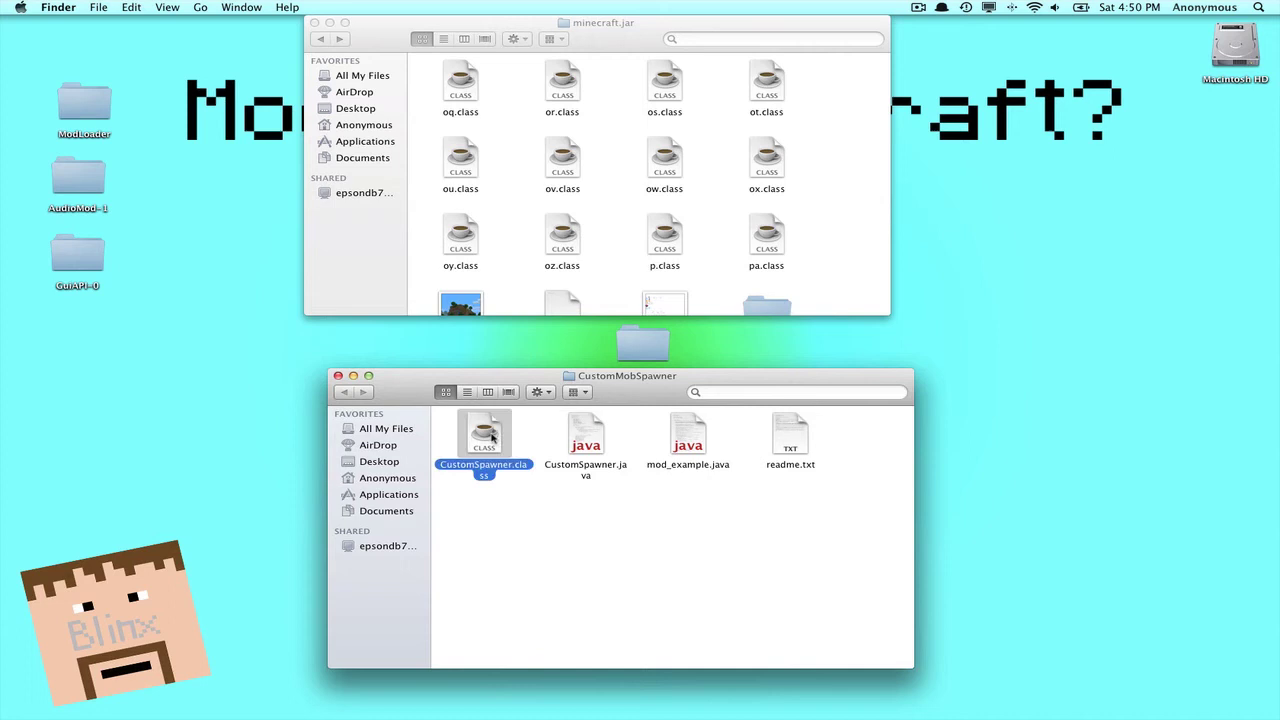
key(super+c)
click(519, 260)
key(super+v)
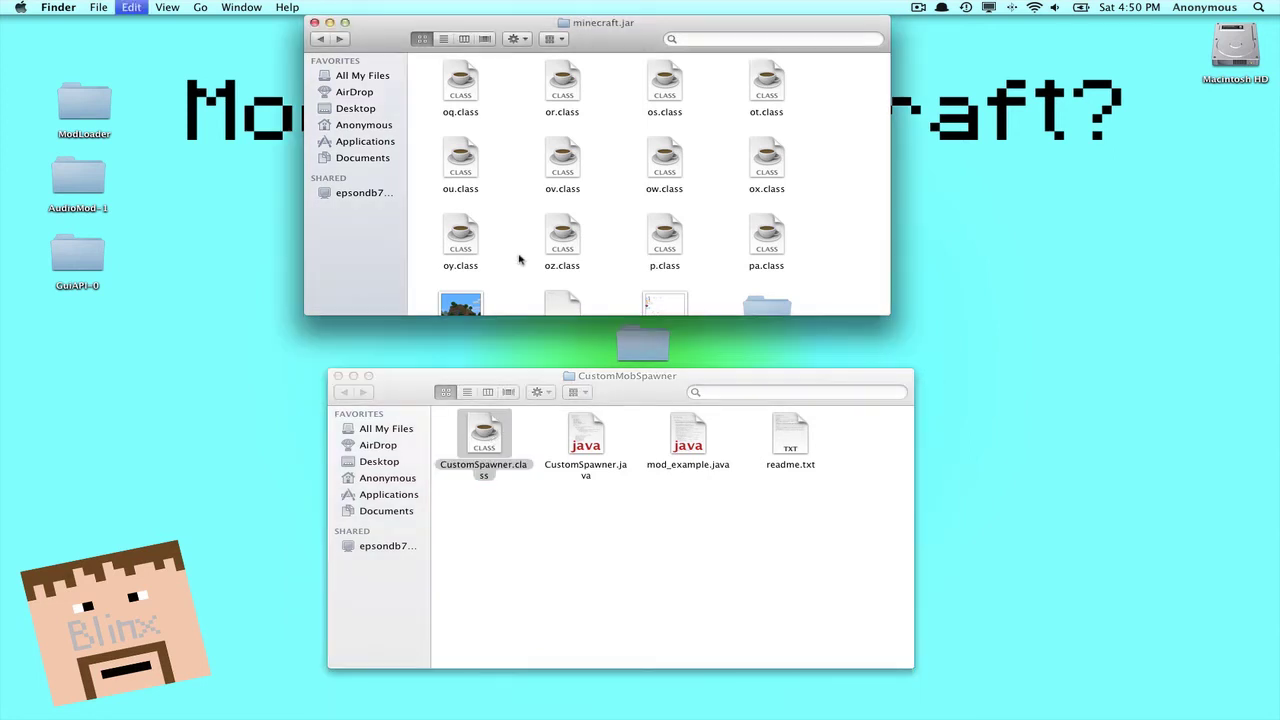
- Close CustomMobSpawner and move its folder below GuiAPI-0 on the desktop
click(337, 375)
drag(467, 520, 186, 340)
click(186, 338)
click(647, 350)
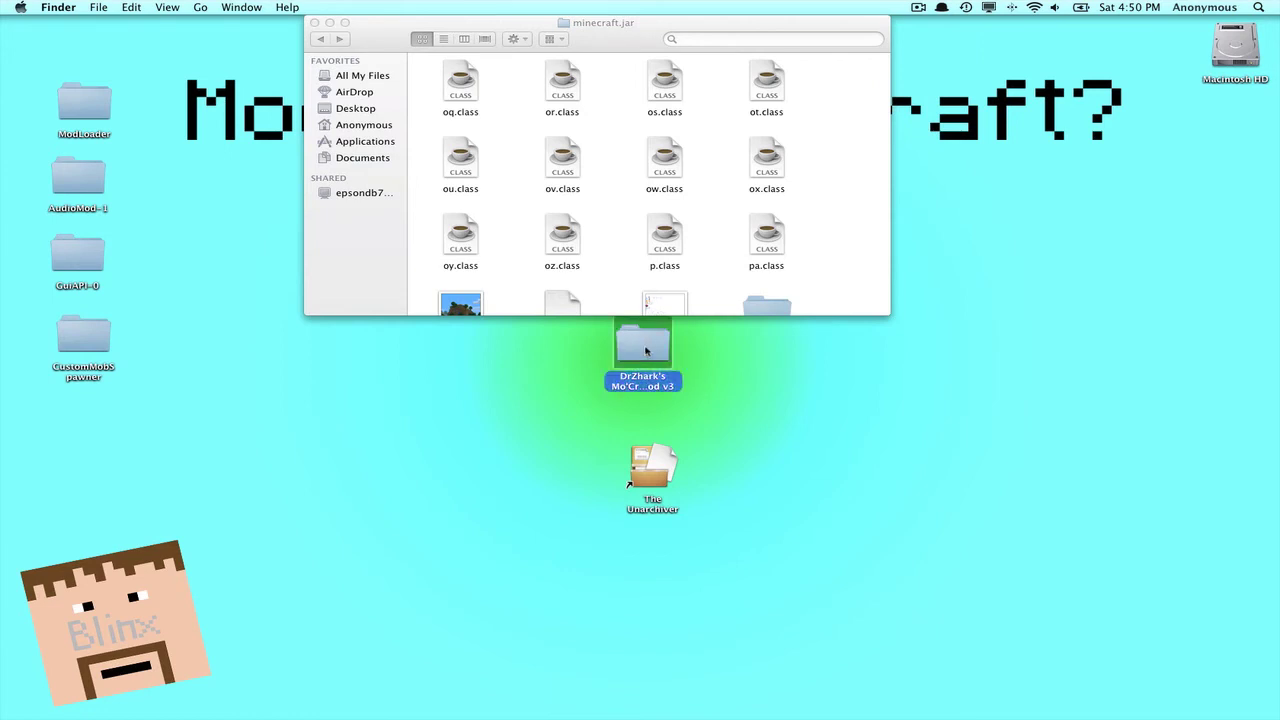
click(531, 145)
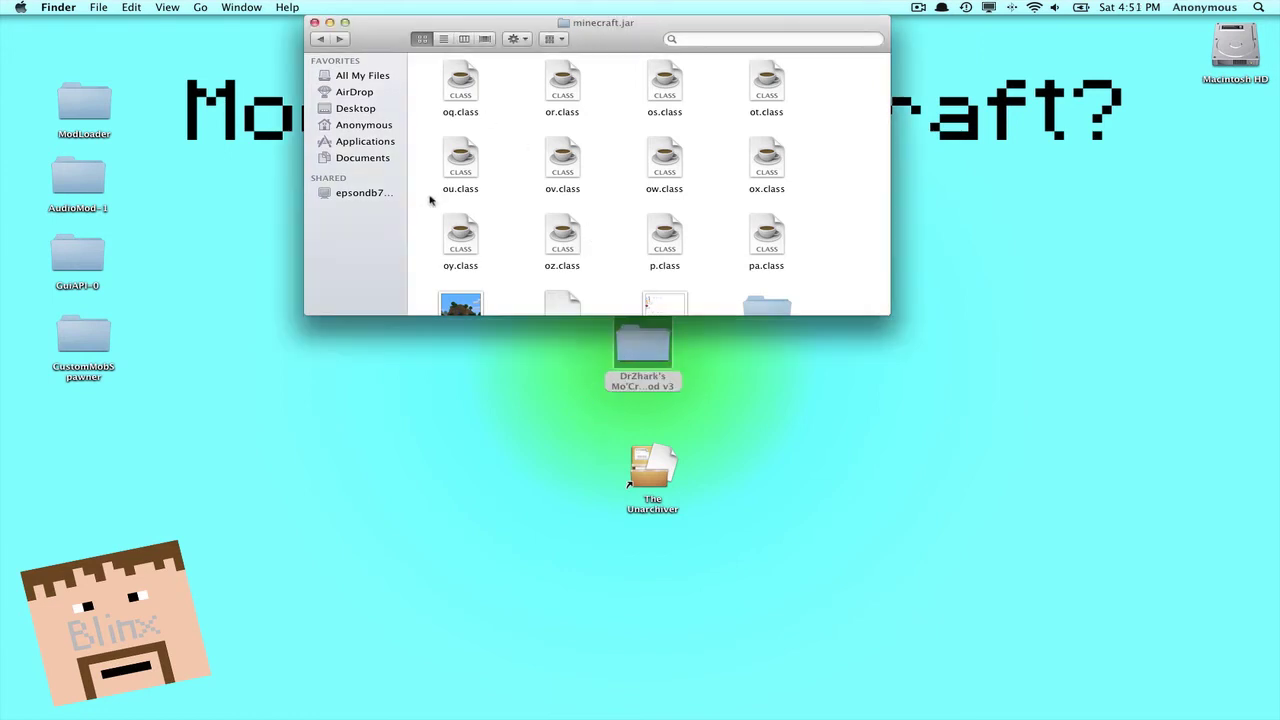
- Return to the minecraft folder, then open the Mo'Creatures mods folder and the game's empty mods folder
click(322, 40)
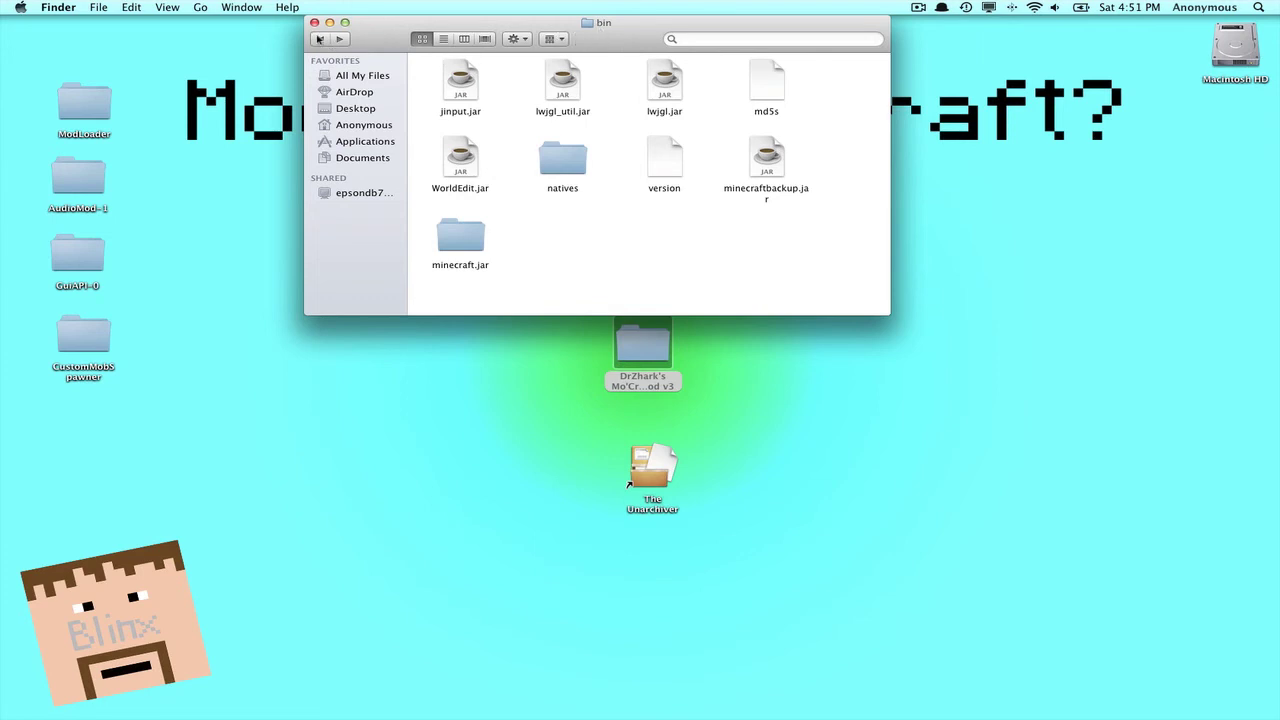
click(320, 39)
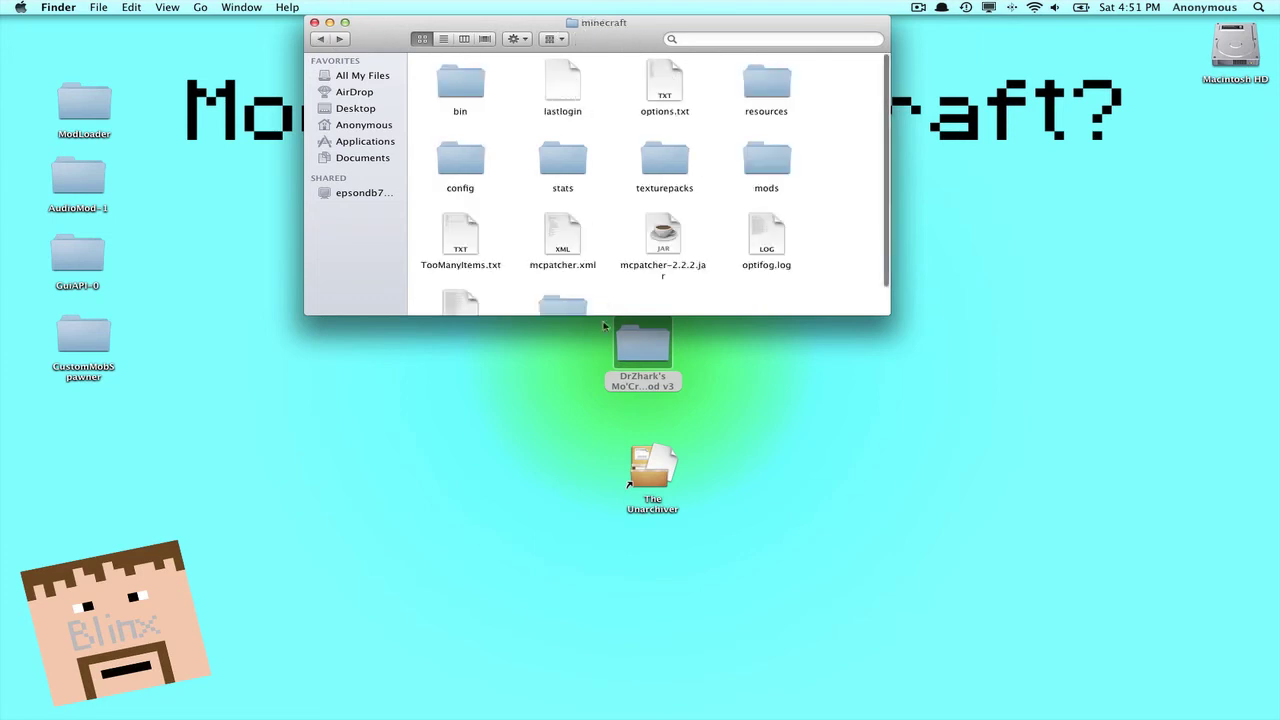
double_click(637, 350)
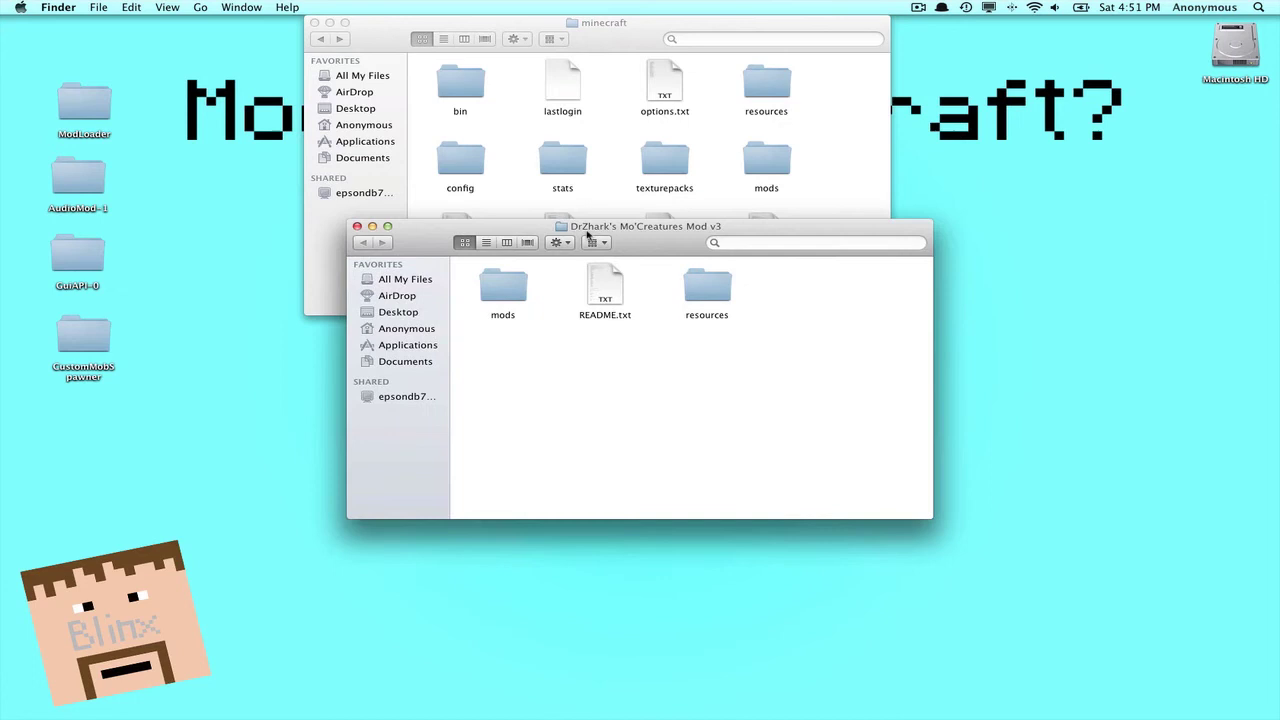
drag(613, 316, 587, 343)
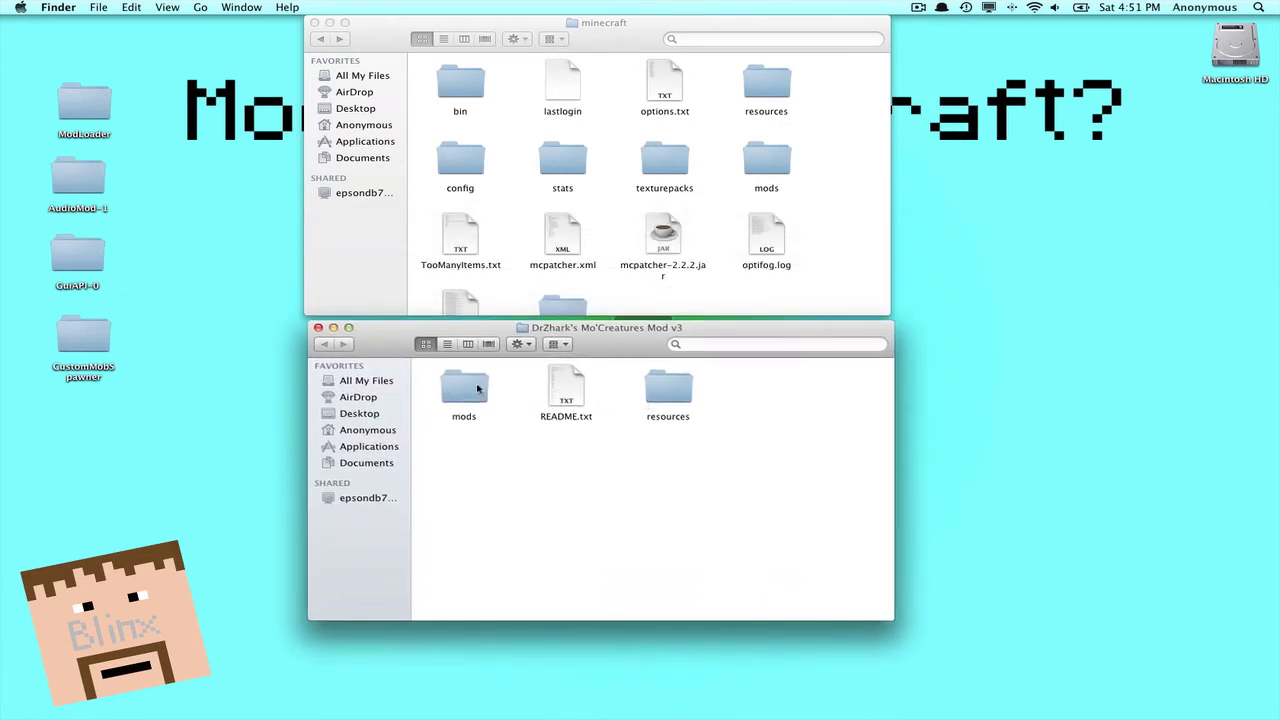
double_click(477, 389)
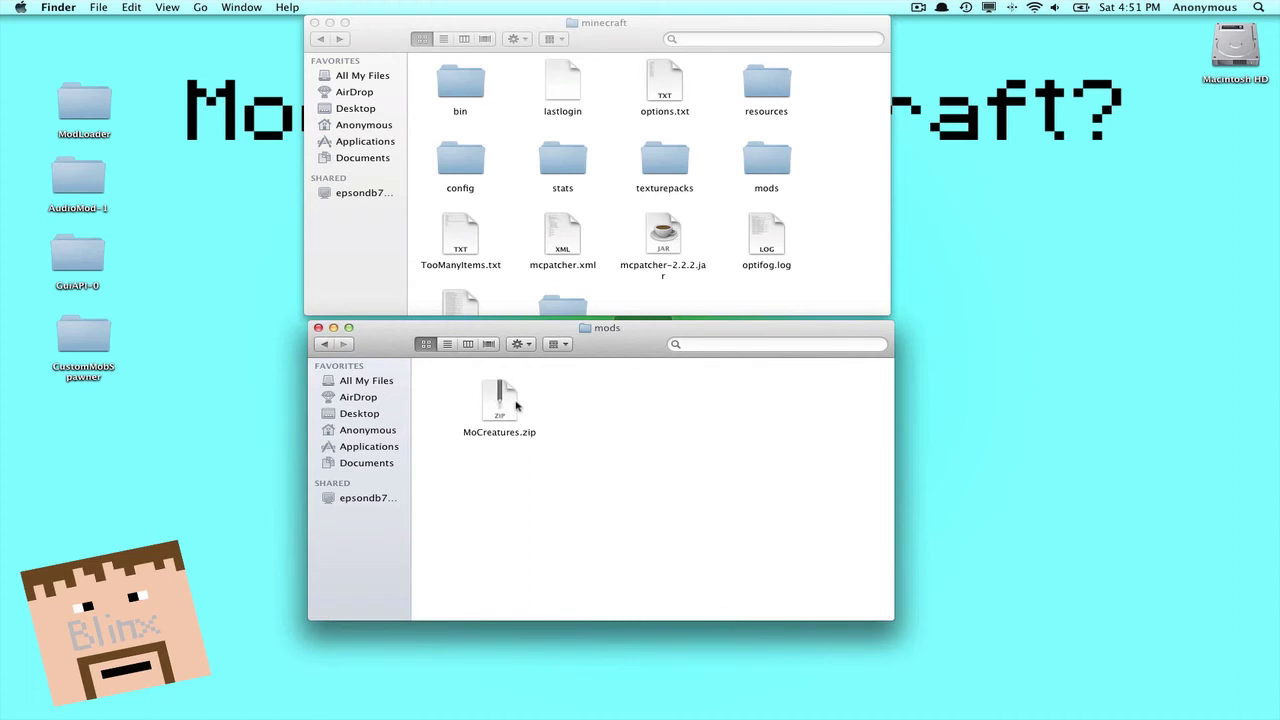
drag(516, 403, 490, 393)
click(549, 397)
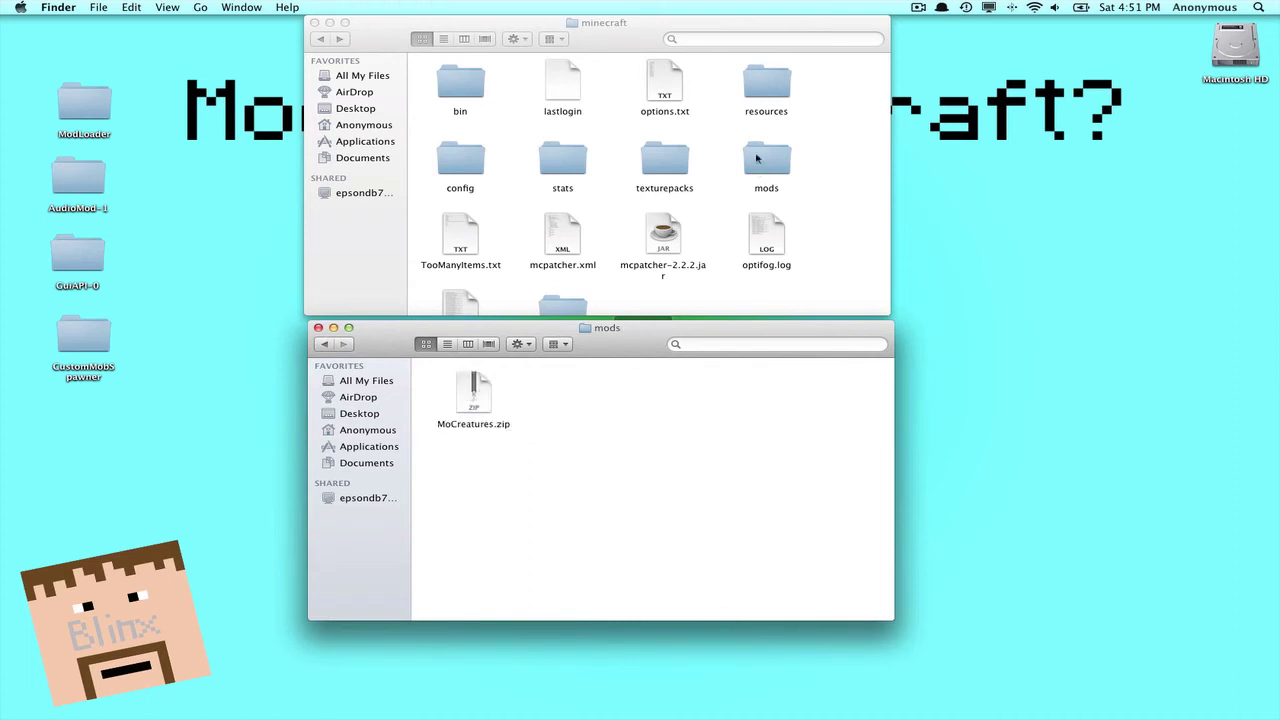
click(726, 141)
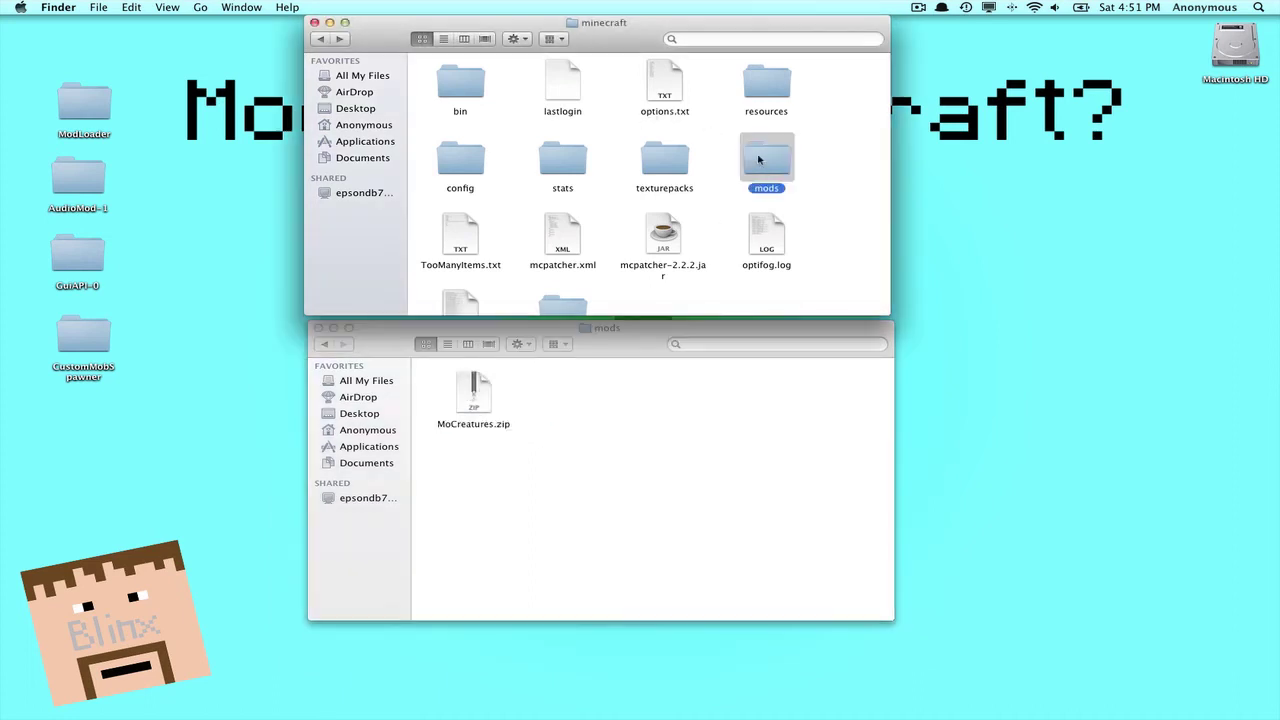
double_click(760, 160)
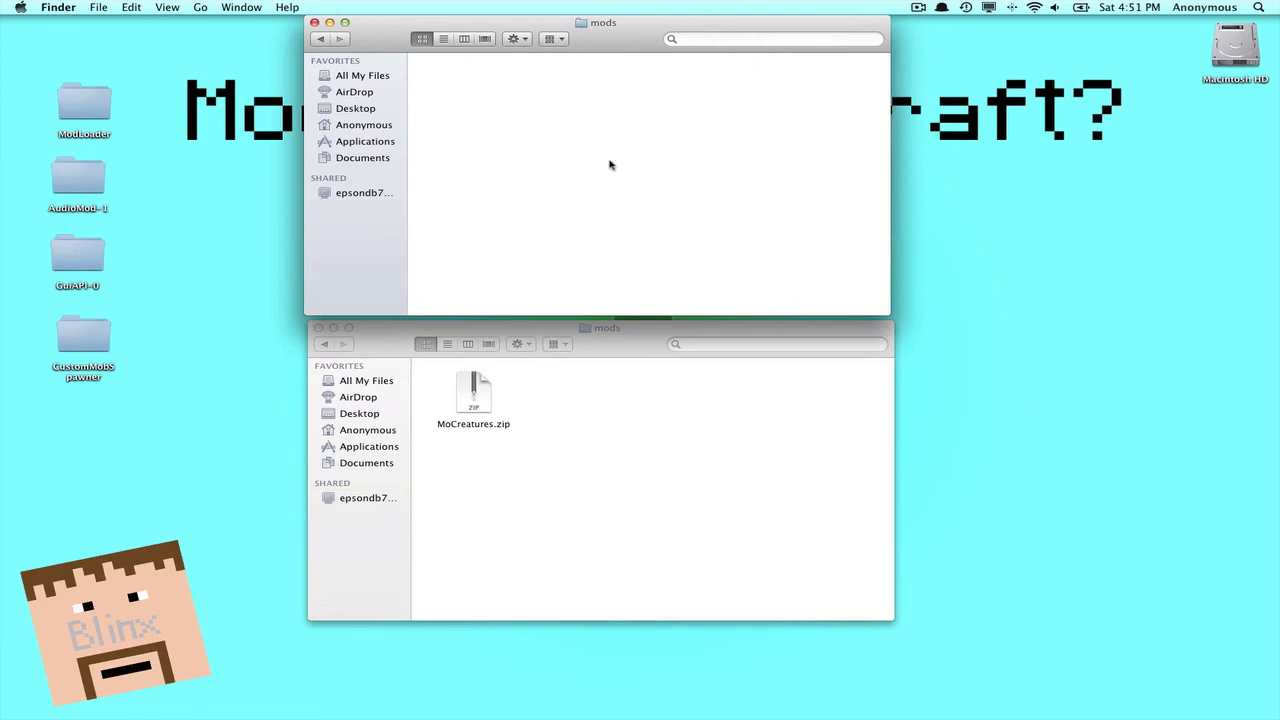
click(510, 403)
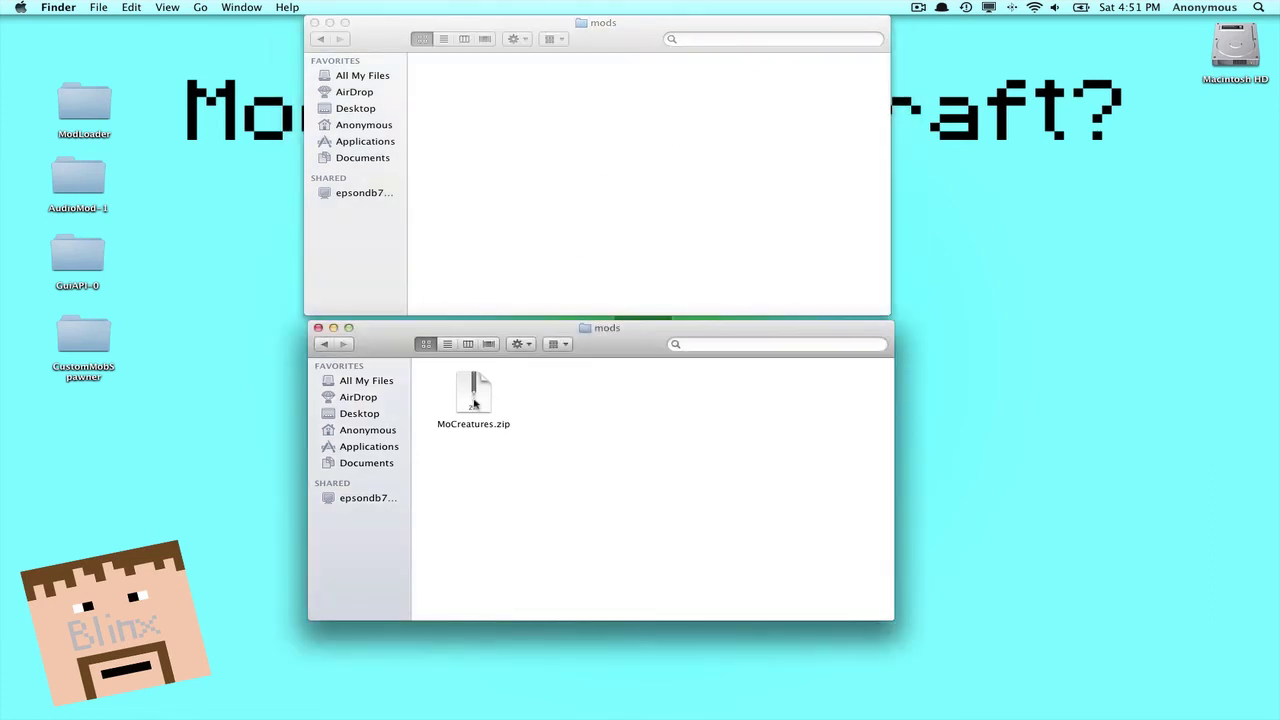
- Extract MoCreatures.zip, move the MoCreatures folder into Minecraft's mods folder, and check it there
double_click(475, 400)
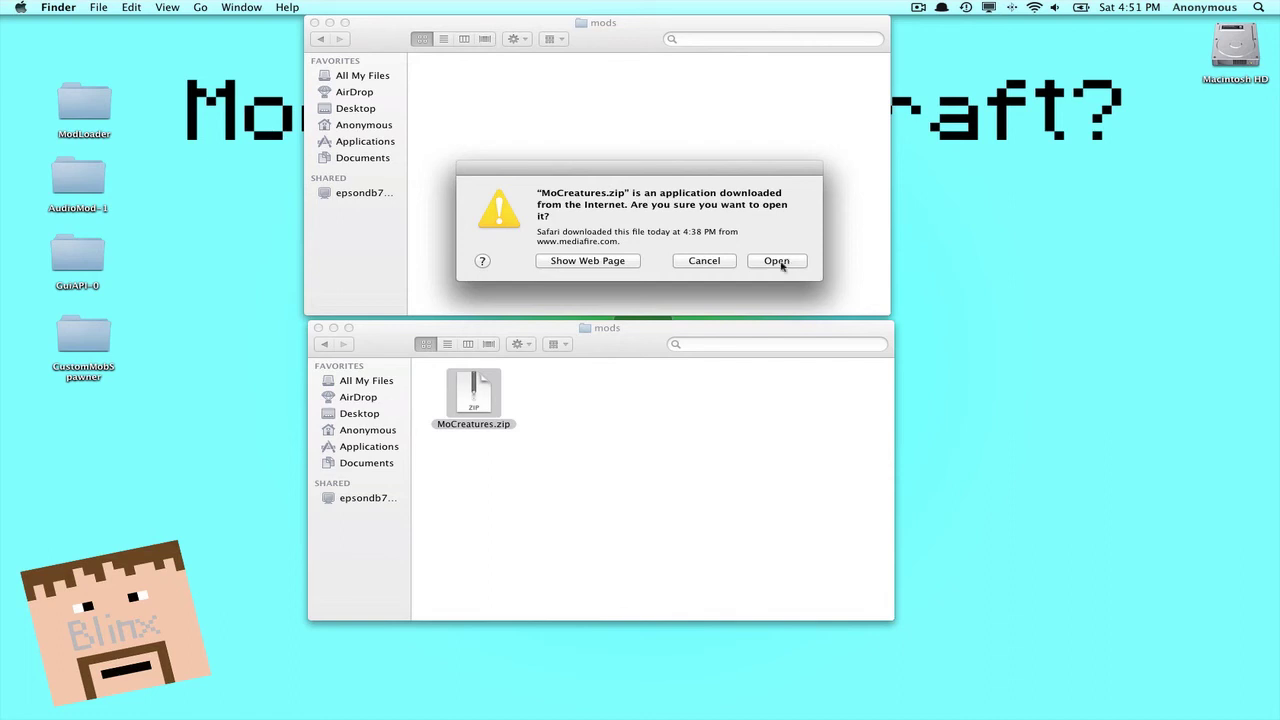
click(777, 261)
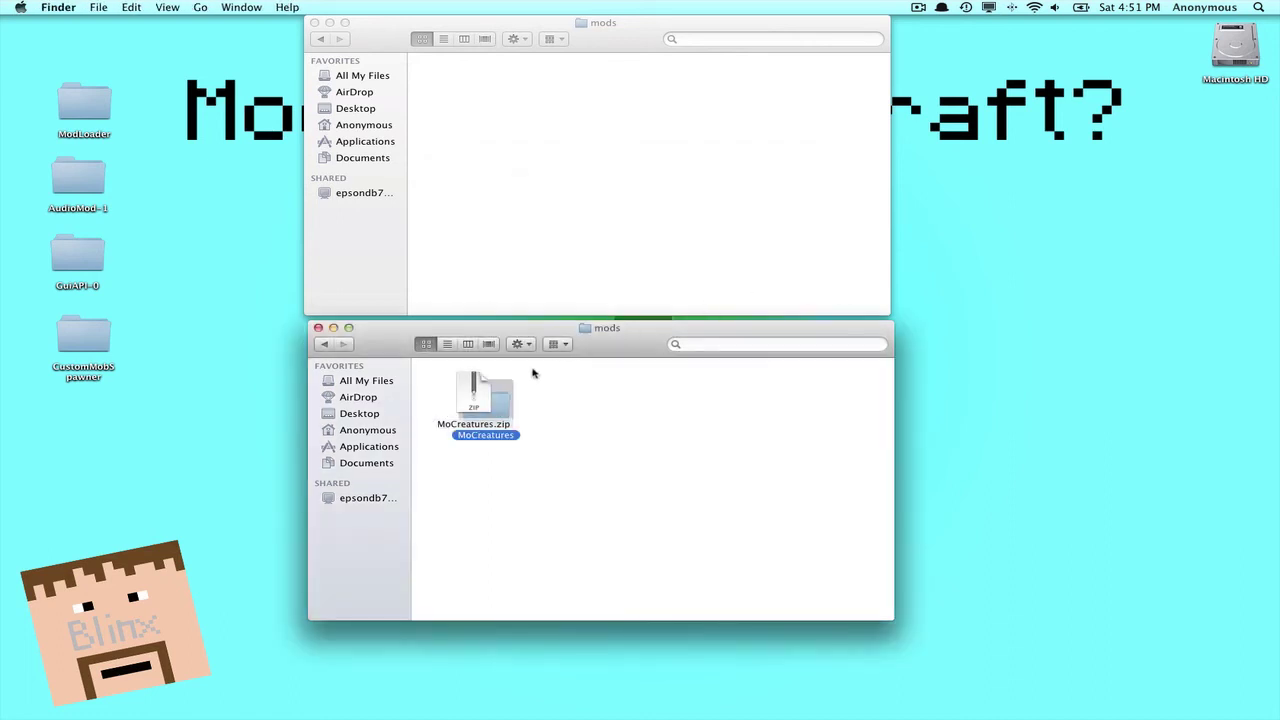
click(650, 398)
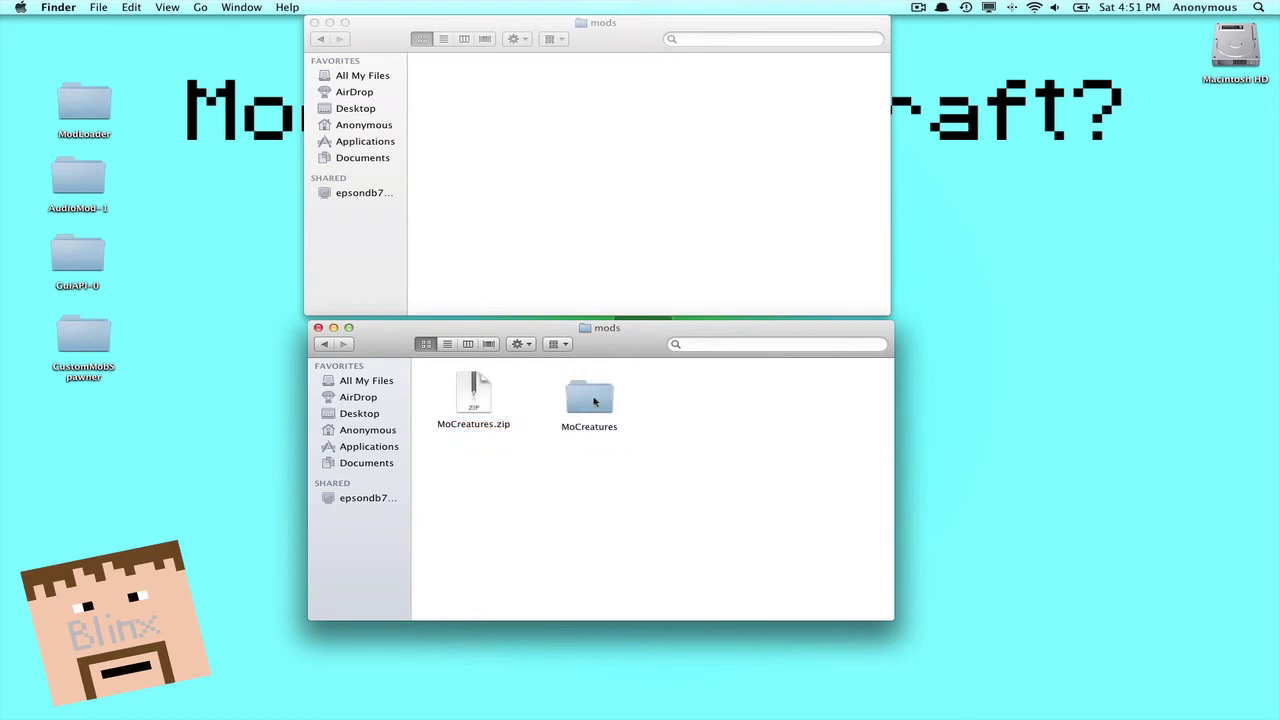
drag(593, 401, 507, 86)
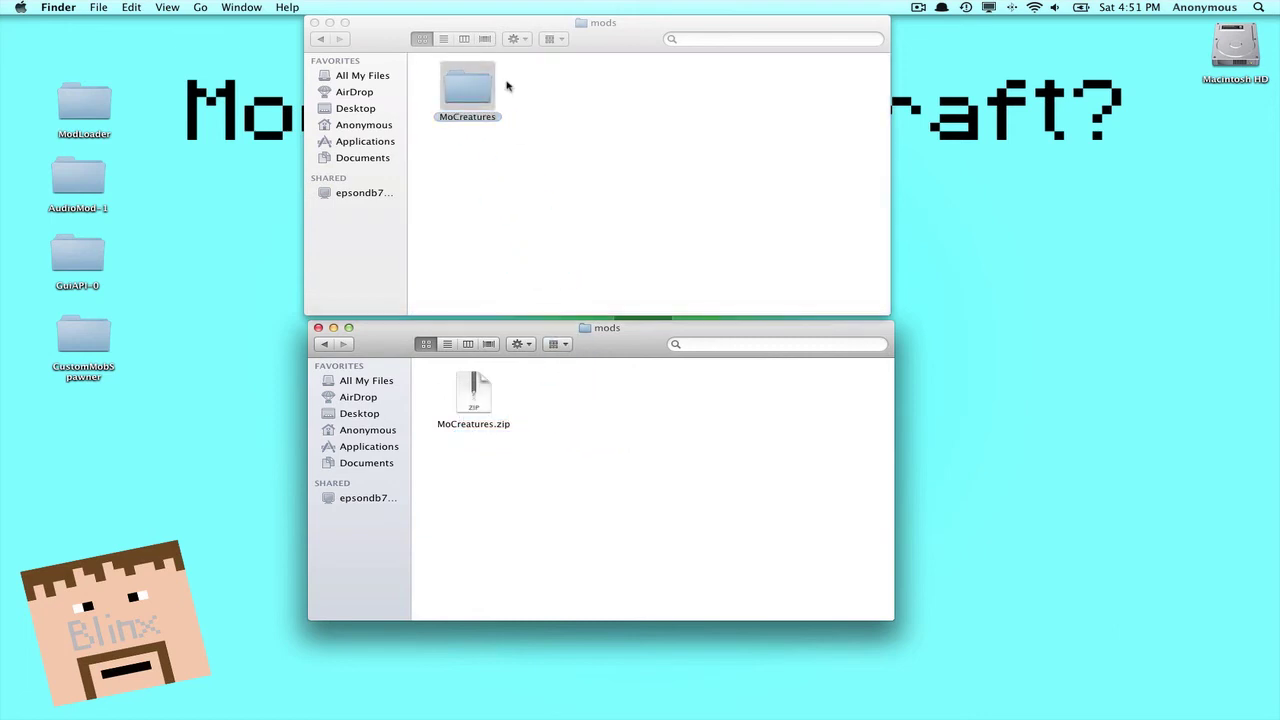
click(527, 88)
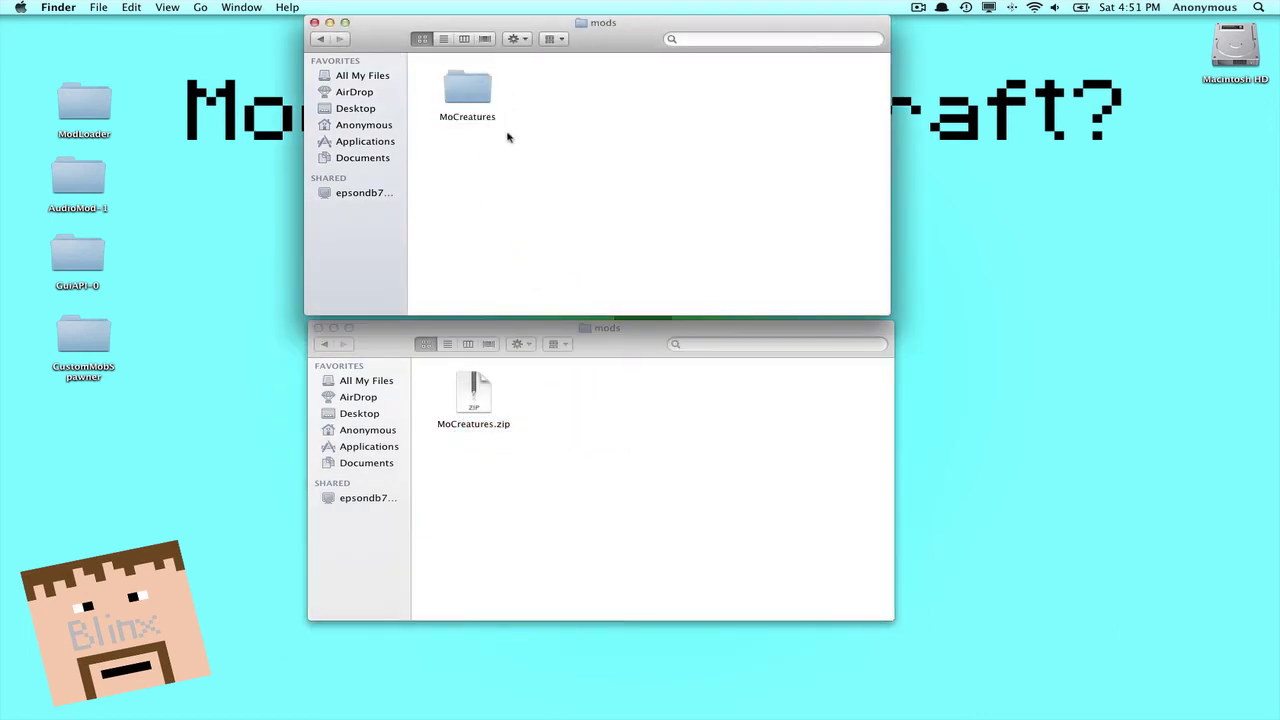
click(321, 38)
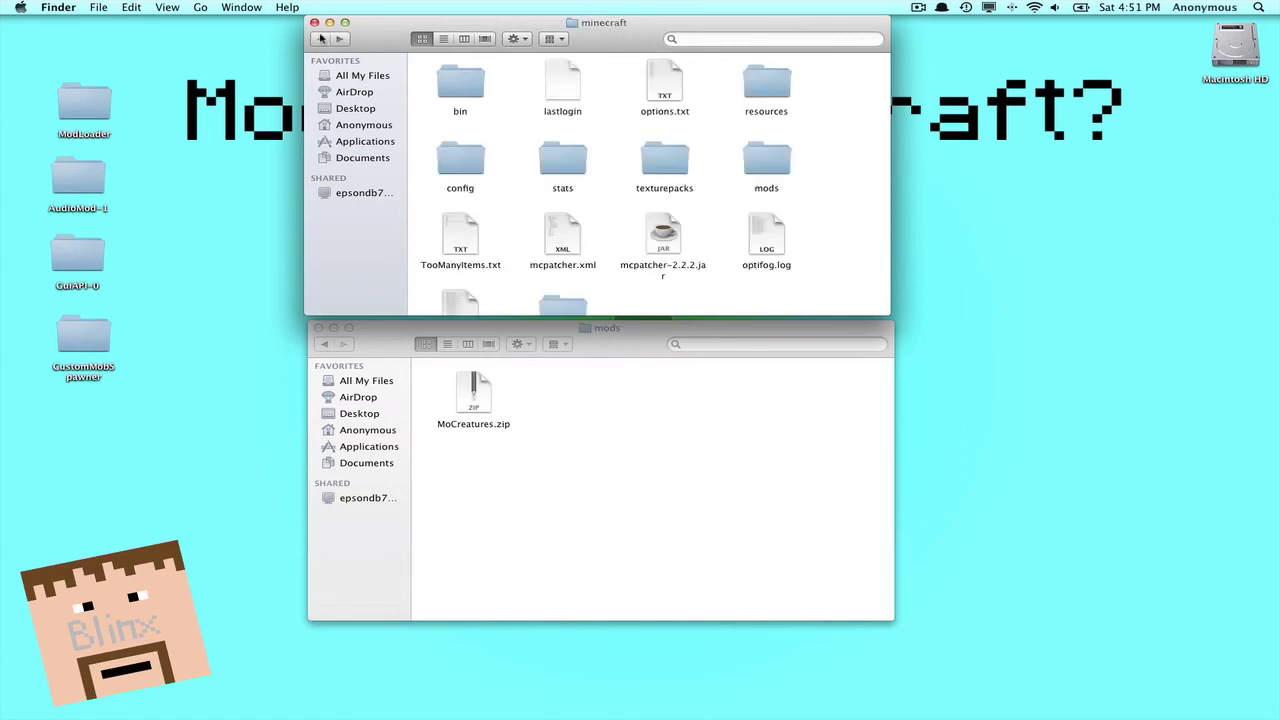
double_click(764, 158)
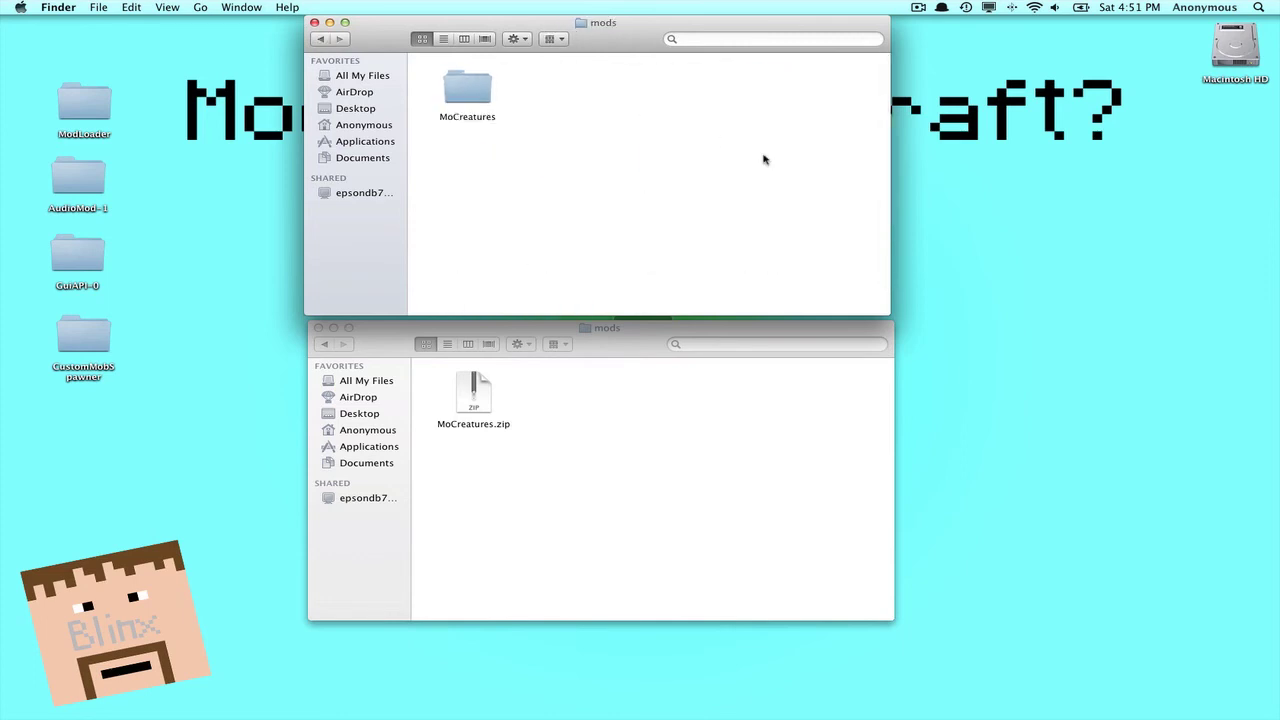
- Open the resources folder in both the Mo'Creatures download and the minecraft folder
click(321, 39)
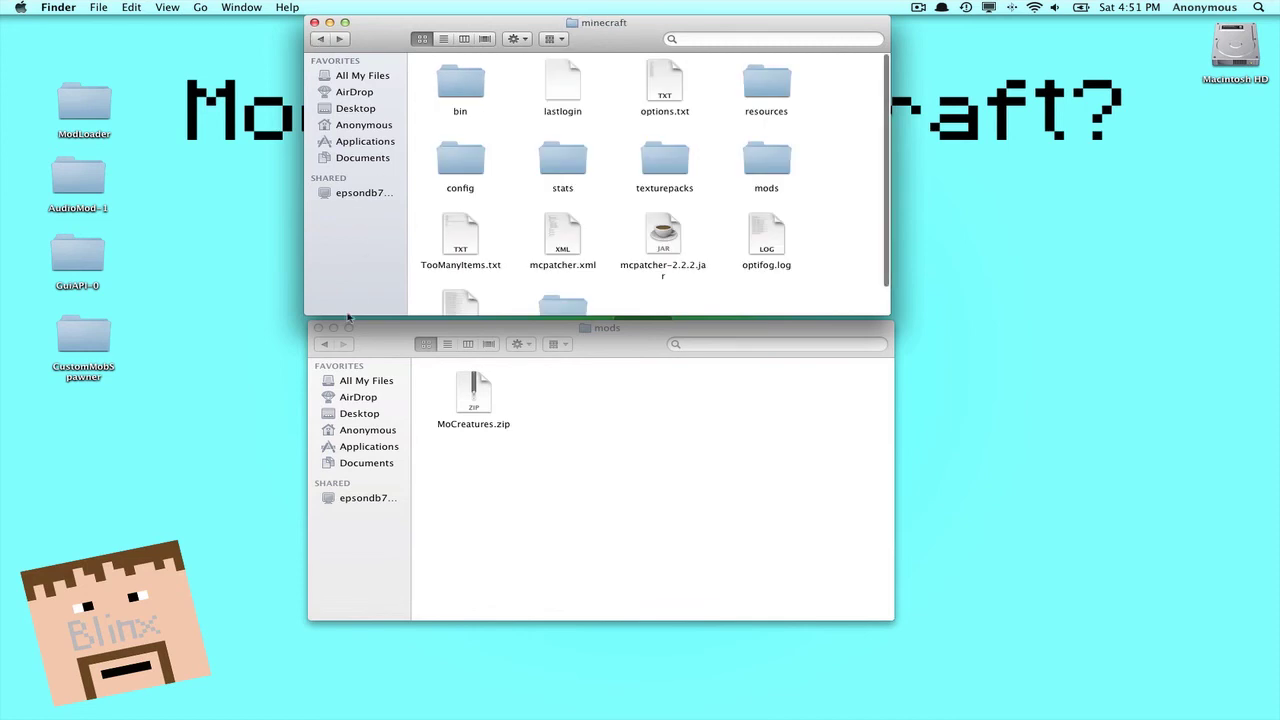
click(324, 344)
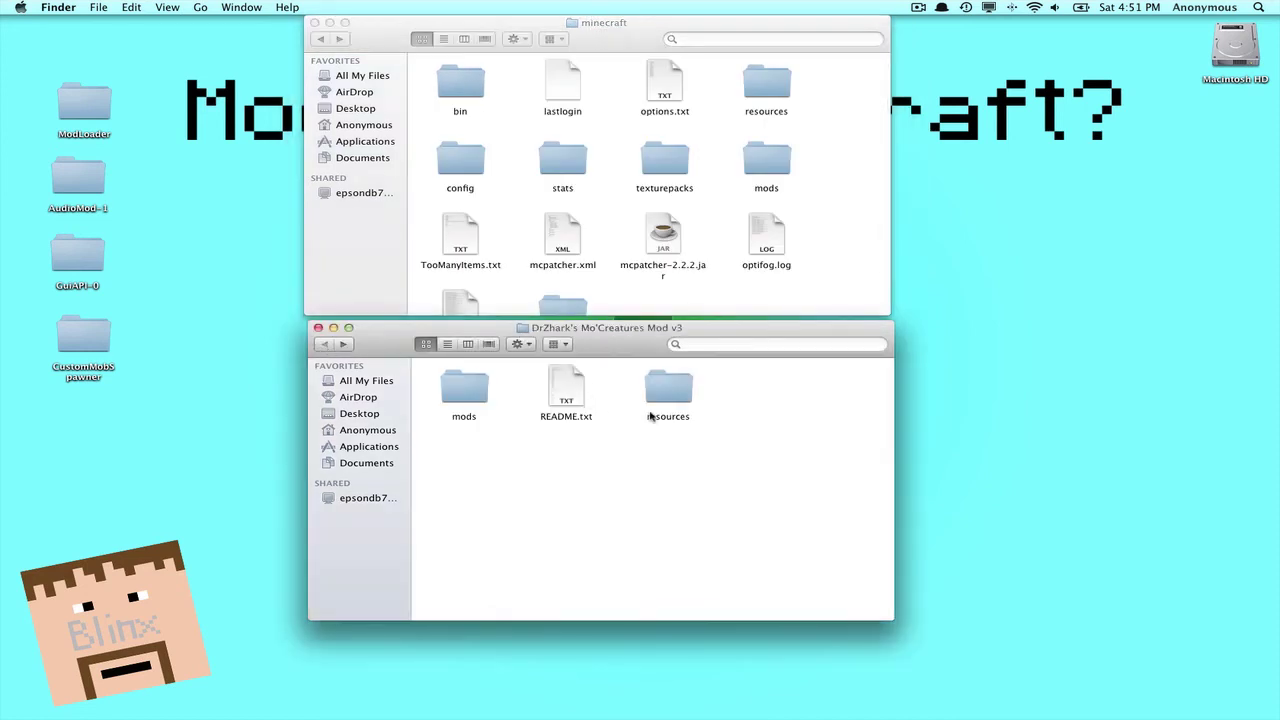
click(655, 302)
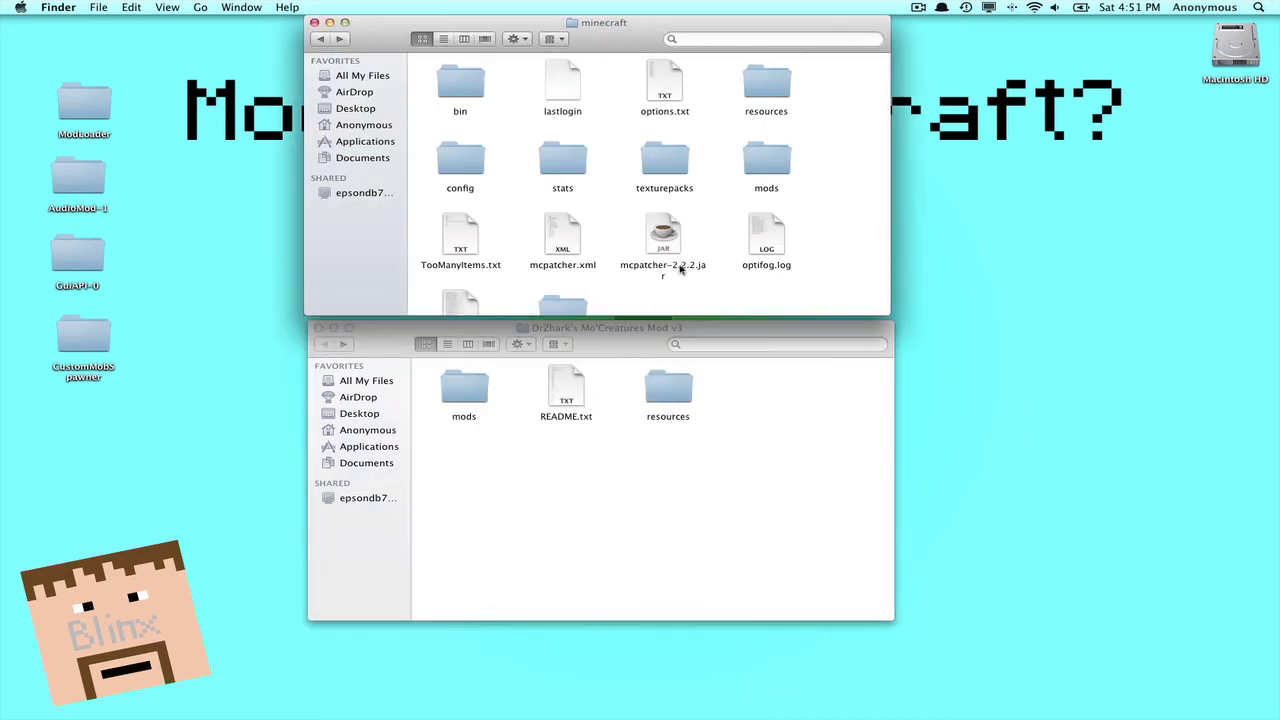
double_click(674, 401)
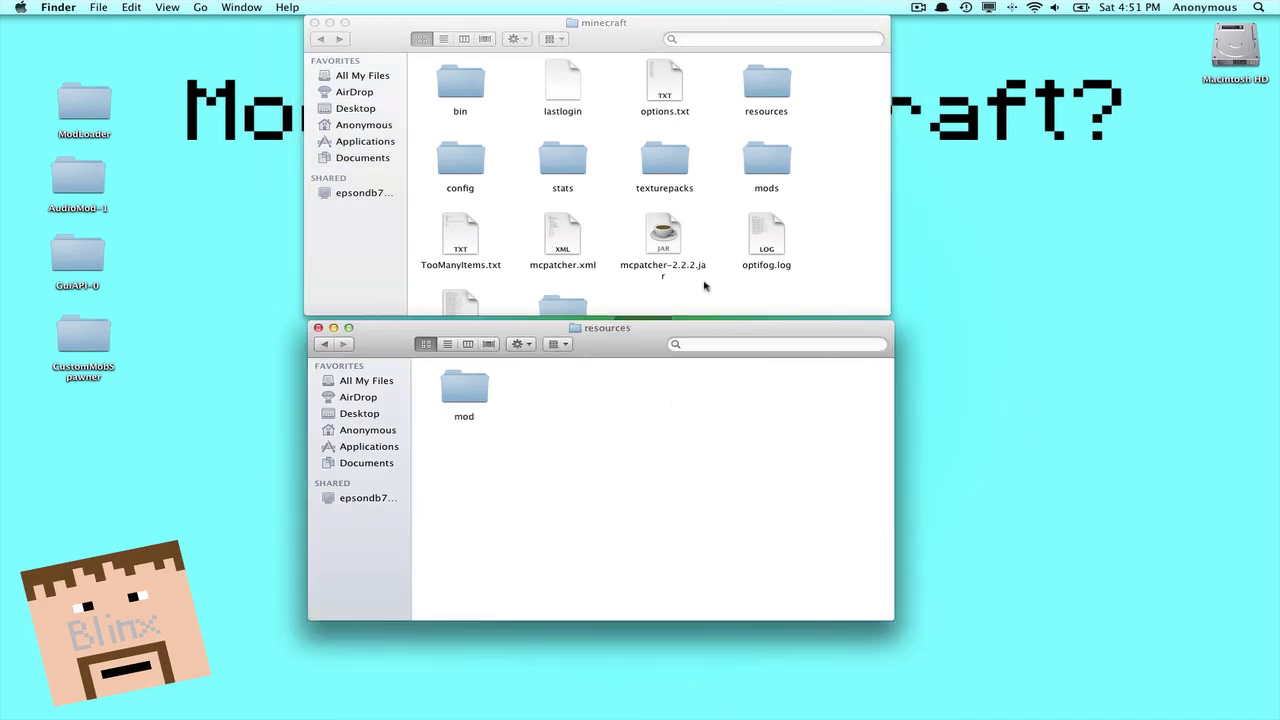
double_click(757, 81)
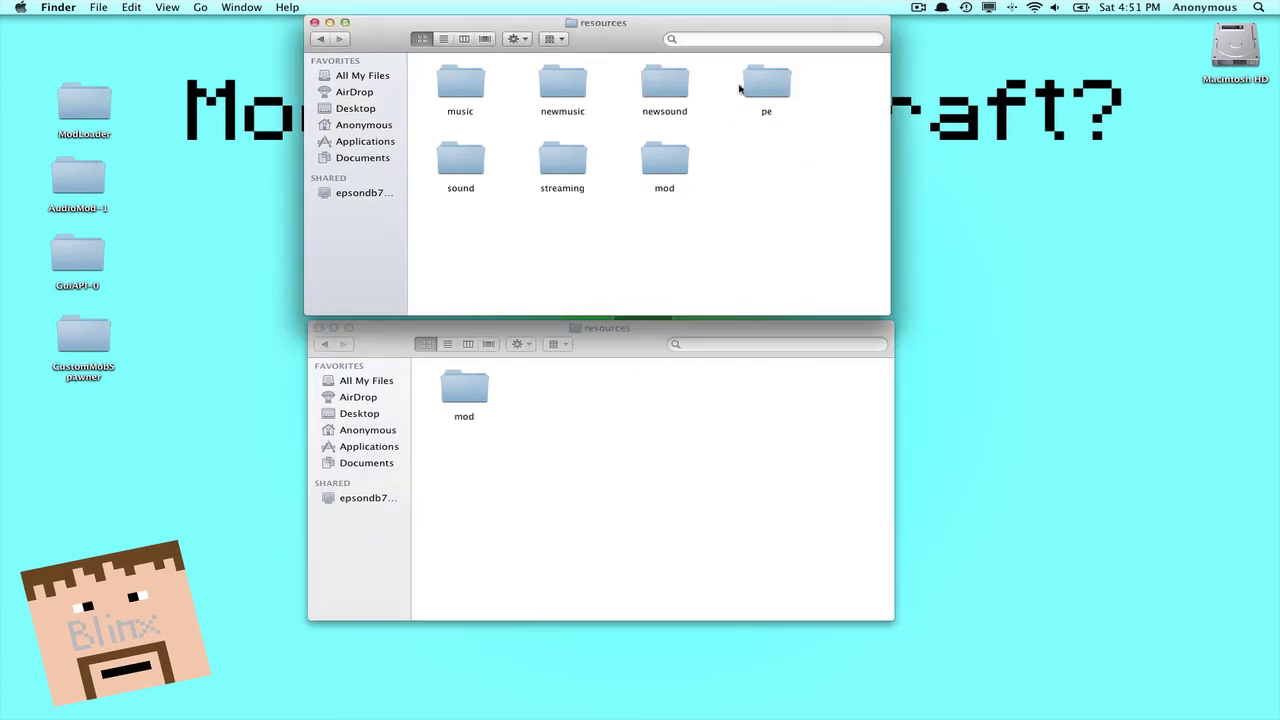
- Copy the download's mod folder into Minecraft's resources, replacing the old one, and close the download's window
click(674, 167)
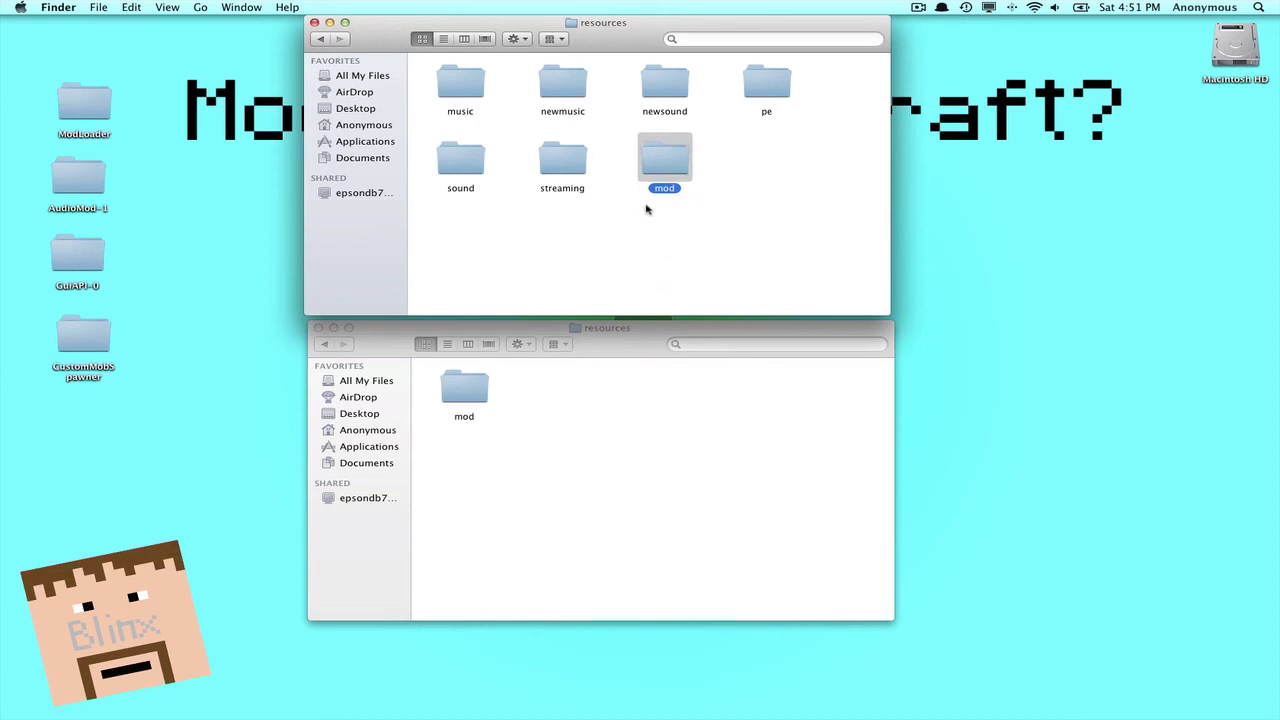
click(571, 434)
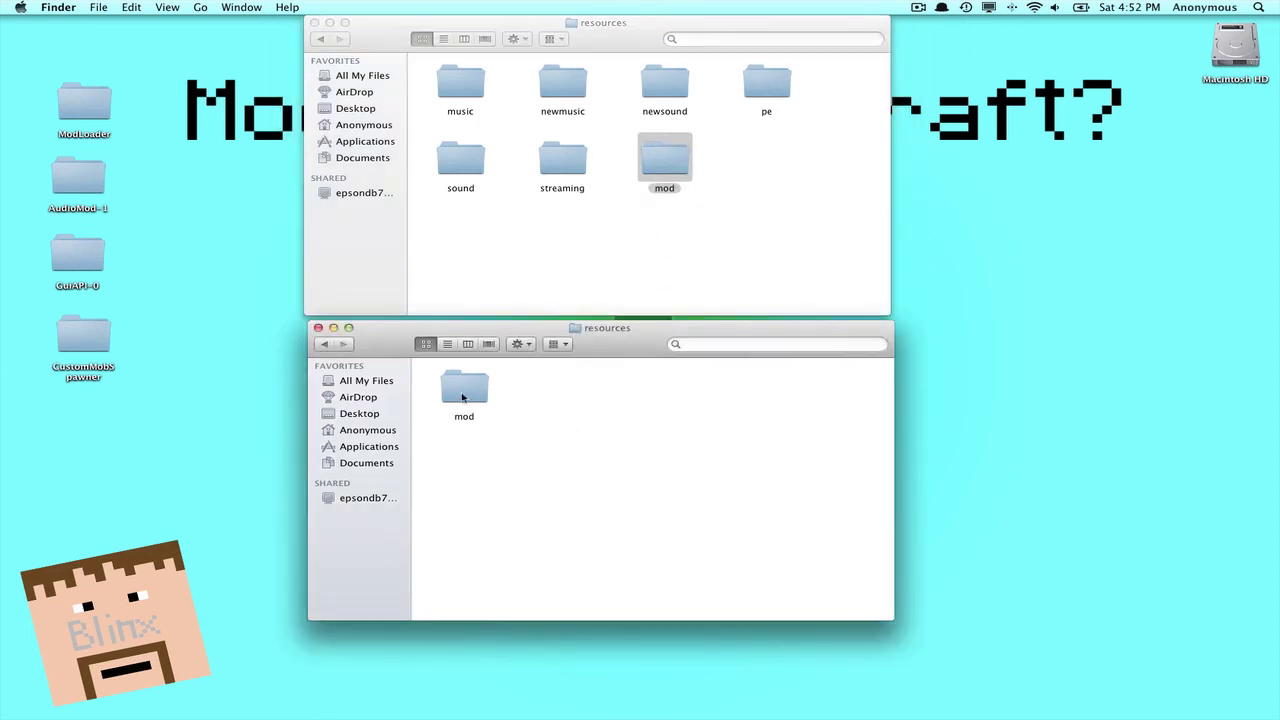
click(462, 397)
drag(578, 292, 580, 288)
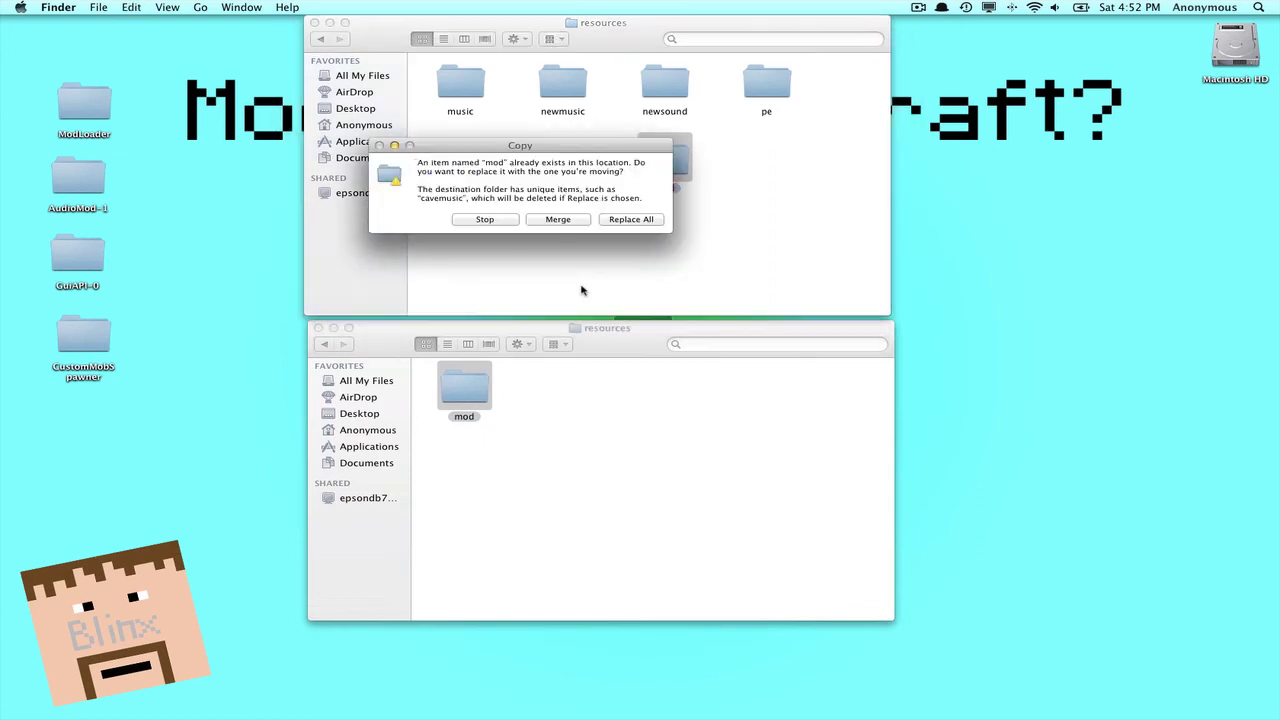
click(630, 219)
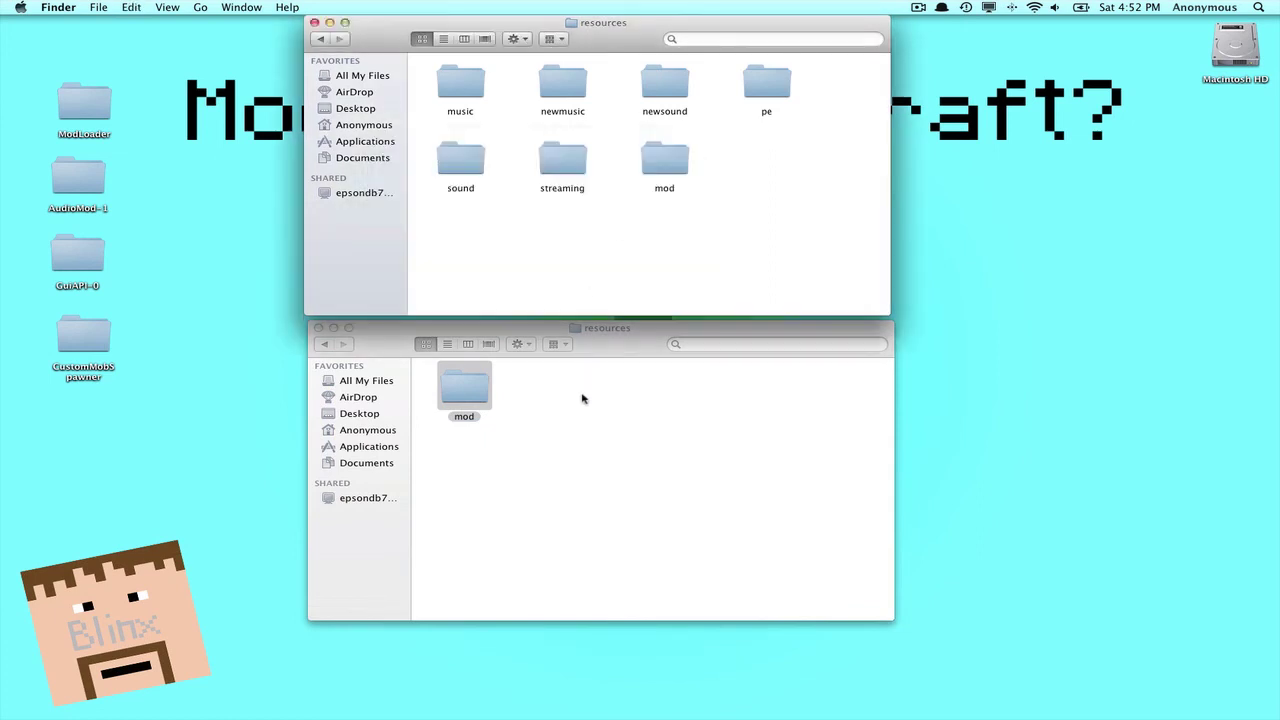
click(582, 399)
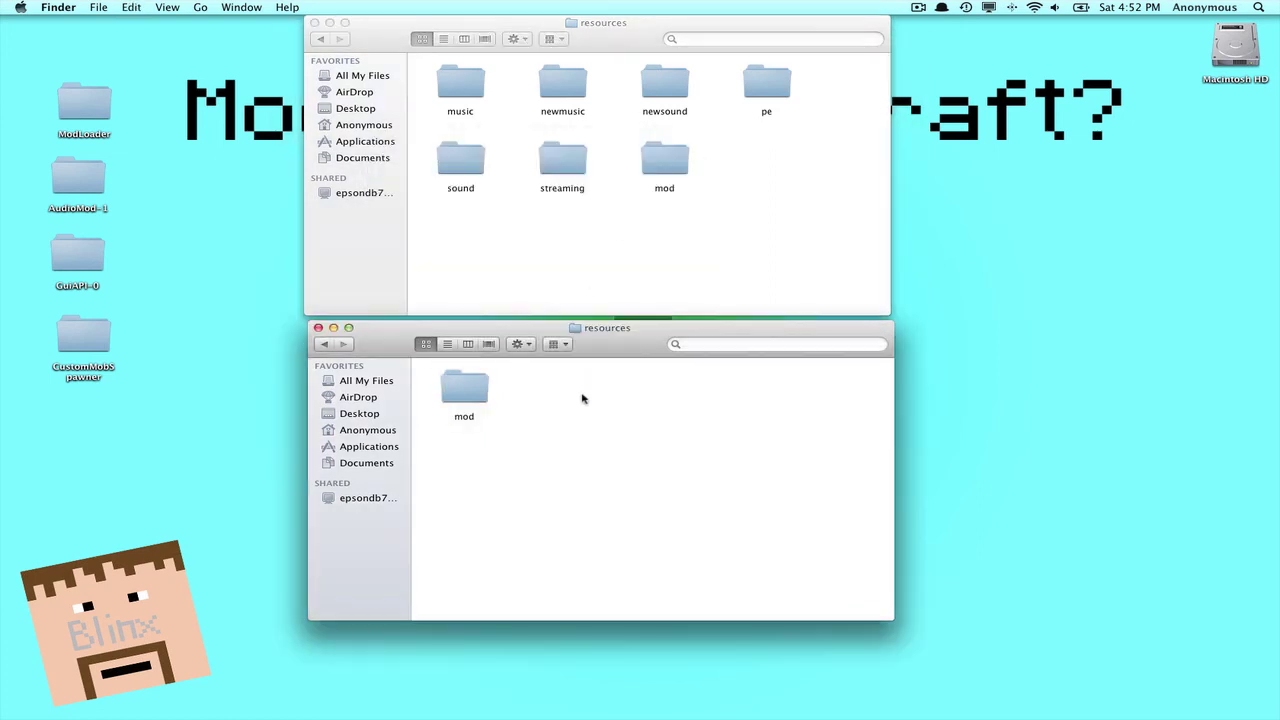
click(318, 329)
click(684, 256)
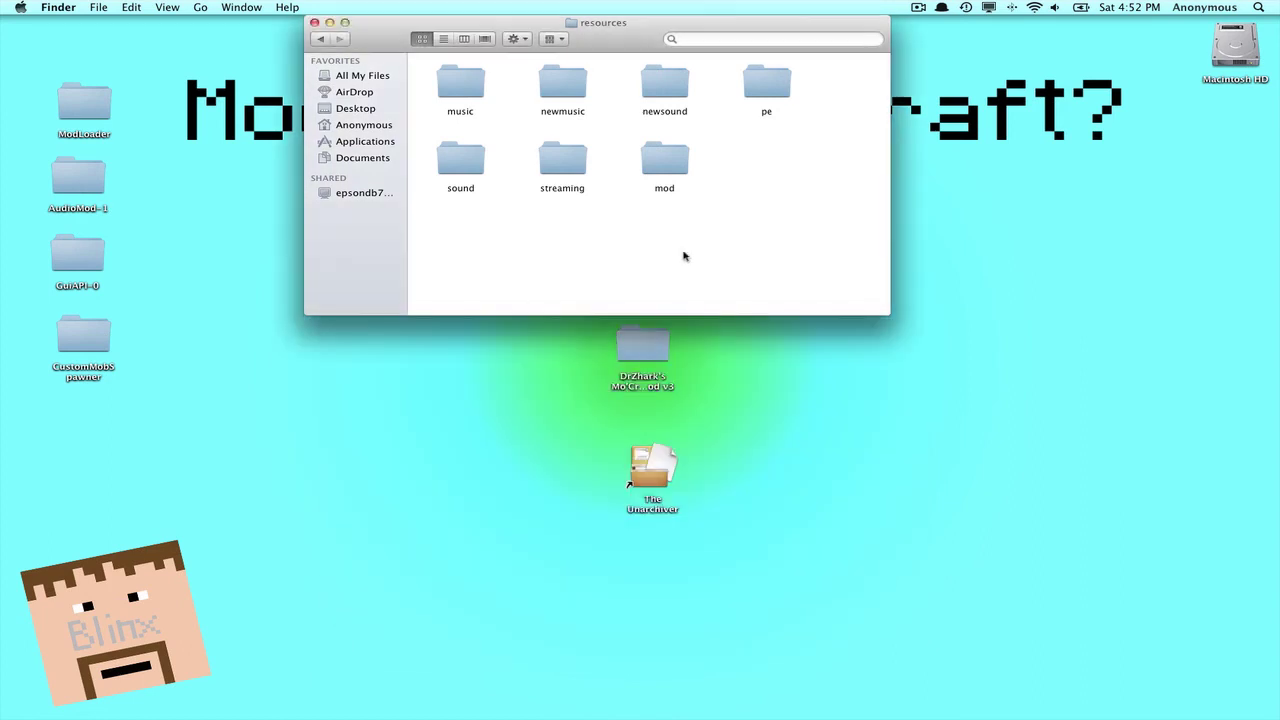
- Close the resources window, move the Mo'Creatures download folder to the desktop, and maximize Minecraft
click(314, 22)
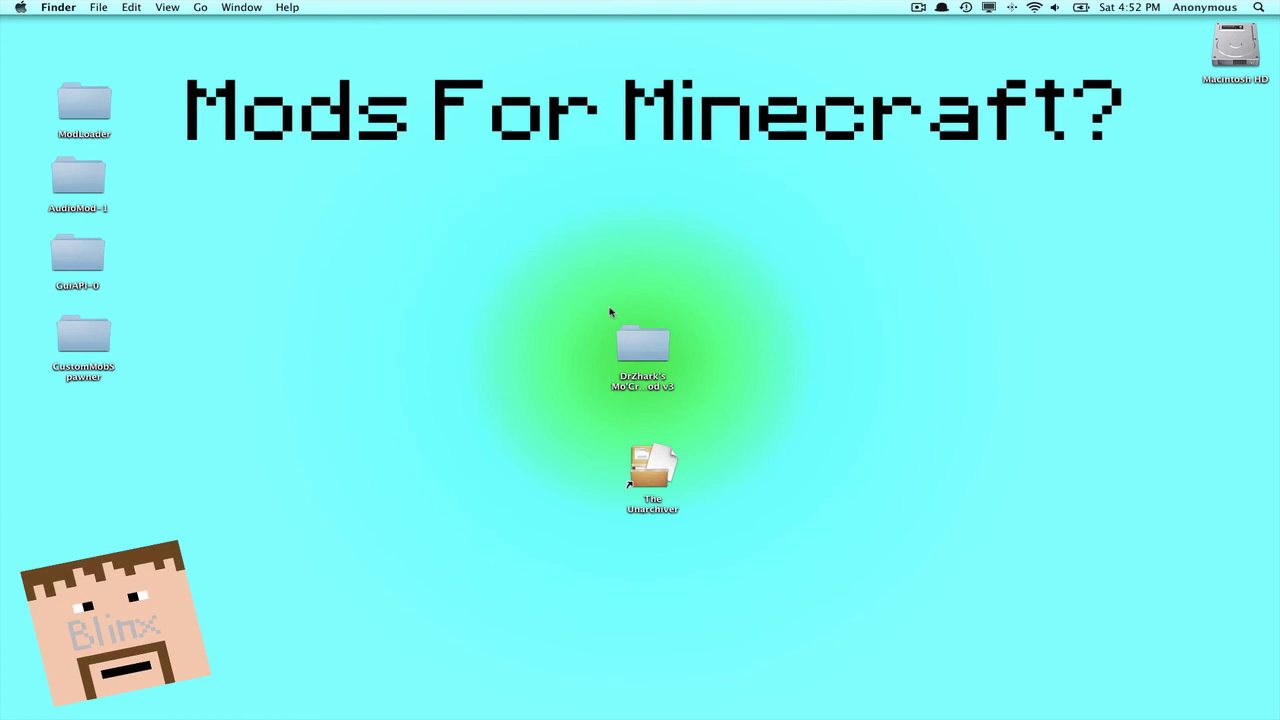
drag(643, 344, 96, 414)
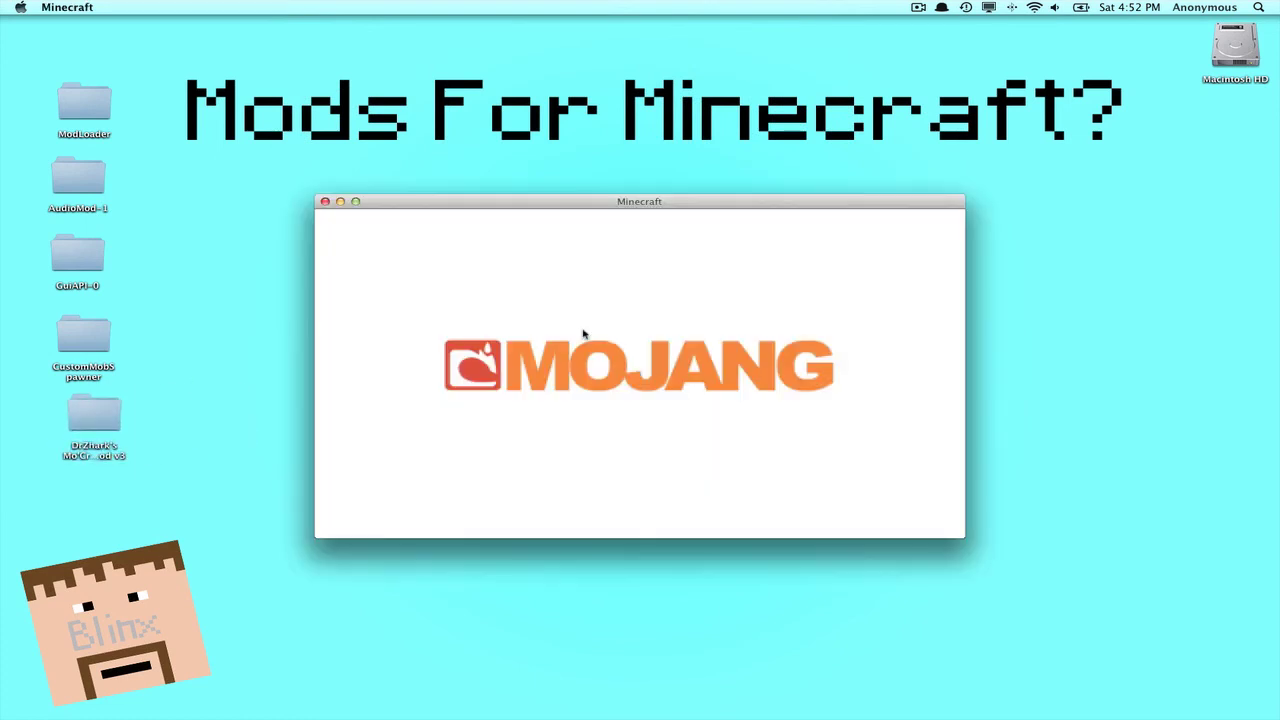
click(356, 202)
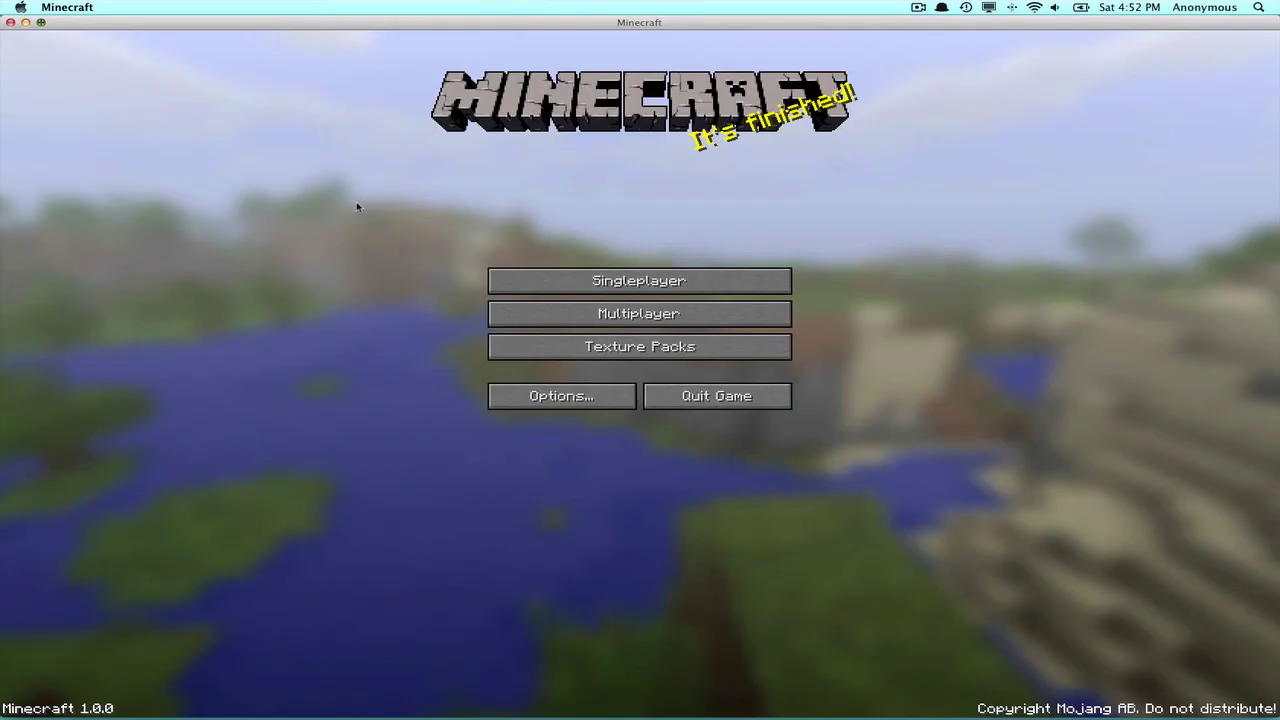
- Load the Videos singleplayer world, walk into the forest, and pause the game
click(570, 283)
click(542, 292)
click(547, 661)
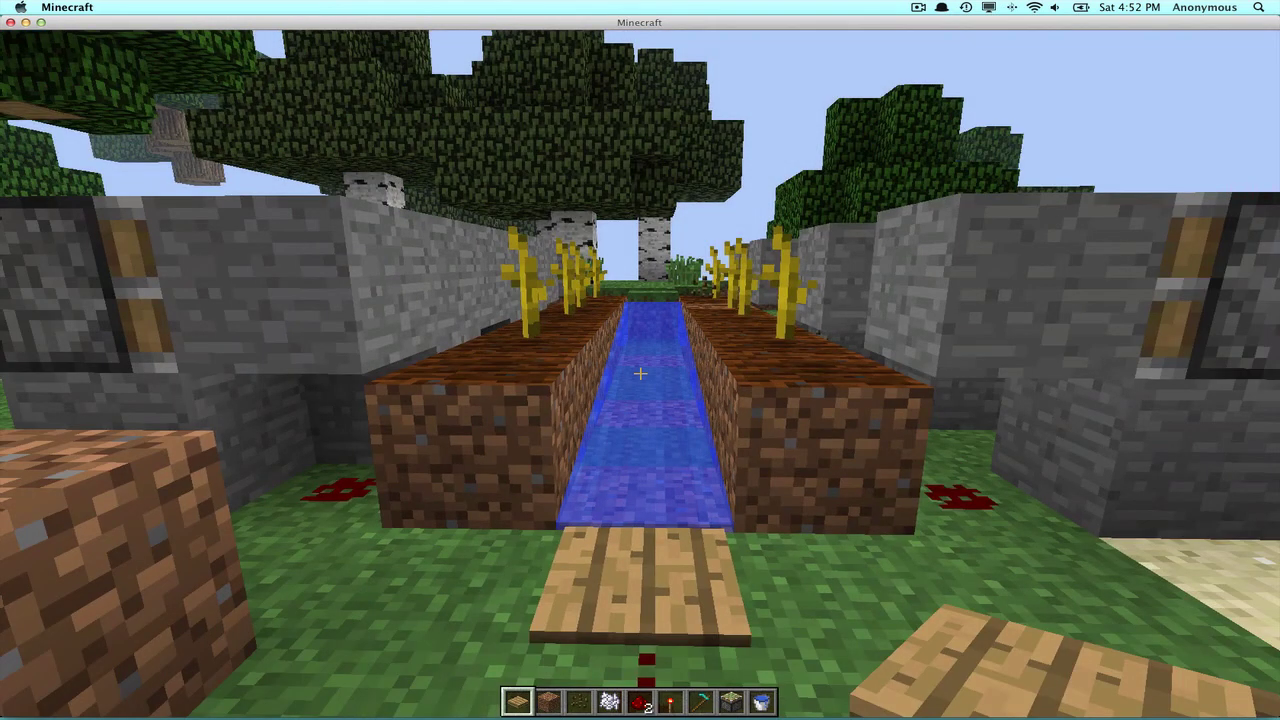
key(w)
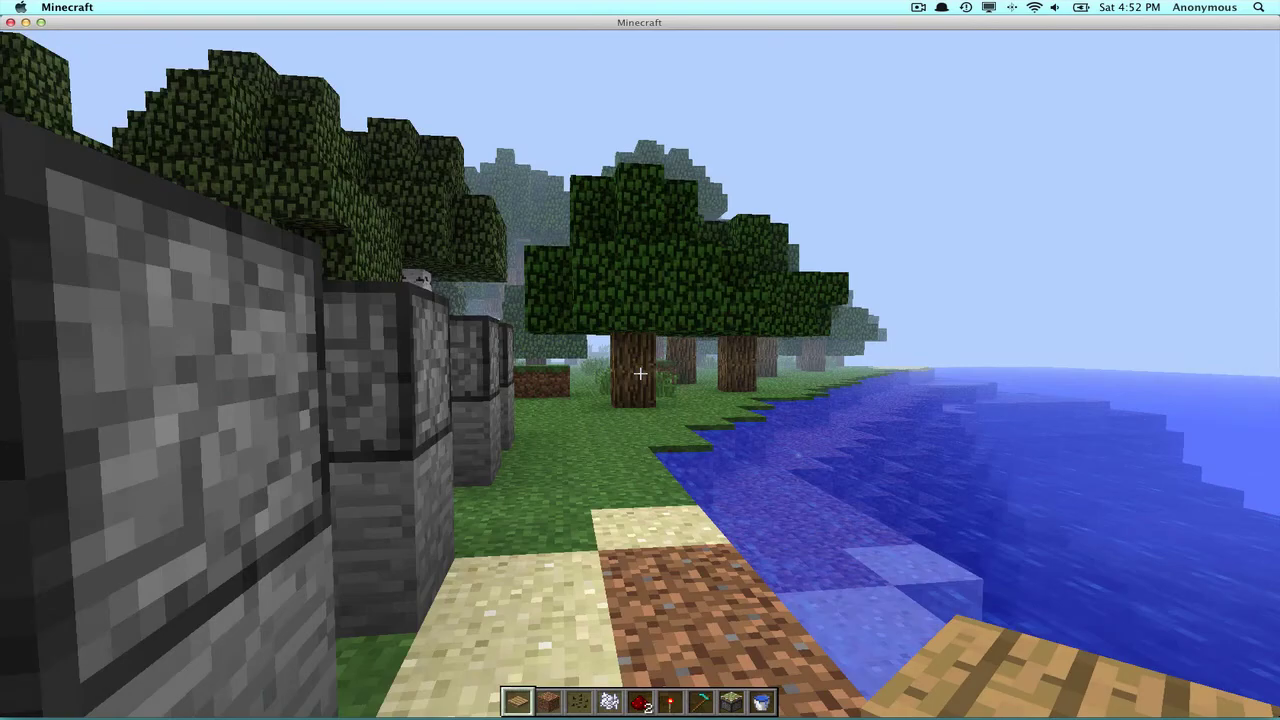
key(w)
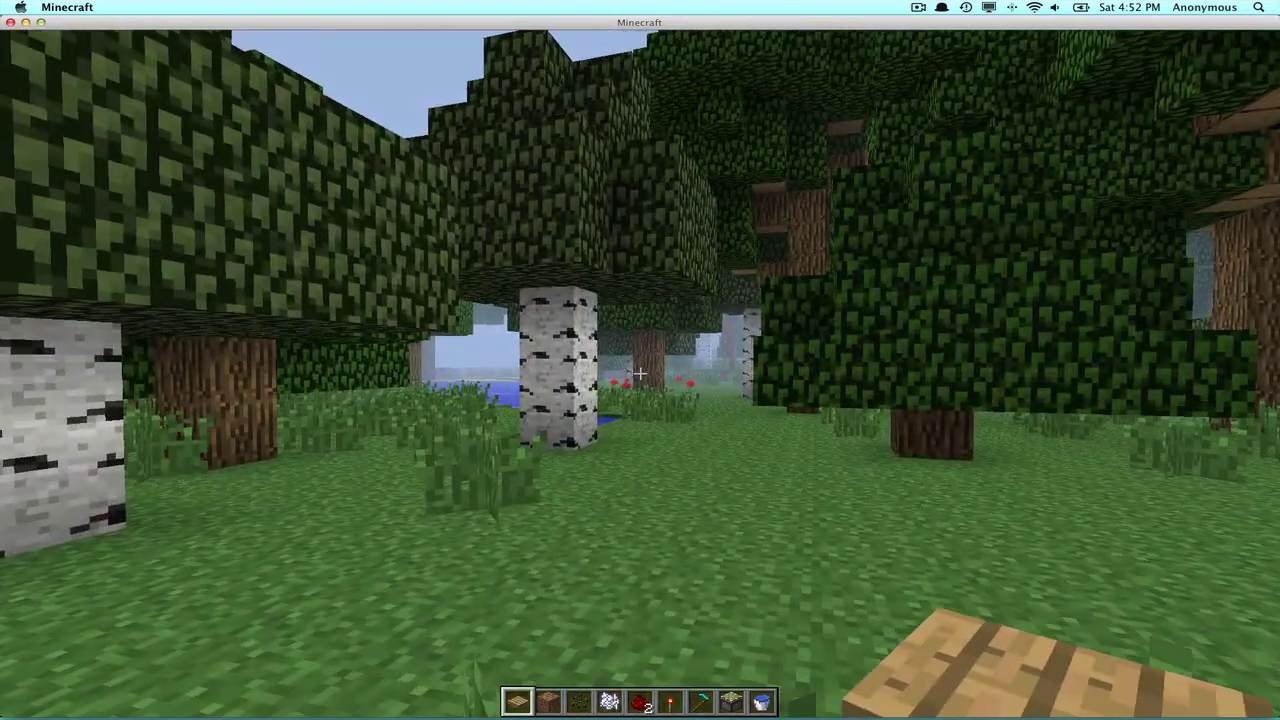
key(Escape)
- Find DrZhark's Mo'Creatures under Options > Global Mod Settings, then back out of the options
click(644, 323)
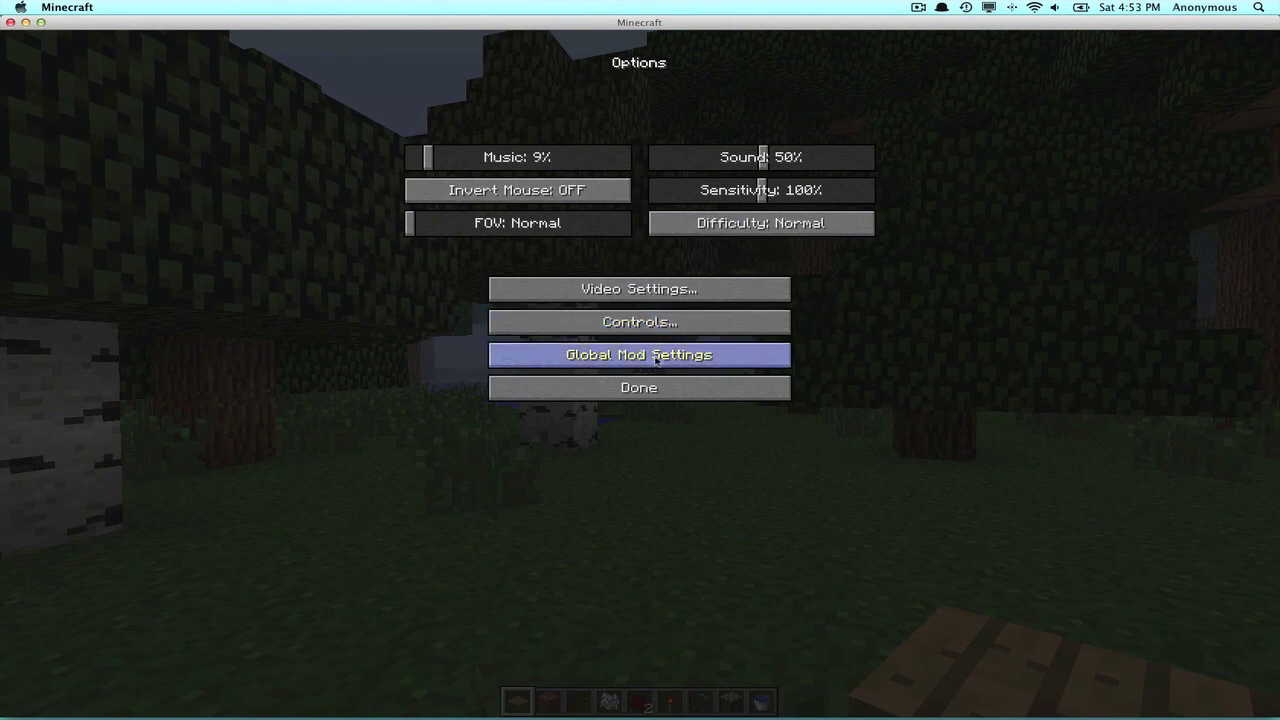
click(656, 358)
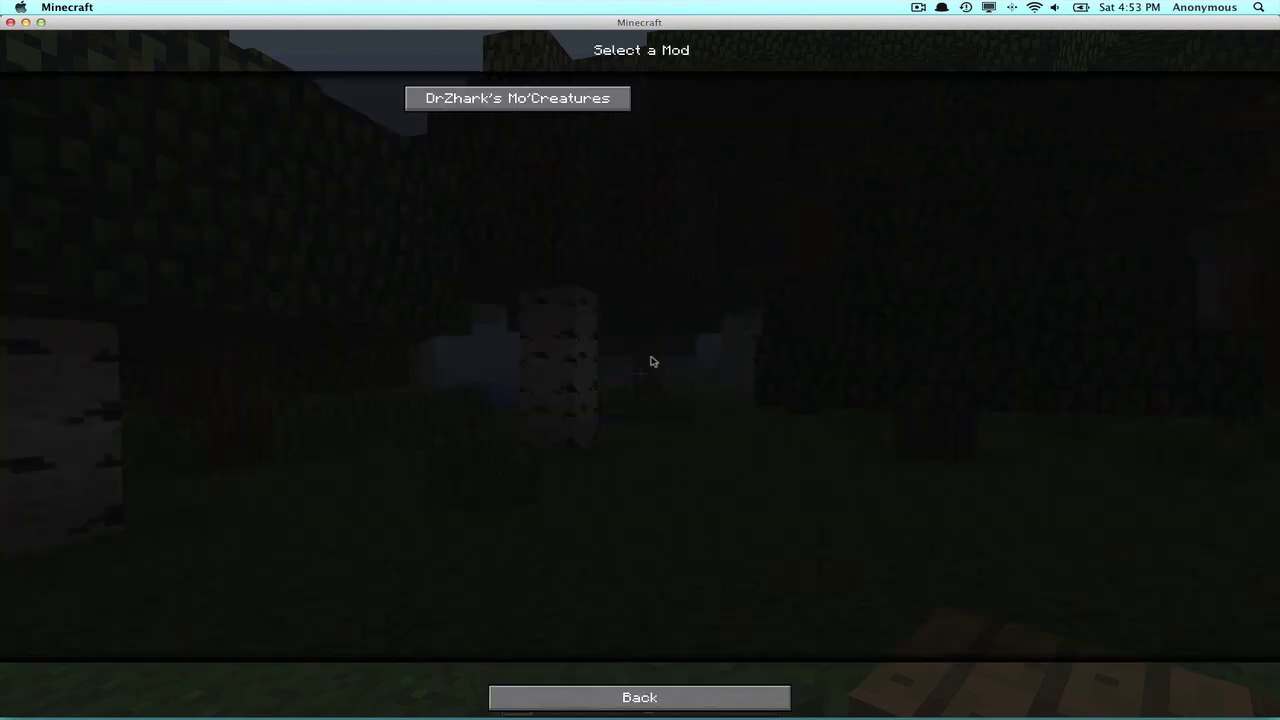
click(453, 99)
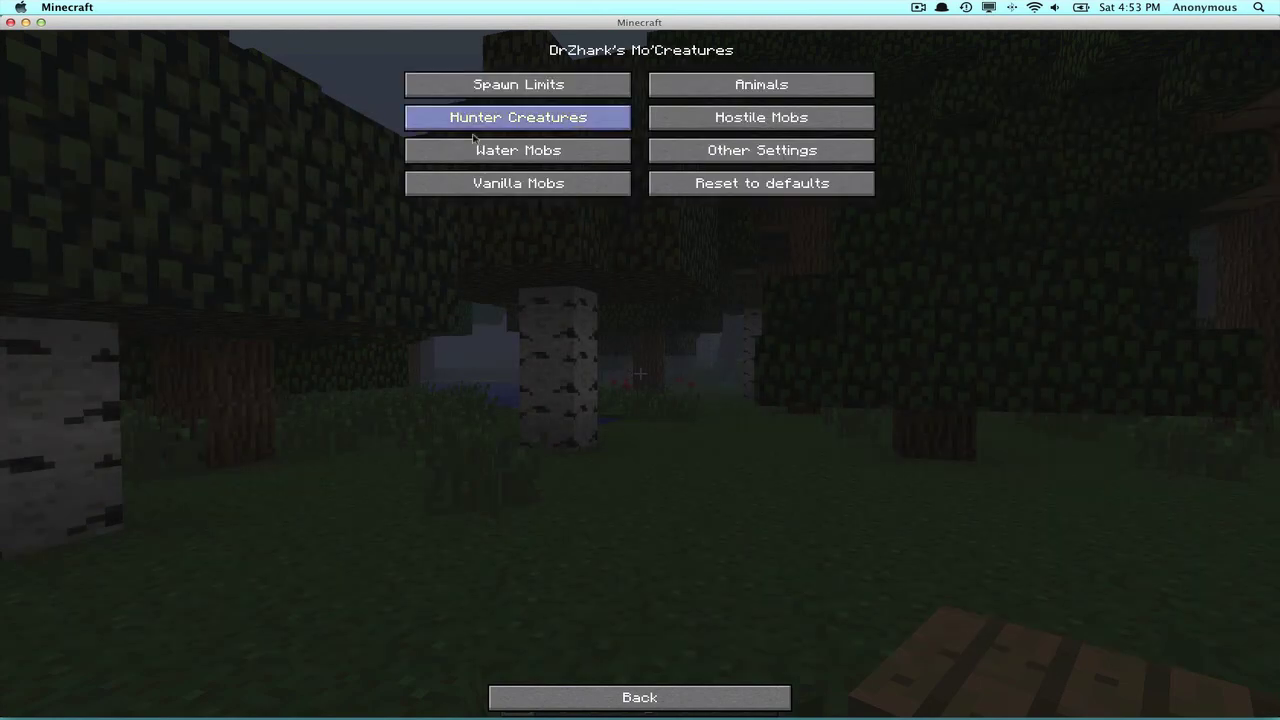
click(628, 697)
click(628, 697)
click(622, 388)
- Resume the world and walk toward the birch tree and pond
click(549, 233)
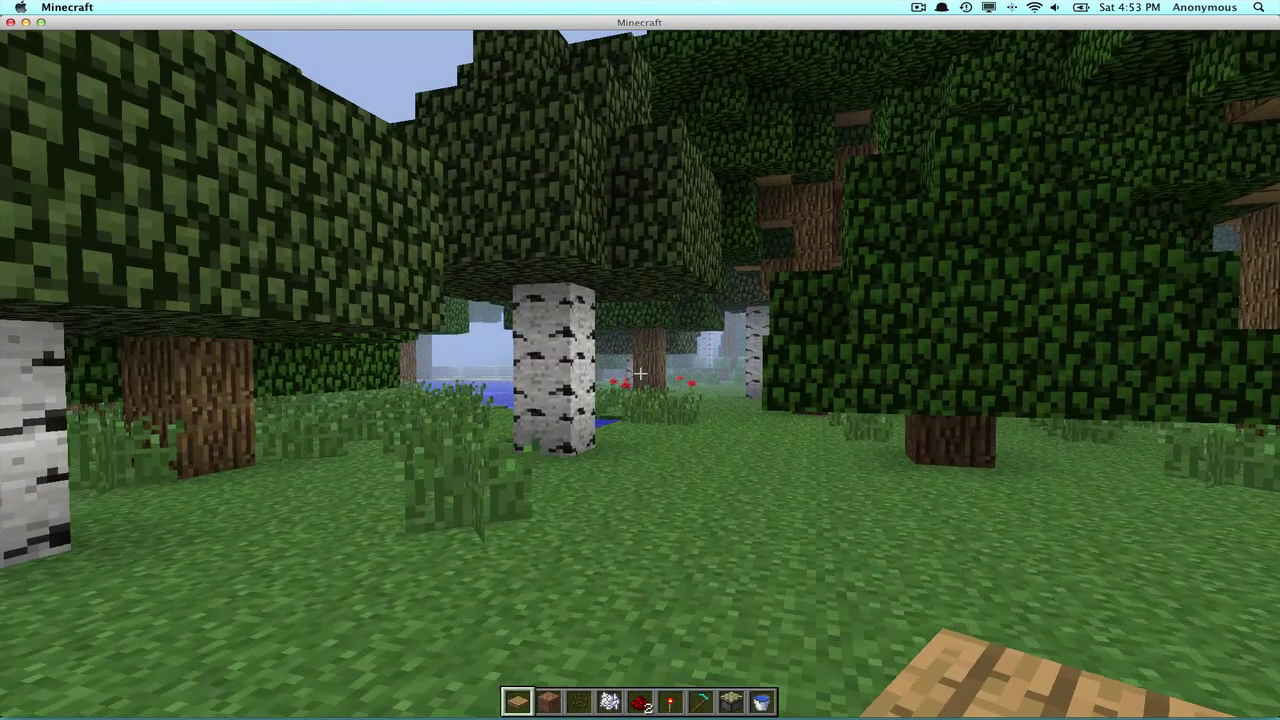
key(w)
key(w)
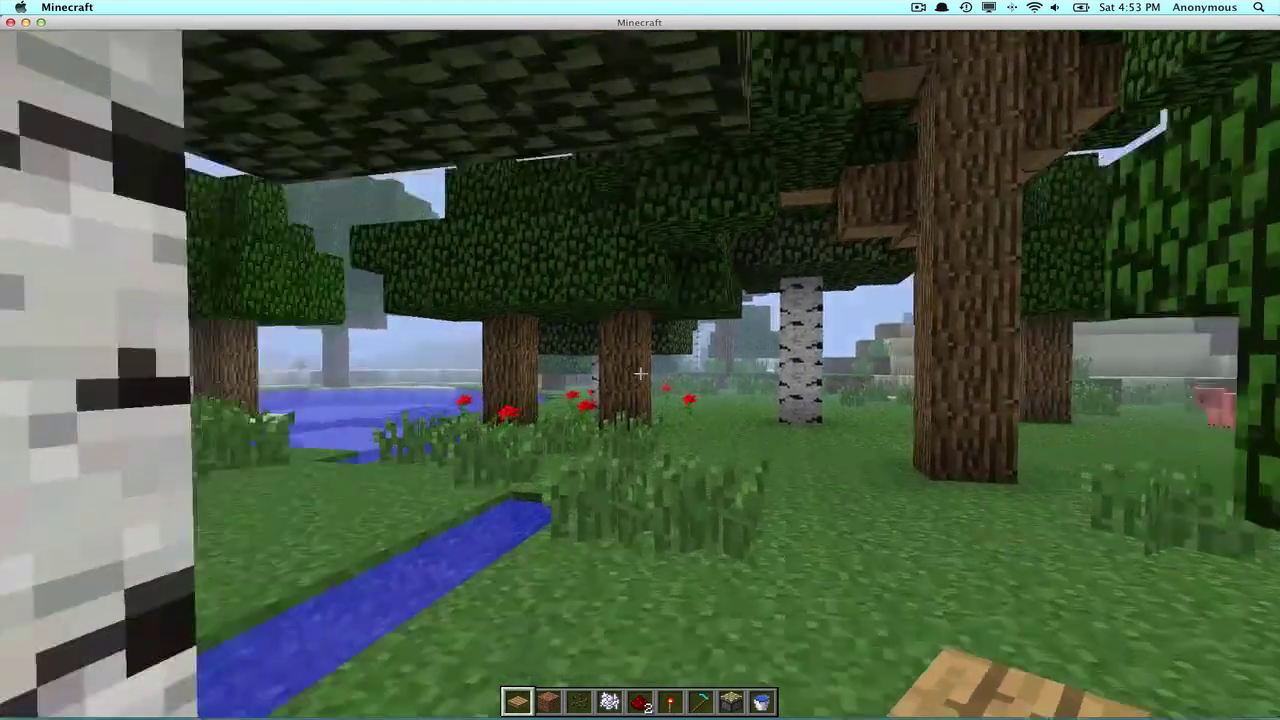
key(w)
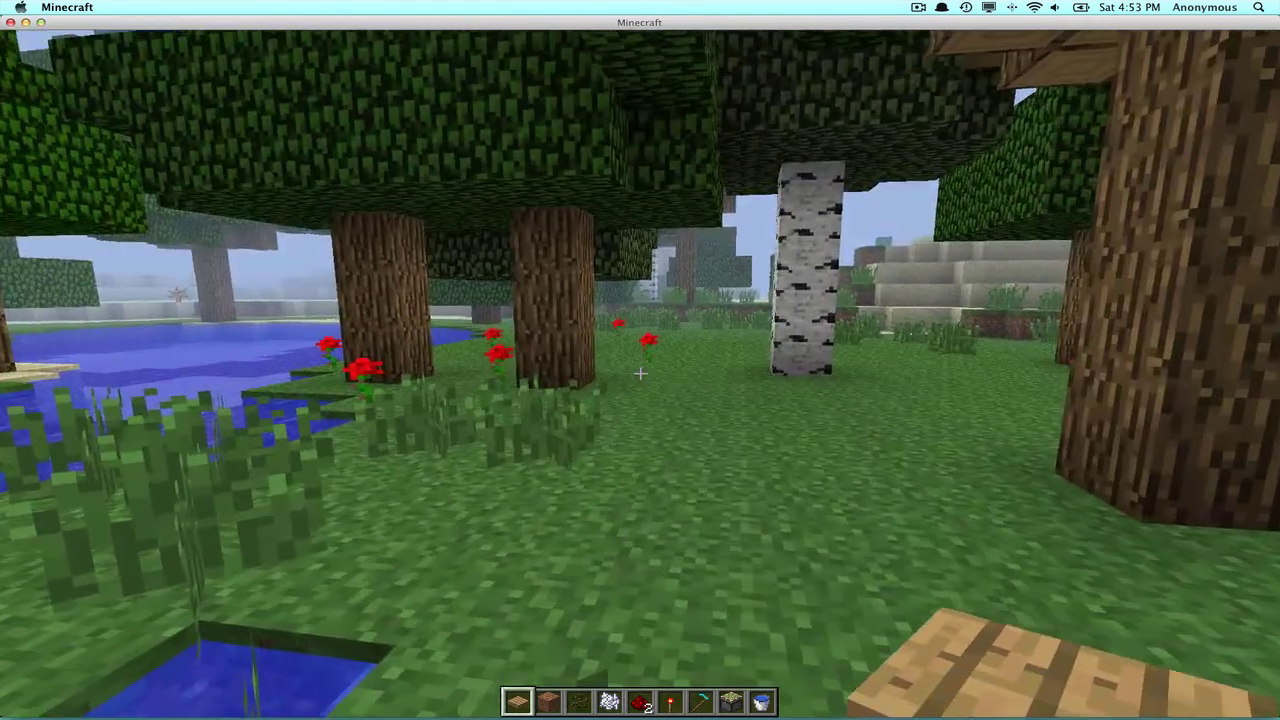